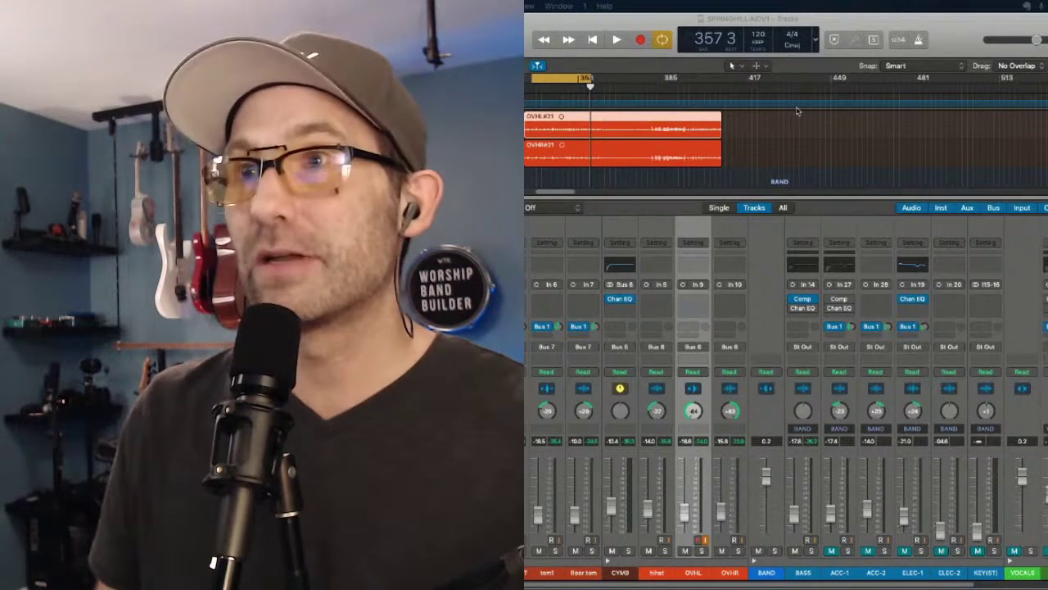
# Hide the Mixer so the track list fills the window, and place the playhead at bar 336.
pyautogui.press('x')
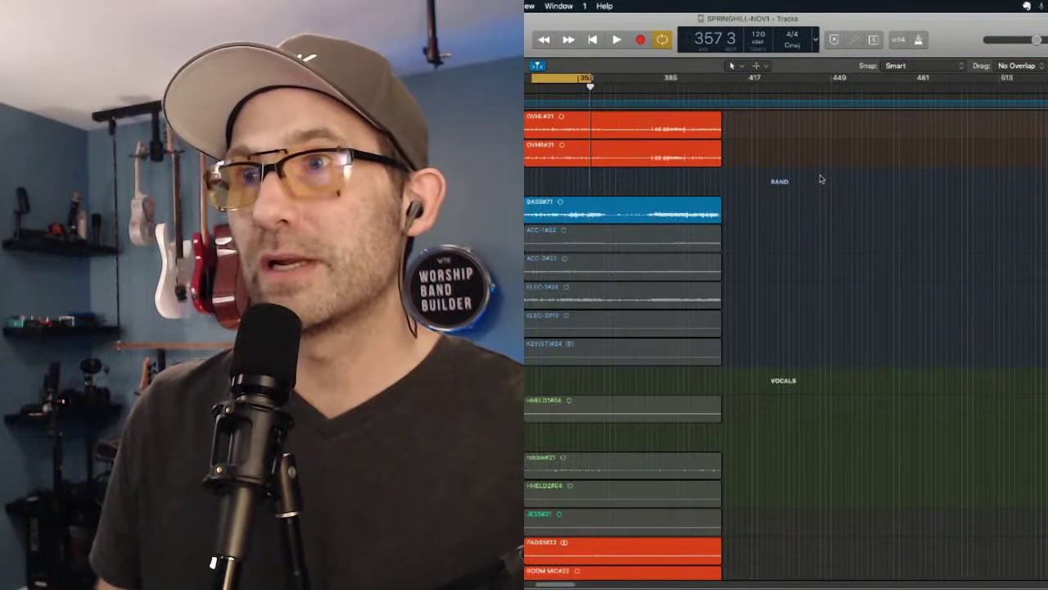
pyautogui.press('x')
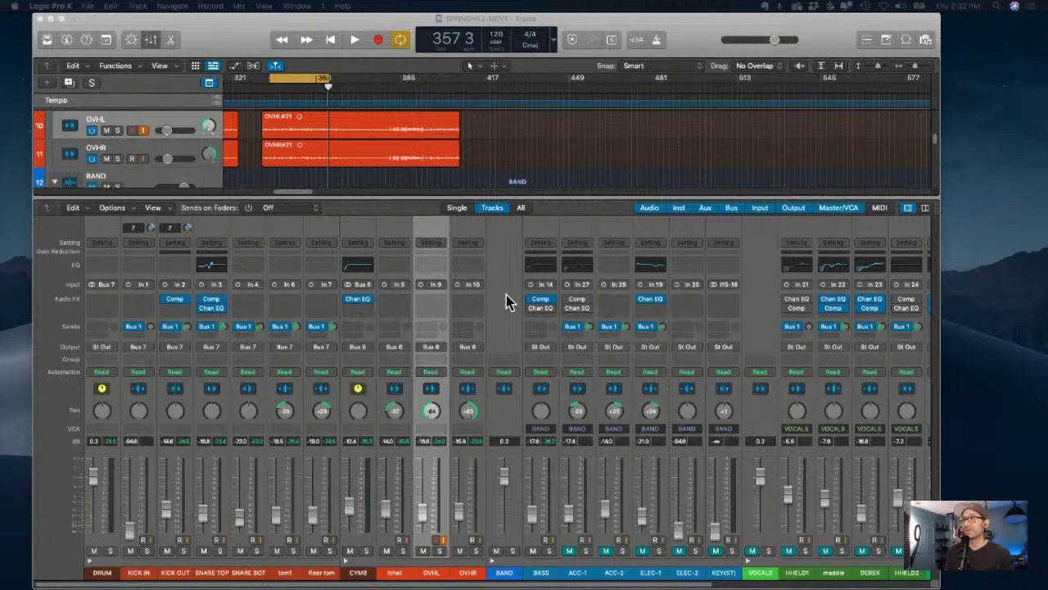
pyautogui.click(565, 141)
pyautogui.press('x')
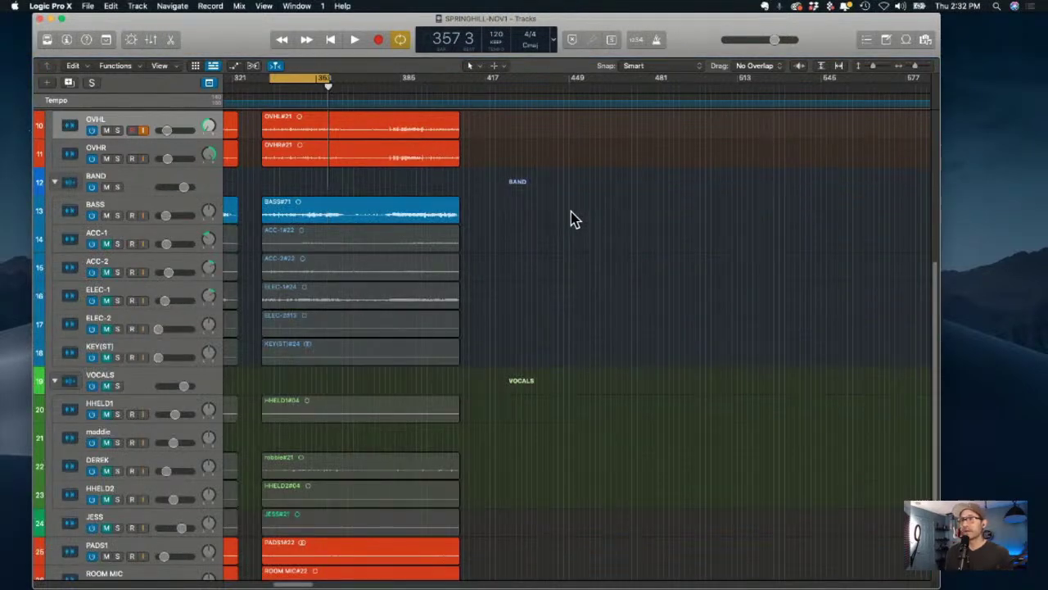
pyautogui.press('x')
pyautogui.press('x')
pyautogui.press('x')
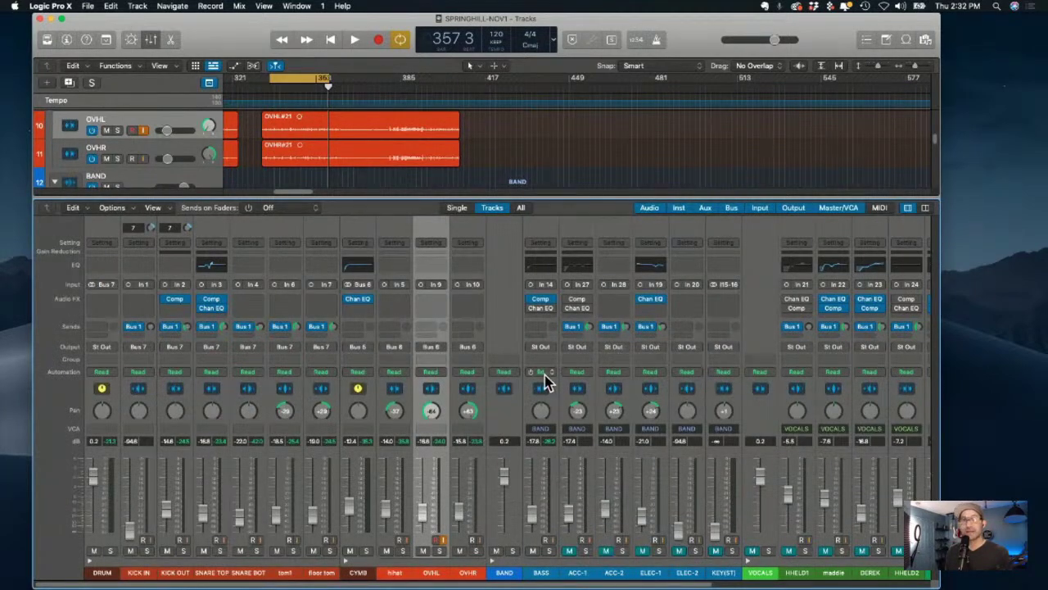
pyautogui.press('x')
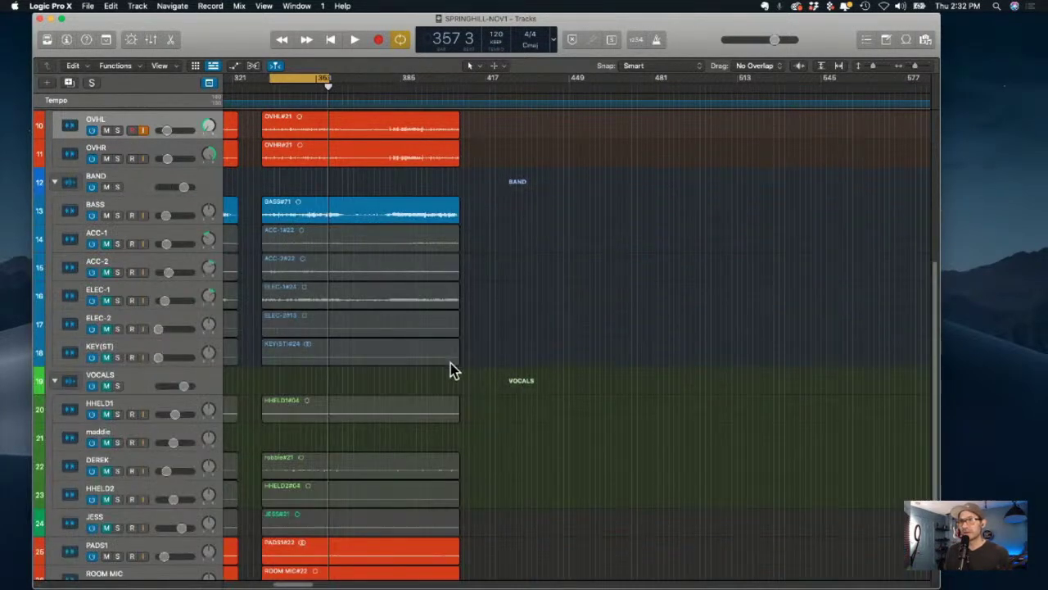
pyautogui.moveTo(305, 584)
pyautogui.mouseDown()
pyautogui.moveTo(315, 585)
pyautogui.moveTo(295, 584)
pyautogui.moveTo(305, 585)
pyautogui.mouseUp()
pyautogui.click(296, 84)
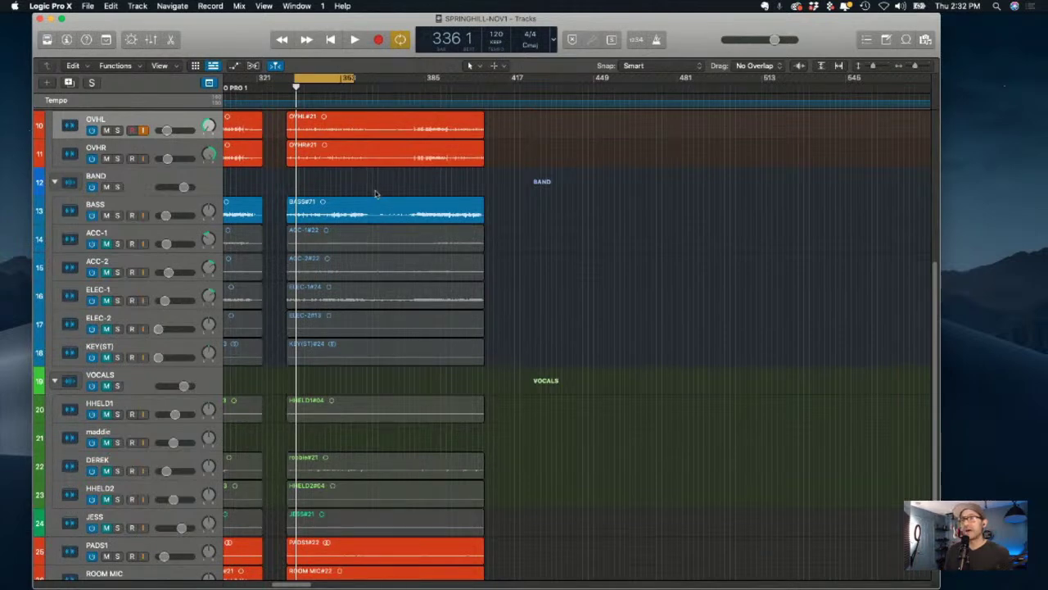
# Briefly play and stop the mix, then replace the old cycle with a new one starting at bar 336.
pyautogui.press('space')
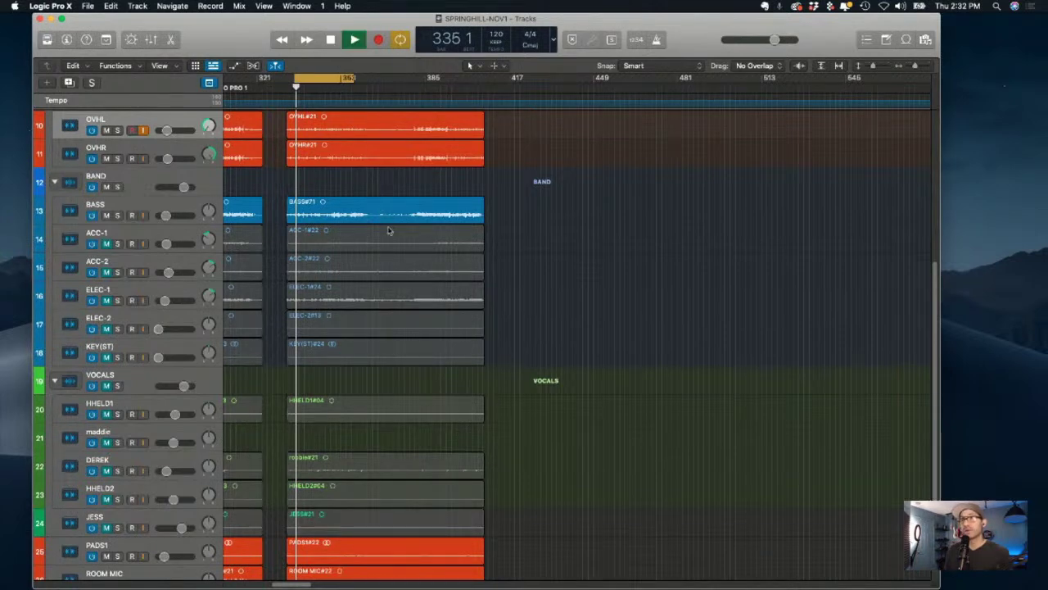
pyautogui.press('space')
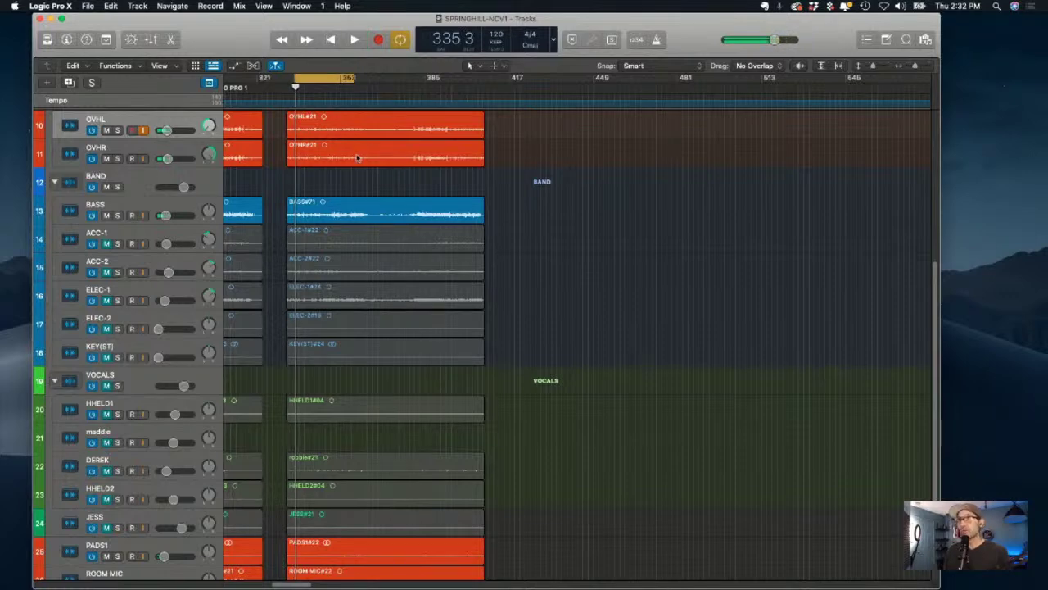
pyautogui.click(305, 86)
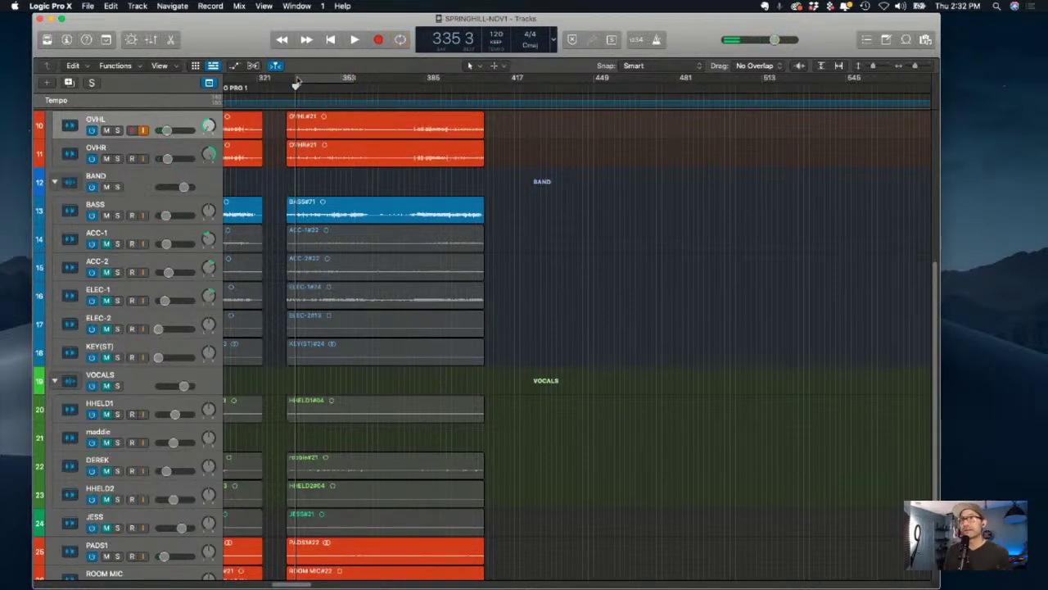
pyautogui.moveTo(305, 85); pyautogui.dragTo(357, 82)
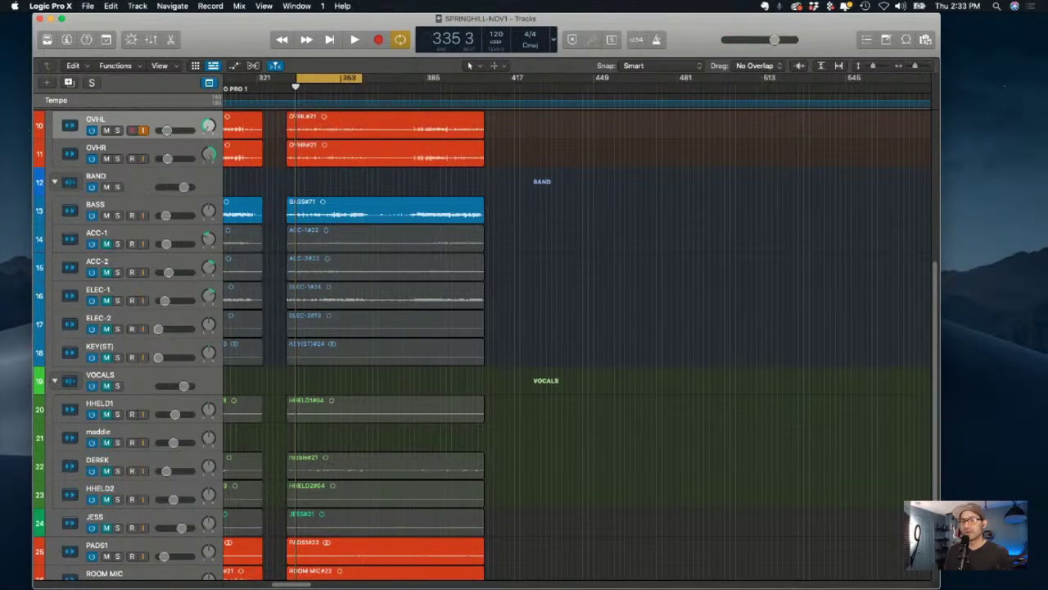
pyautogui.scroll(-2, 373, 352)
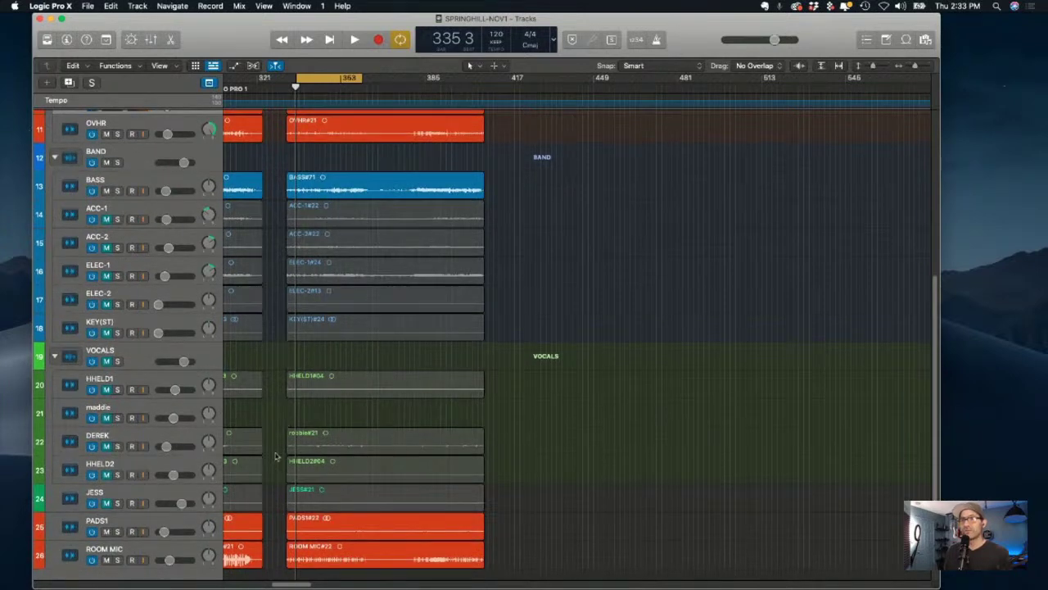
pyautogui.scroll(-3, 380, 448)
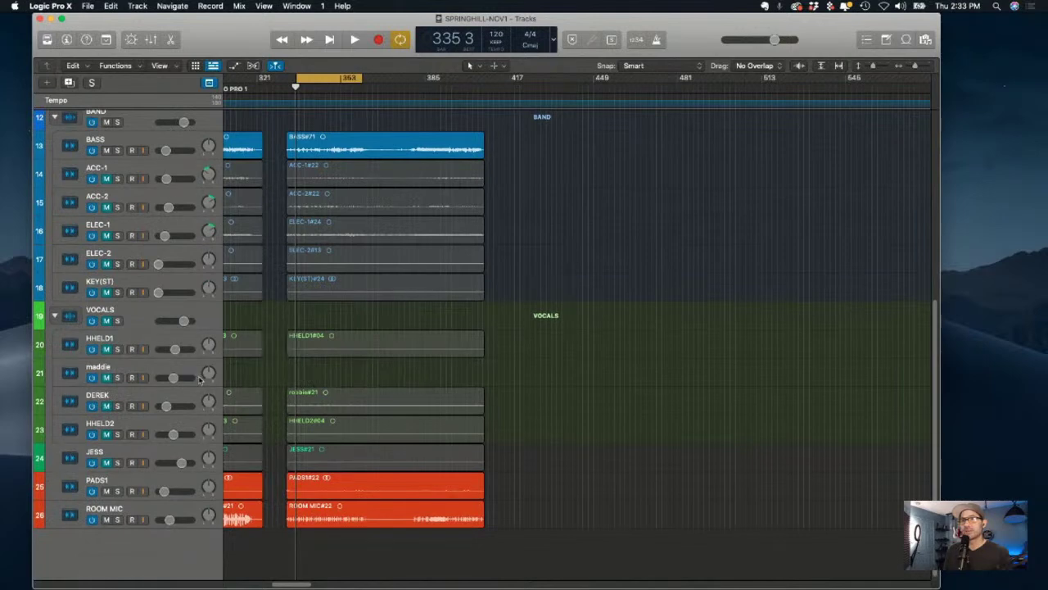
pyautogui.moveTo(303, 585)
pyautogui.mouseDown()
pyautogui.moveTo(275, 584)
pyautogui.moveTo(319, 584)
pyautogui.moveTo(295, 584)
pyautogui.moveTo(307, 585)
pyautogui.mouseUp()
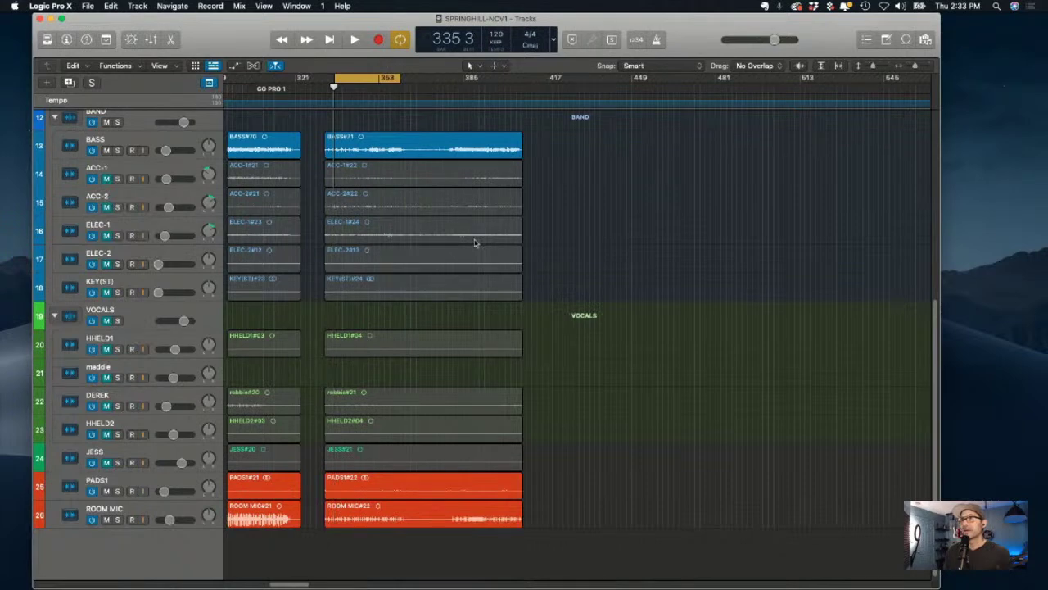
# Bring the Mixer back and scroll through the channel strips to the Master, selecting the JESS strip.
pyautogui.press('x')
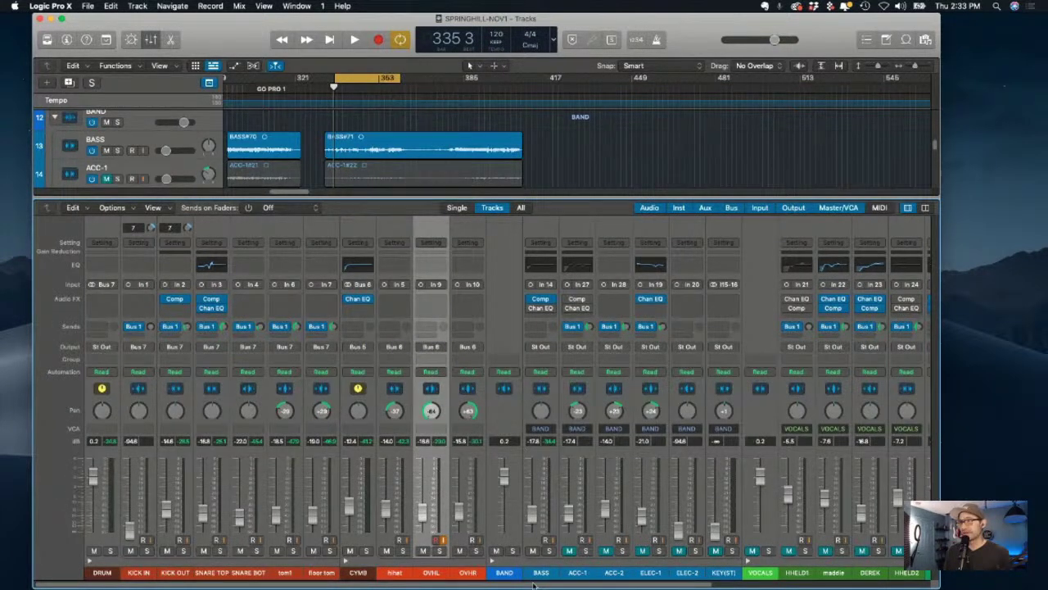
pyautogui.hscroll(3, 409, 491)
pyautogui.hscroll(-3, 286, 532)
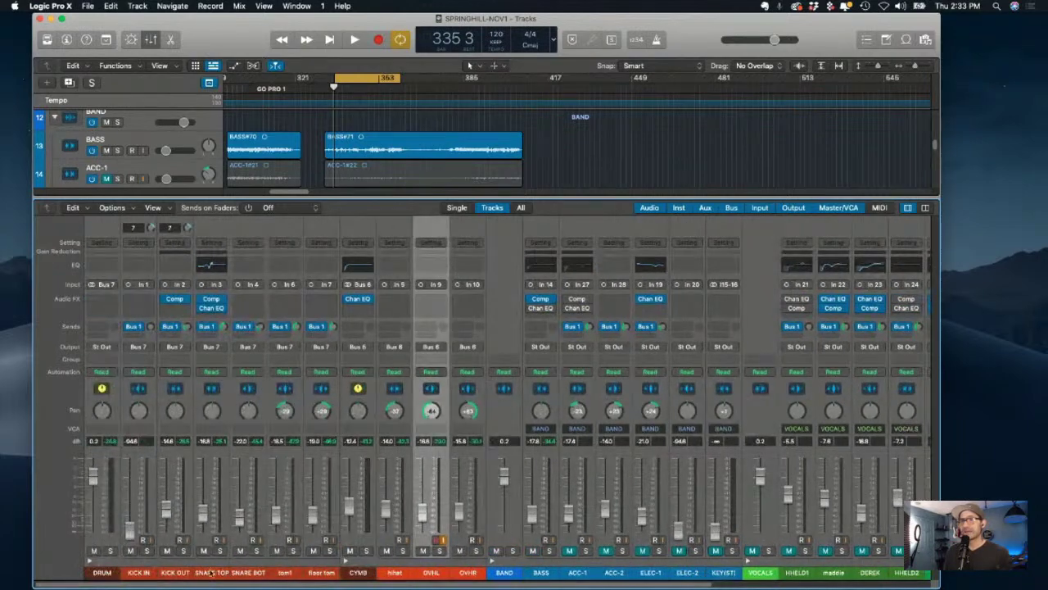
pyautogui.hscroll(3, 92, 564)
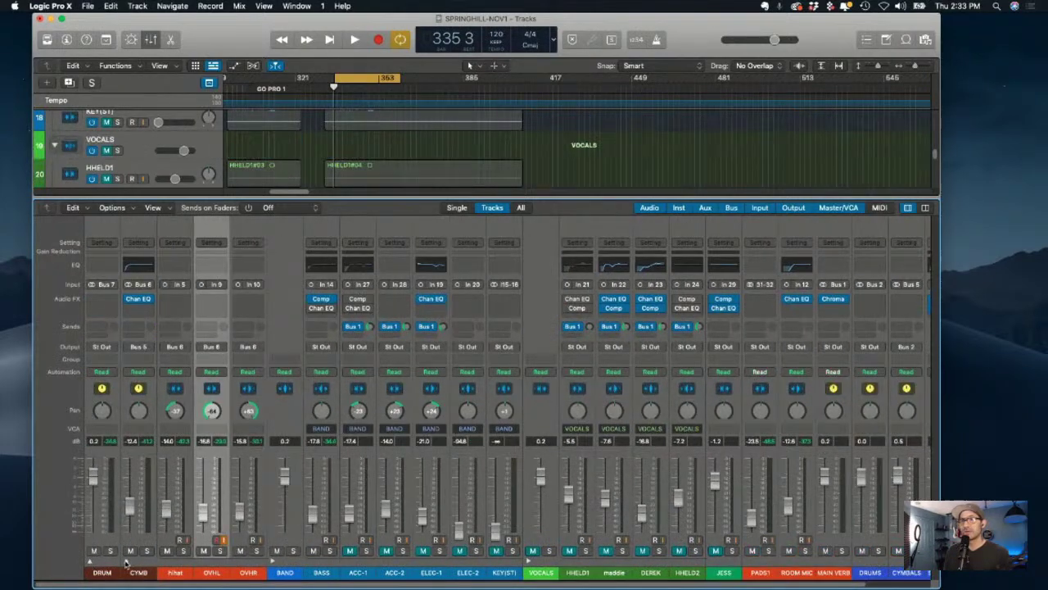
pyautogui.hscroll(2, 126, 562)
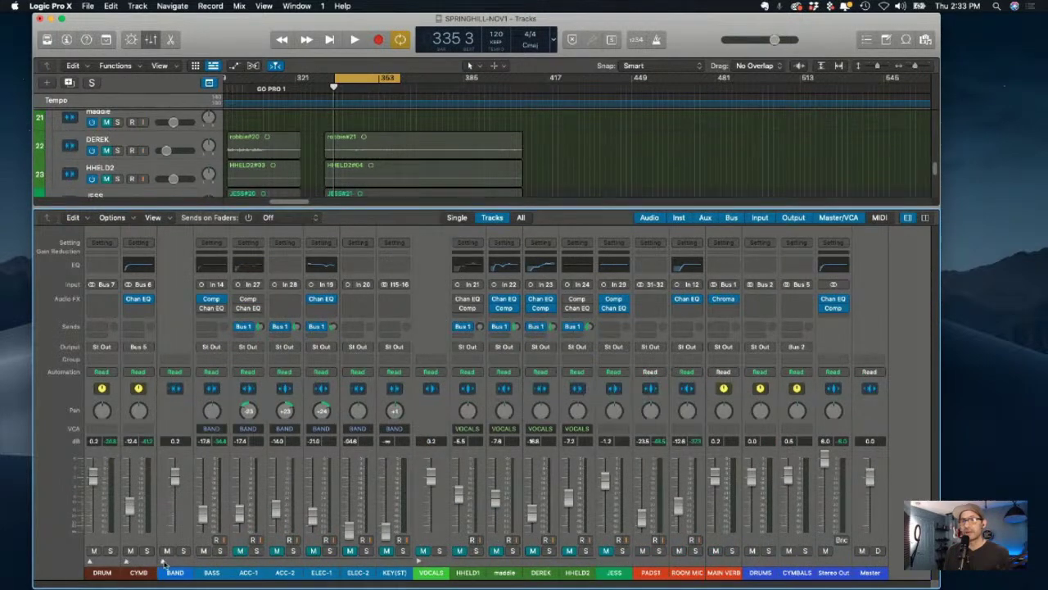
pyautogui.hscroll(3, 164, 564)
pyautogui.hscroll(2, 198, 561)
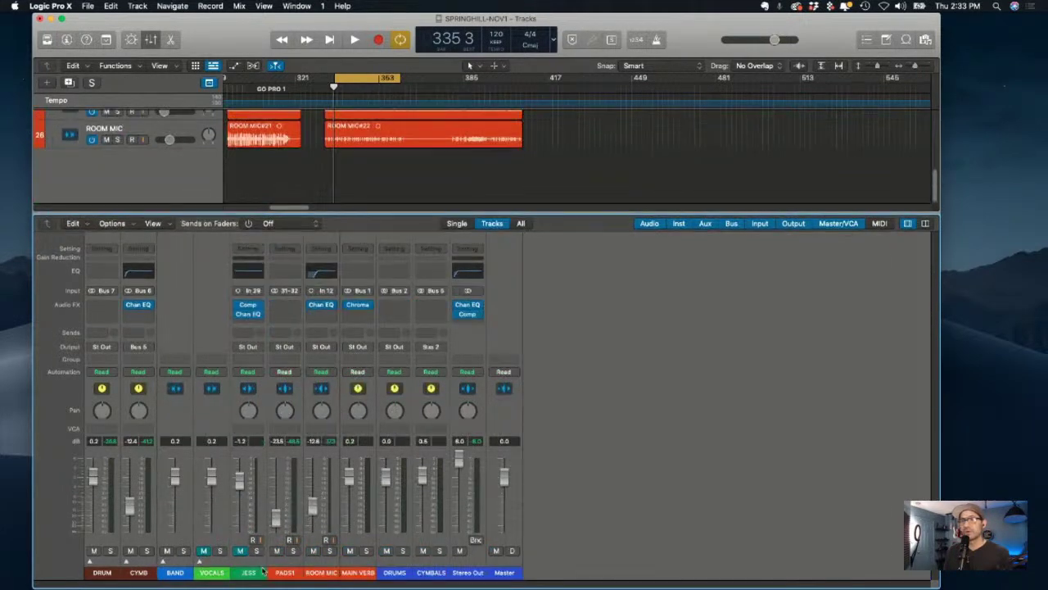
pyautogui.click(250, 565)
# Change the JESS channel's name to PASTOR.
pyautogui.click(285, 565)
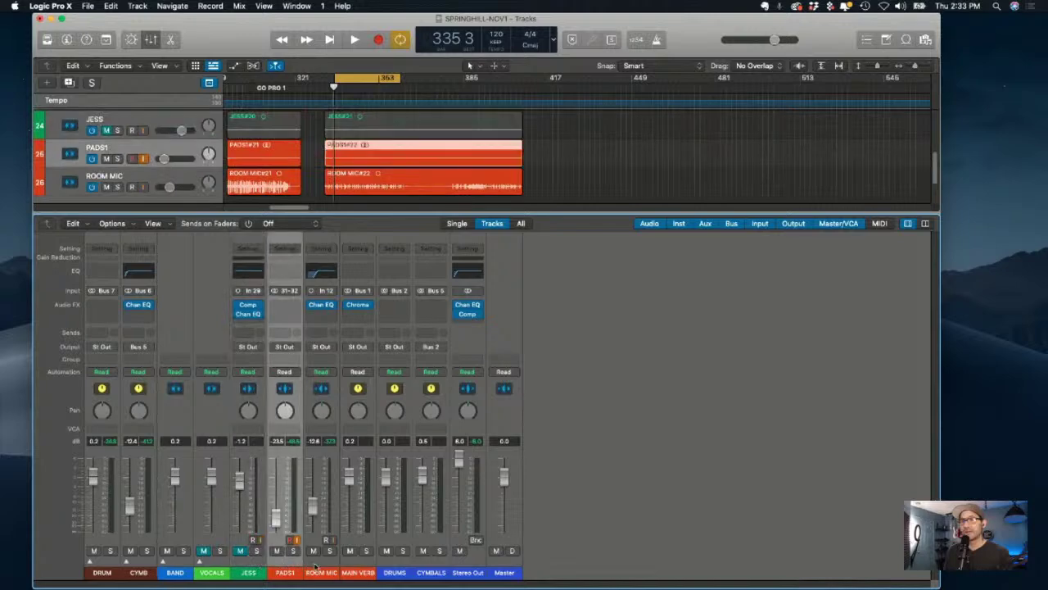
pyautogui.doubleClick(248, 573)
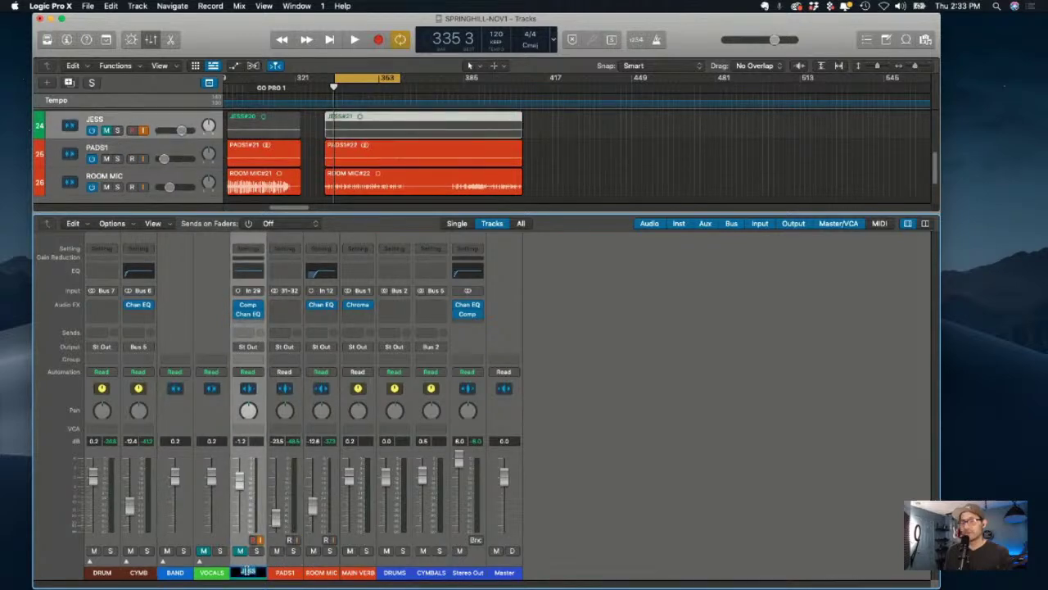
pyautogui.write('PASTOR')
pyautogui.press('Return')
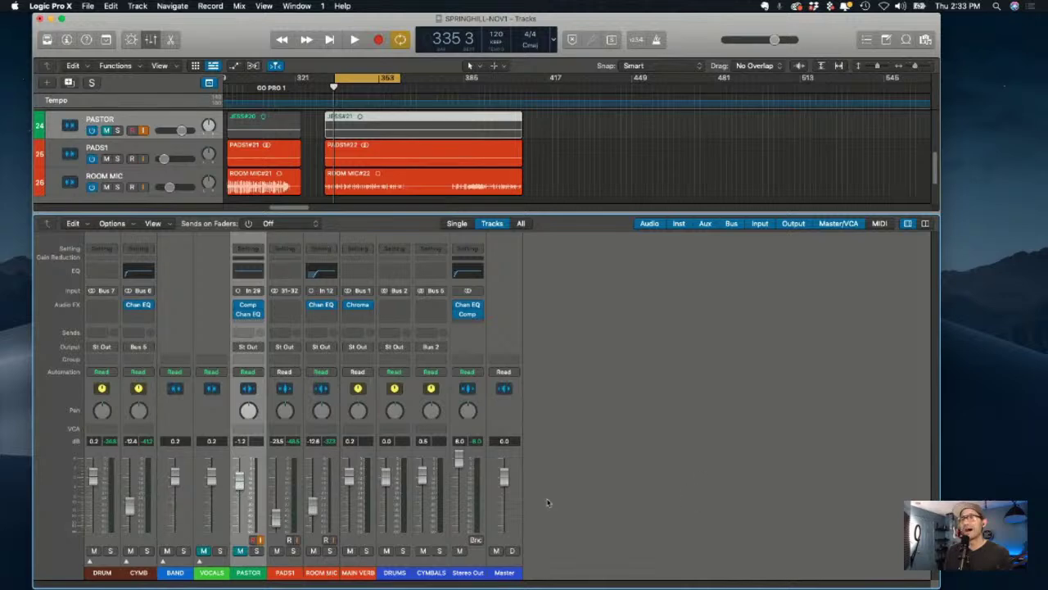
# Select the PADS1, ROOM MIC, MAIN VERB, DRUMS and CYMBALS strips, then nudge the Stereo Out fader.
pyautogui.click(285, 573)
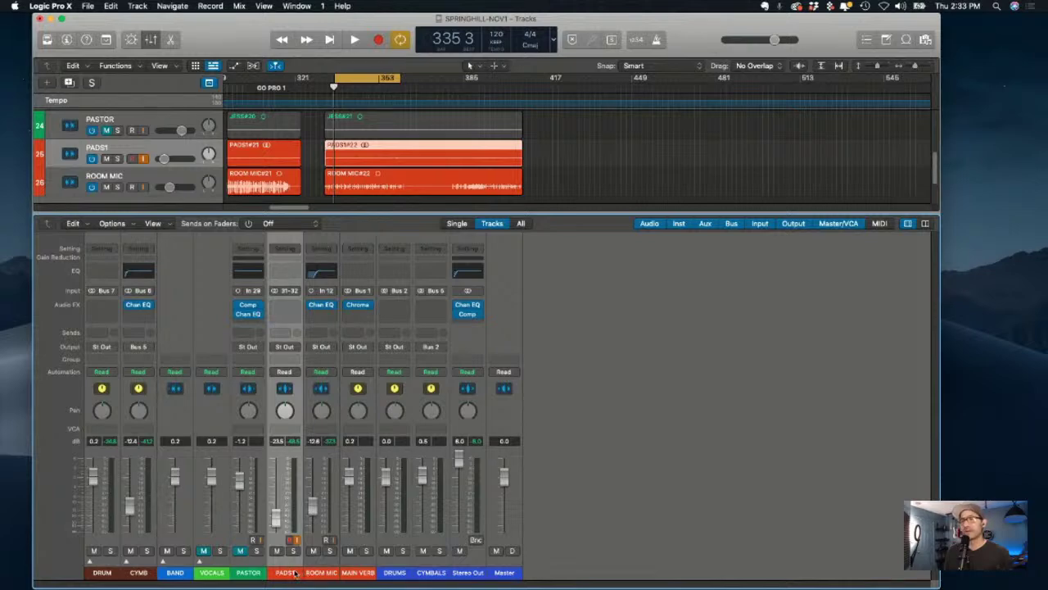
pyautogui.click(324, 575)
pyautogui.click(359, 575)
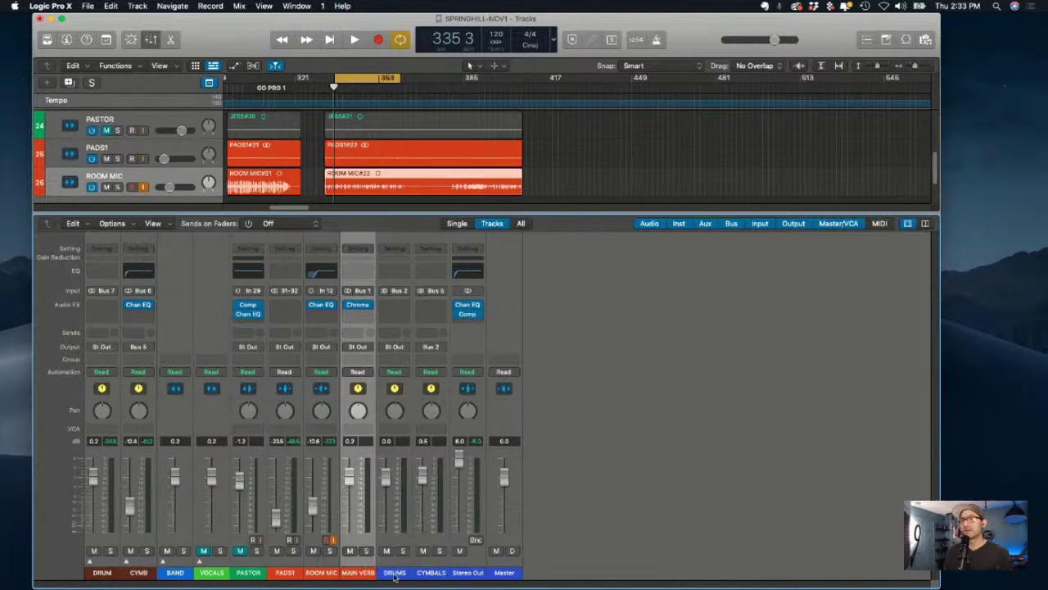
pyautogui.click(395, 575)
pyautogui.click(426, 575)
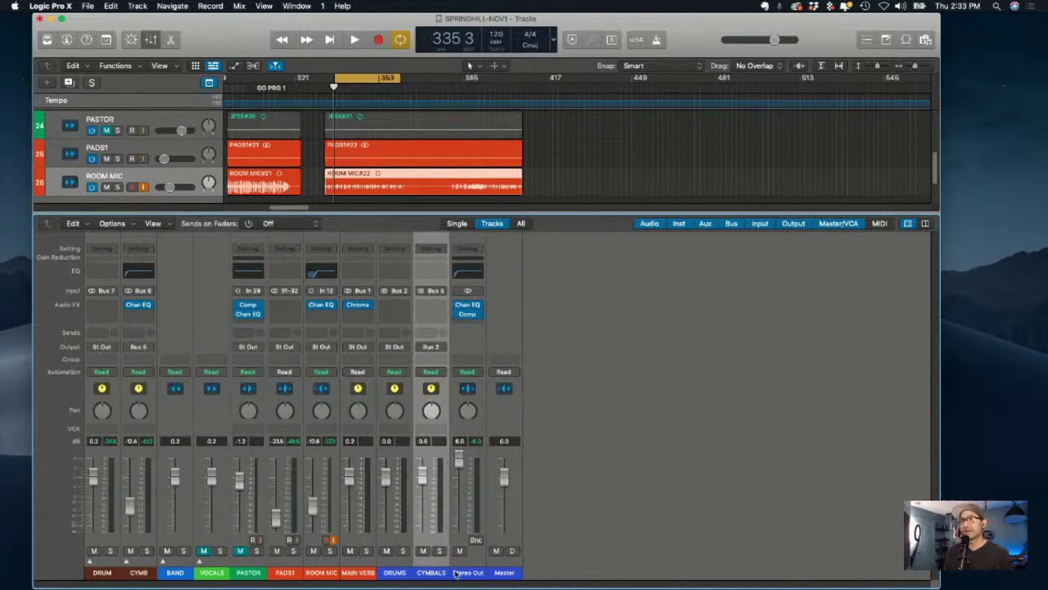
pyautogui.moveTo(459, 463)
pyautogui.mouseDown()
pyautogui.moveTo(458, 492)
pyautogui.moveTo(459, 459)
pyautogui.mouseUp()
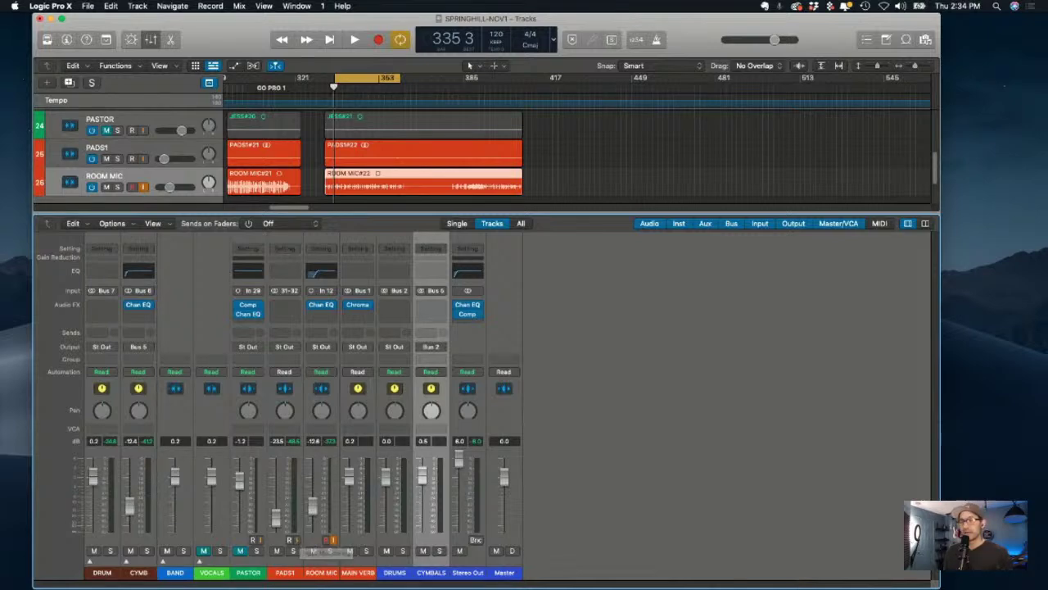
# Hide the Mixer and unfold the DRUM and CYMB stacks to show their individual drum channels.
pyautogui.press('x')
pyautogui.press('x')
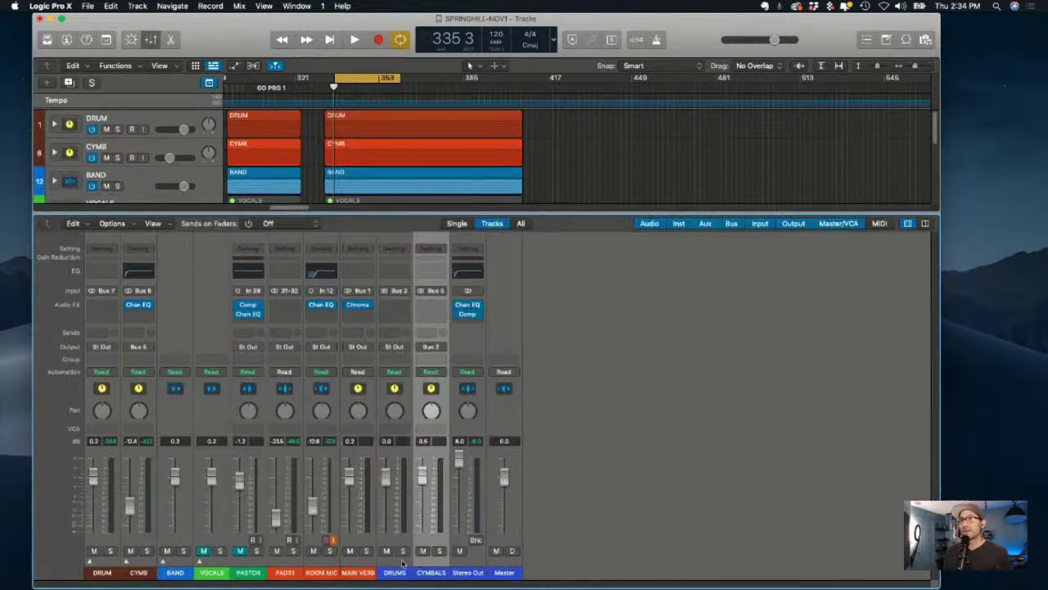
pyautogui.click(90, 563)
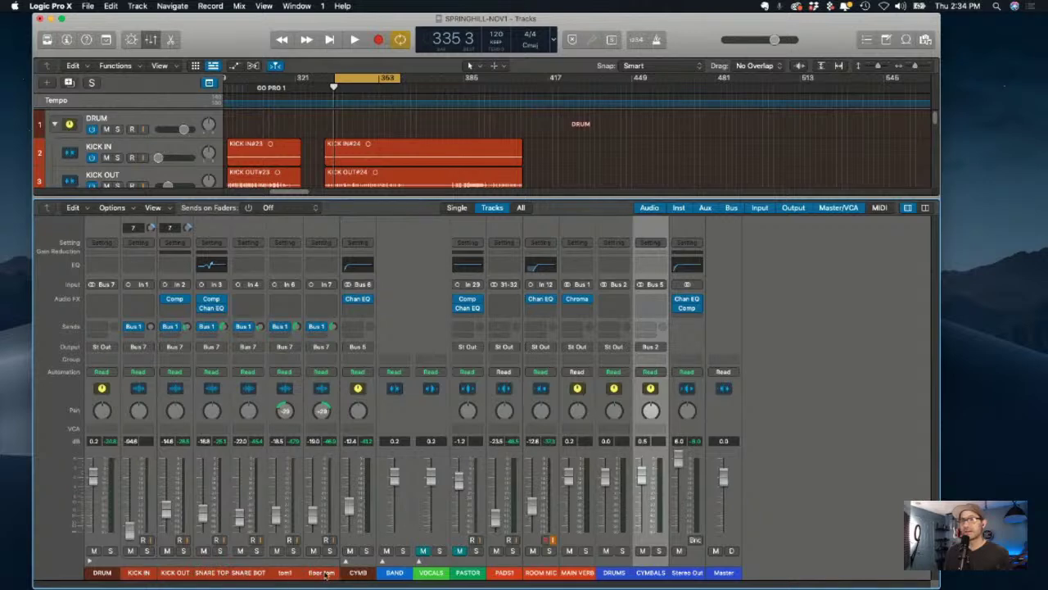
pyautogui.click(345, 562)
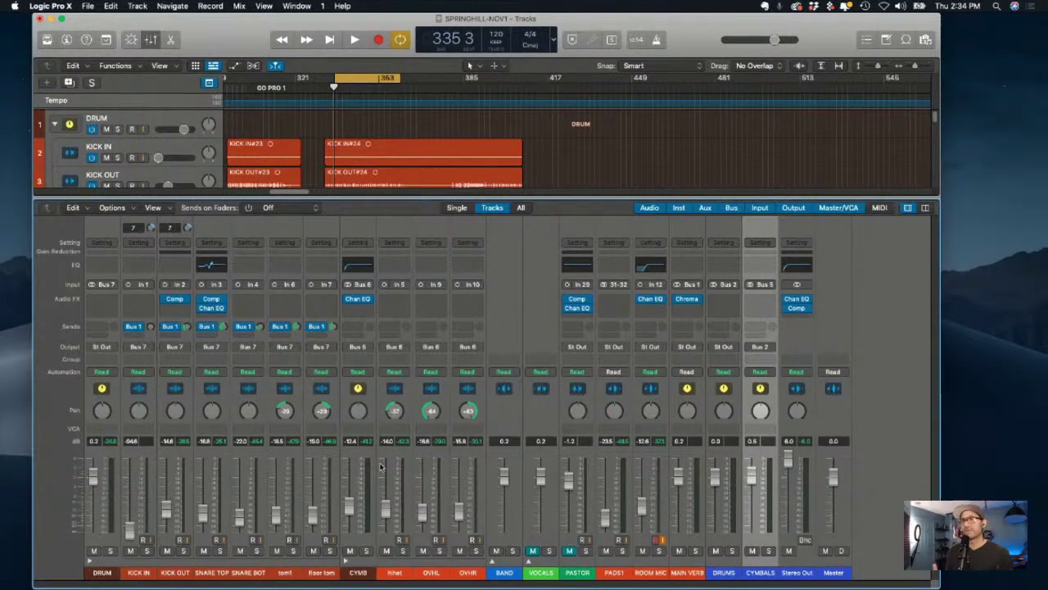
# Inspect the CYMB channel's low-cut Channel EQ, then close it.
pyautogui.click(359, 299)
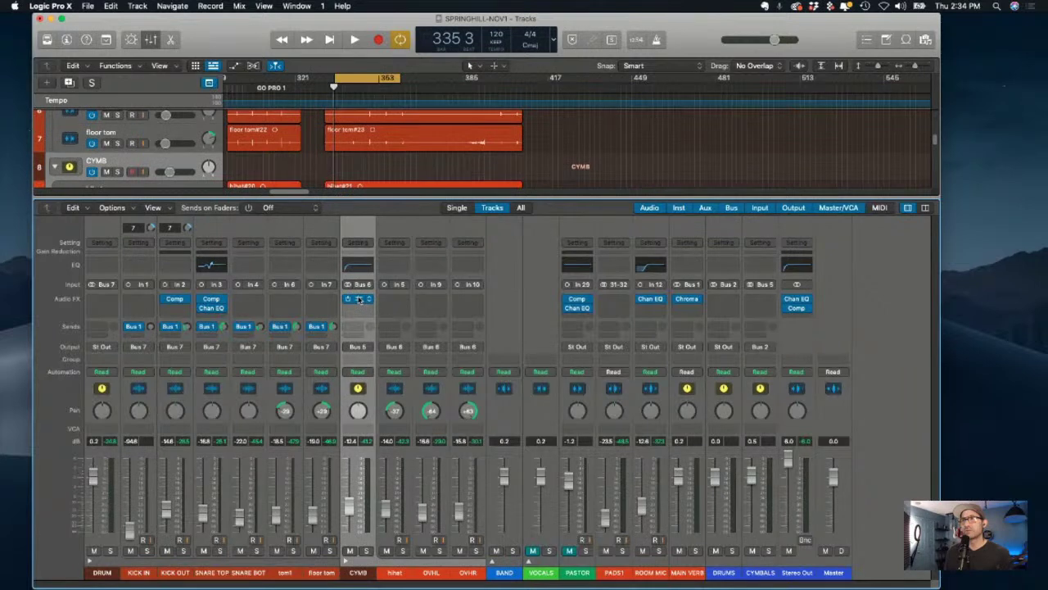
pyautogui.click(358, 300)
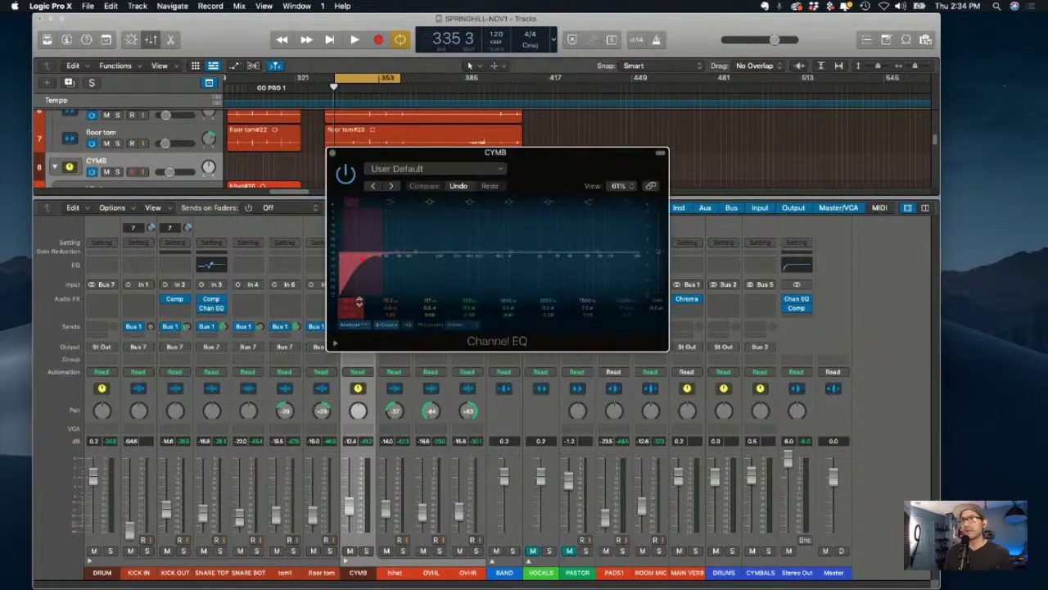
pyautogui.click(333, 153)
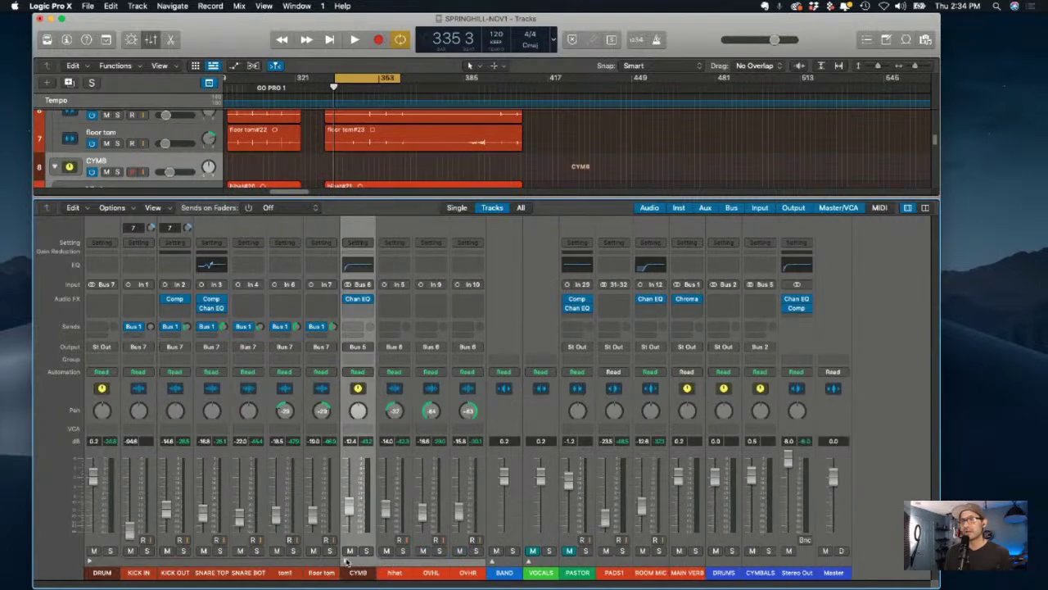
# Mute CYMB, solo and unsolo the DRUM stack, then collapse the DRUM stack.
pyautogui.click(350, 550)
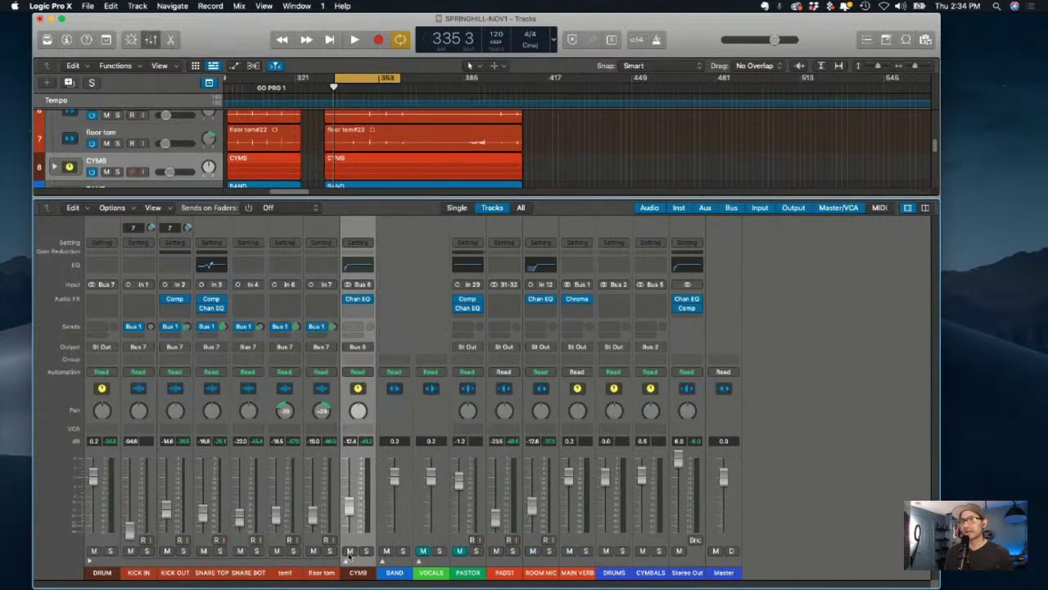
pyautogui.click(111, 550)
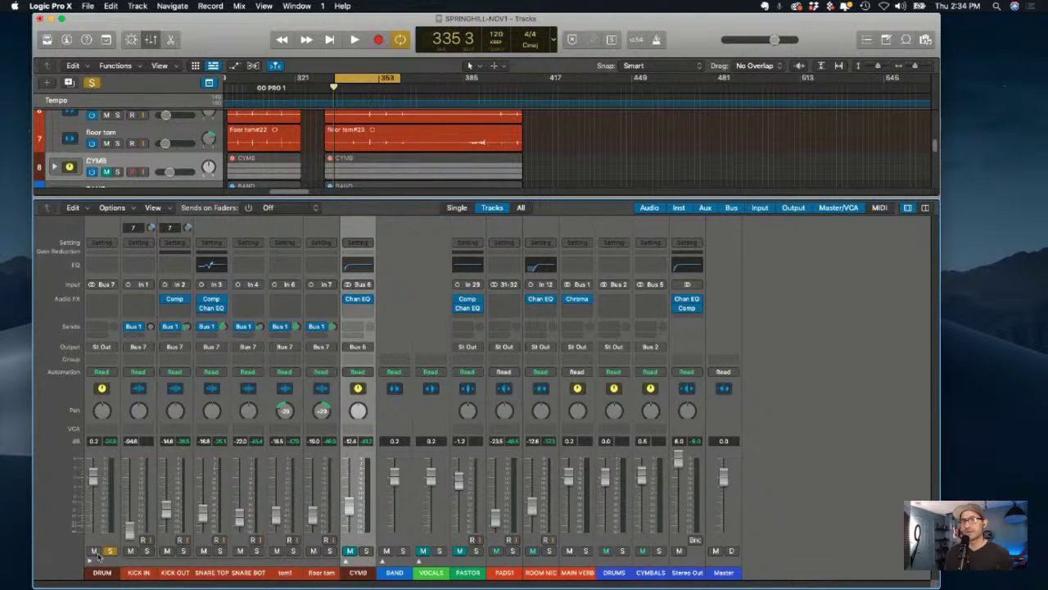
pyautogui.click(111, 551)
pyautogui.click(91, 562)
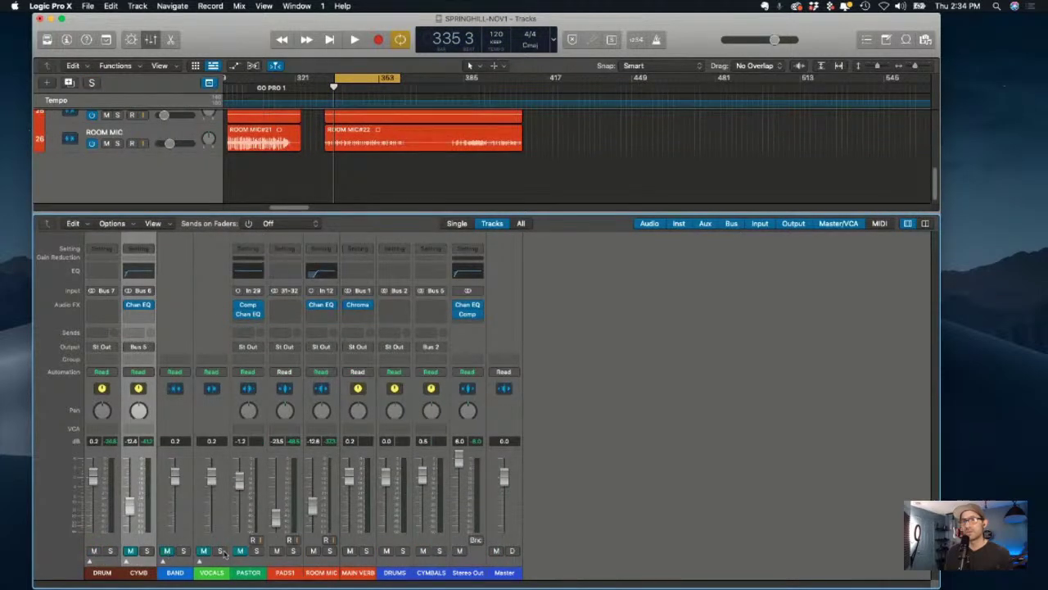
# Mute the DRUM and VOCALS stacks and the CYMBALS bus, then unmute the DRUMS bus.
pyautogui.click(94, 551)
pyautogui.click(204, 554)
pyautogui.click(422, 551)
pyautogui.click(386, 551)
pyautogui.click(386, 551)
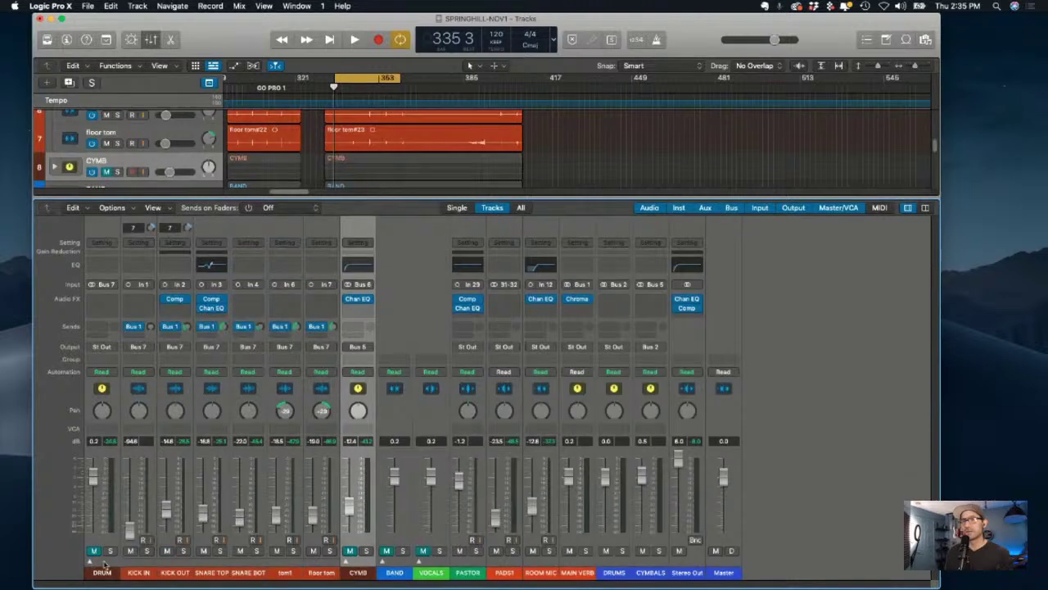
# Play the mix while muting and unmuting ROOM MIC, then stop playback.
pyautogui.press('space')
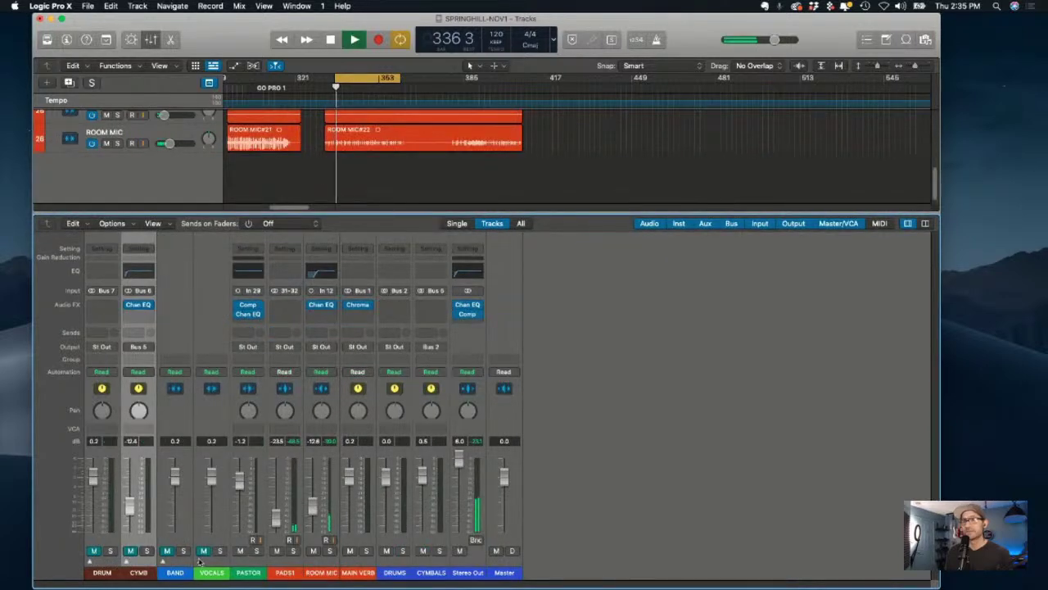
pyautogui.click(313, 551)
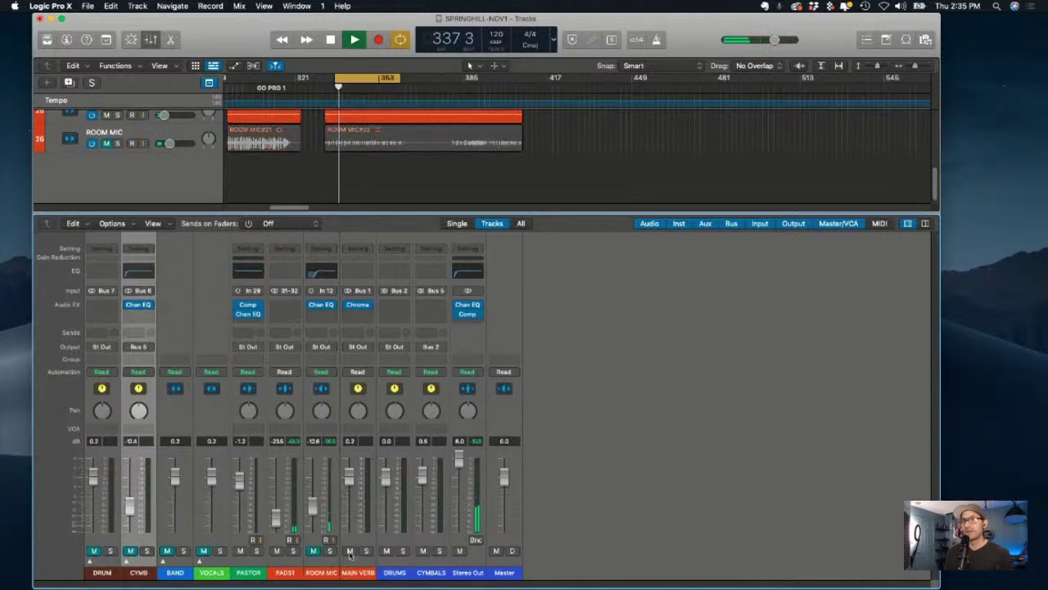
pyautogui.click(313, 551)
pyautogui.press('space')
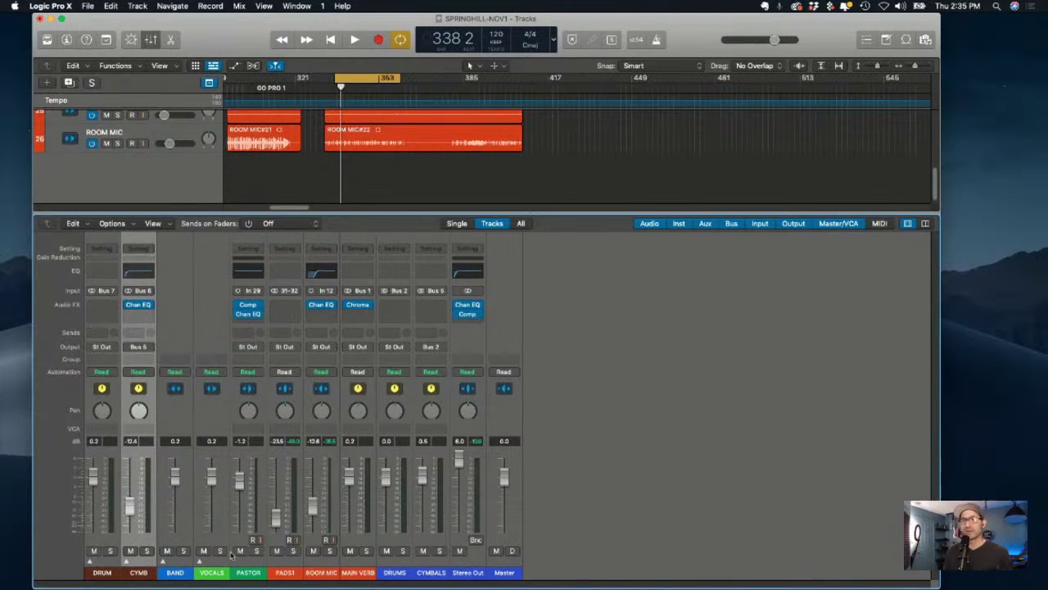
# Expand the VOCALS stack and retype the lowercase vocalist's channel name with a capital letter.
pyautogui.click(199, 563)
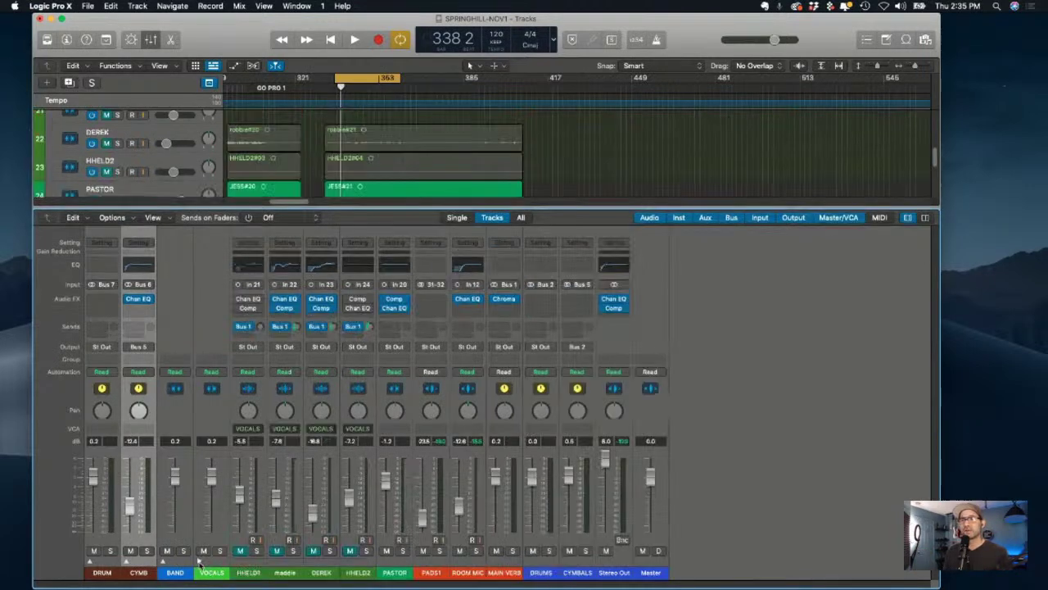
pyautogui.click(284, 573)
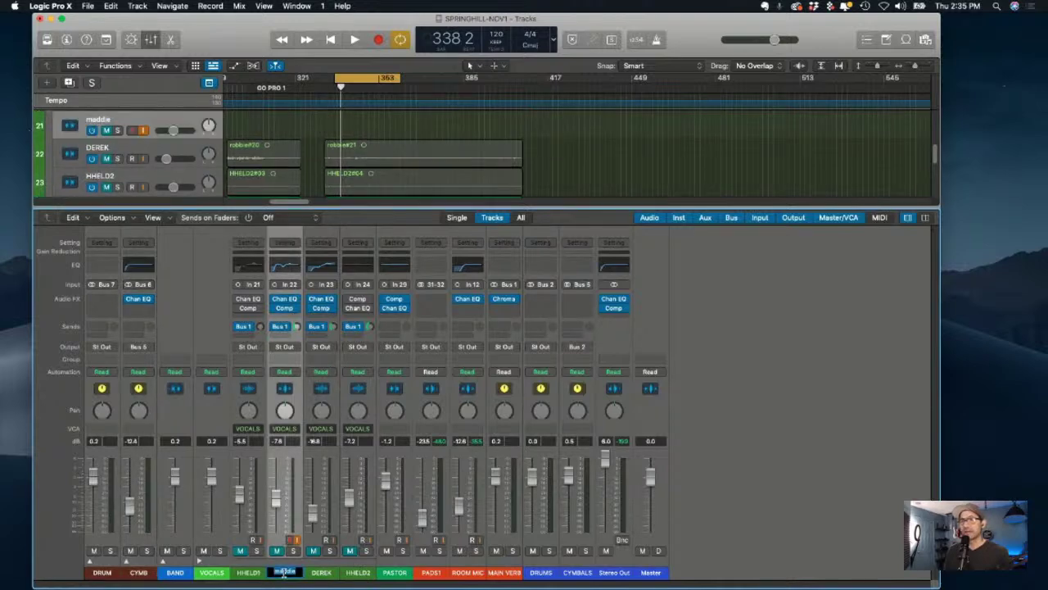
pyautogui.write('Maddie')
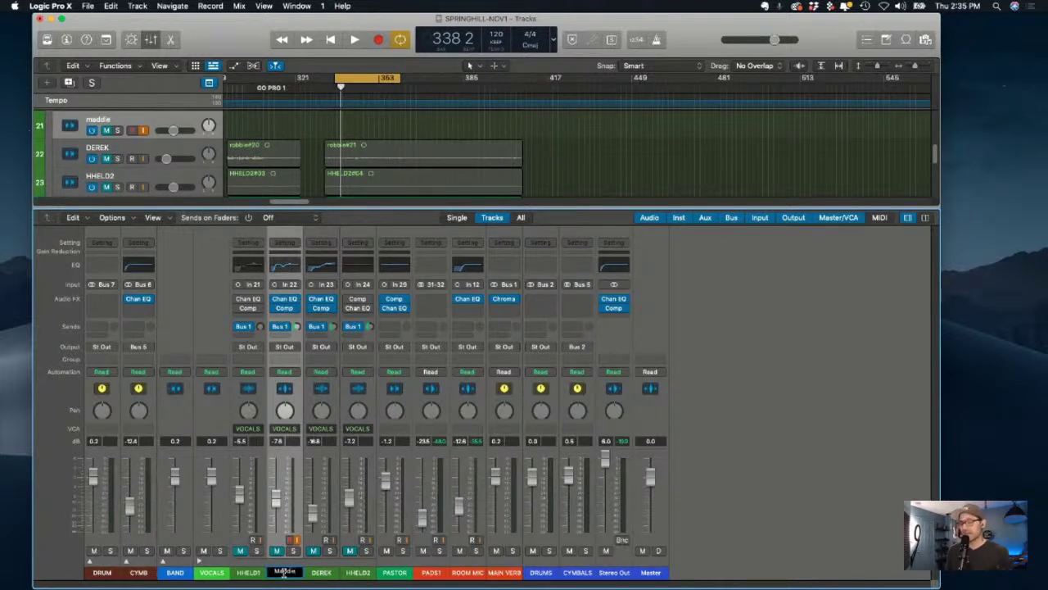
pyautogui.press('Return')
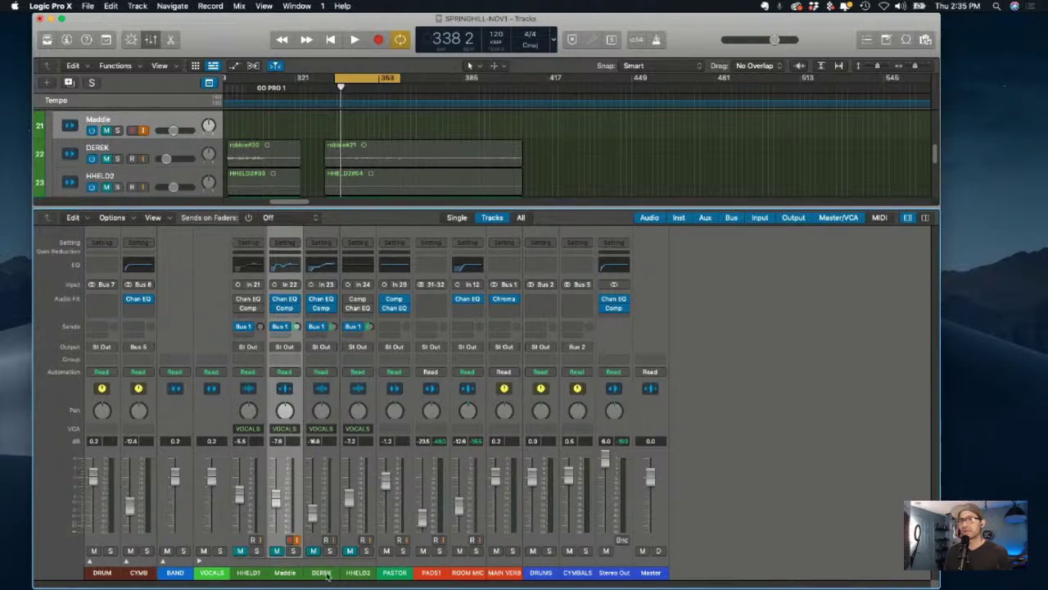
# Step through the other vocal strips, opening HHELD2's name for editing and then selecting PASTOR.
pyautogui.click(324, 573)
pyautogui.click(358, 575)
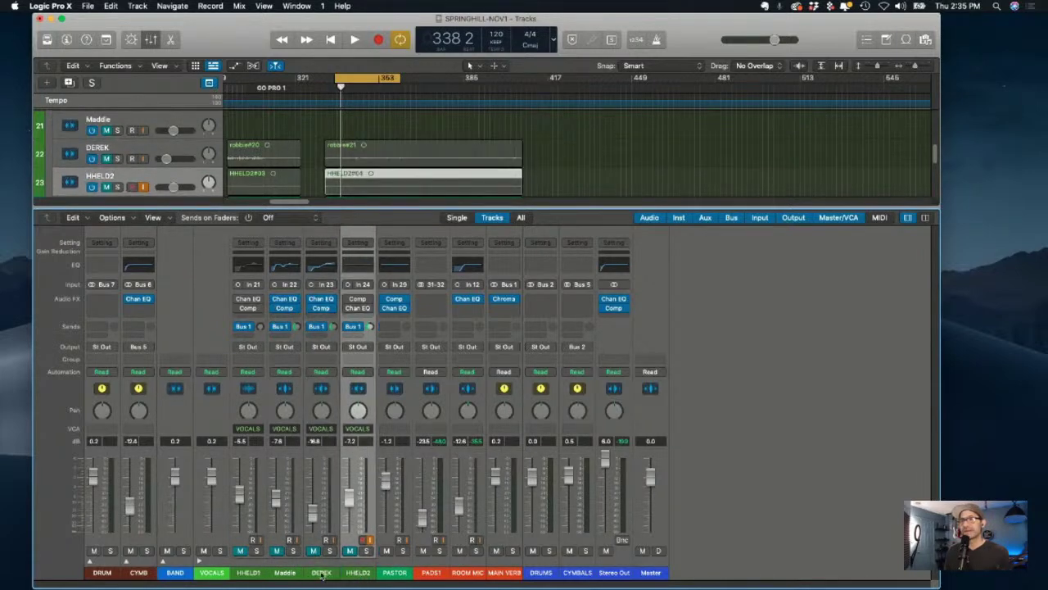
pyautogui.click(322, 573)
pyautogui.doubleClick(357, 573)
pyautogui.click(394, 574)
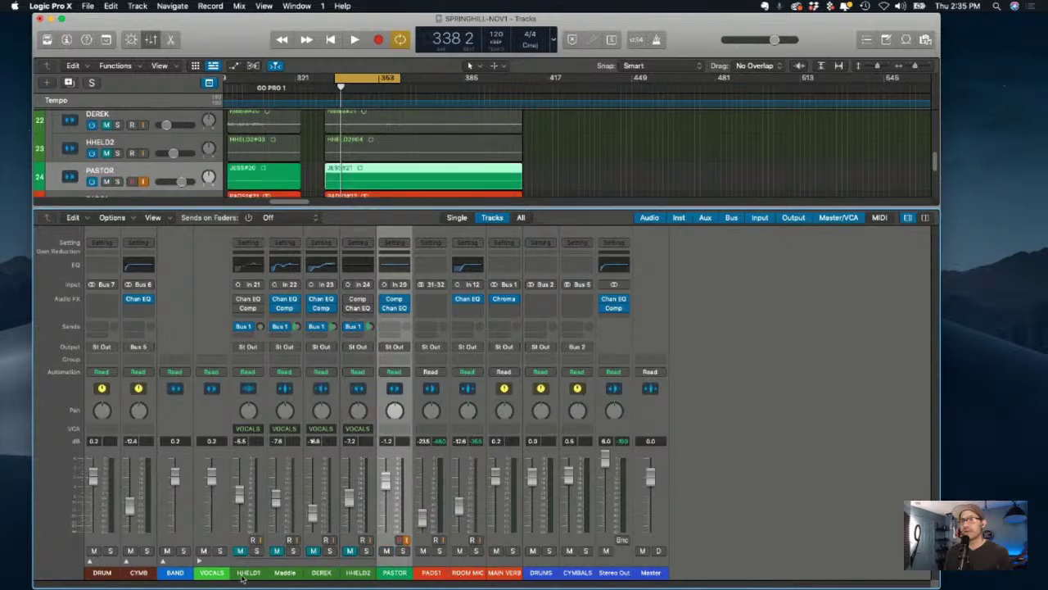
pyautogui.click(214, 572)
pyautogui.click(200, 562)
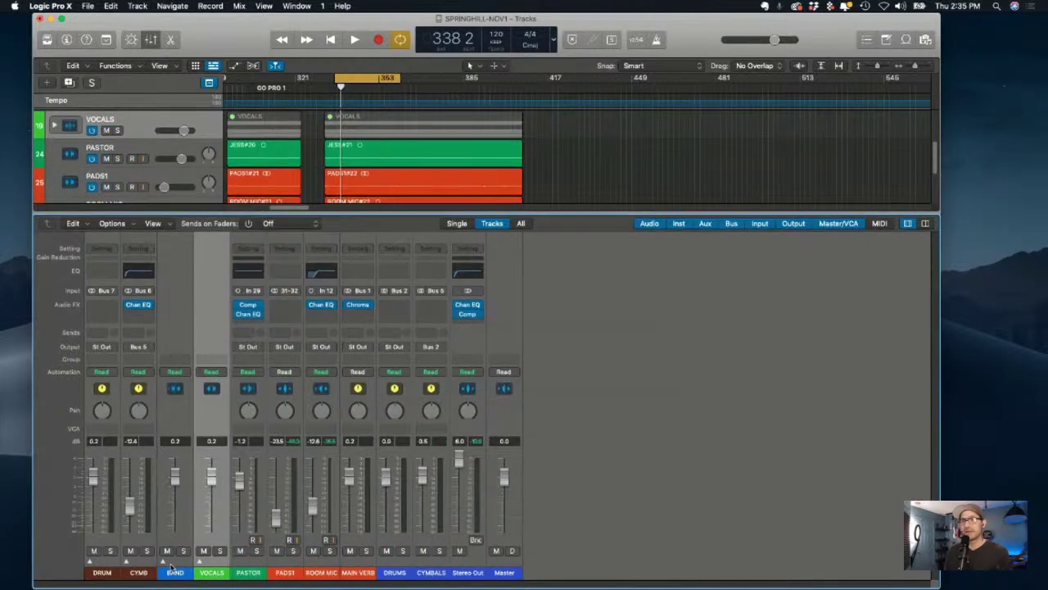
pyautogui.click(163, 562)
pyautogui.click(162, 562)
pyautogui.click(163, 562)
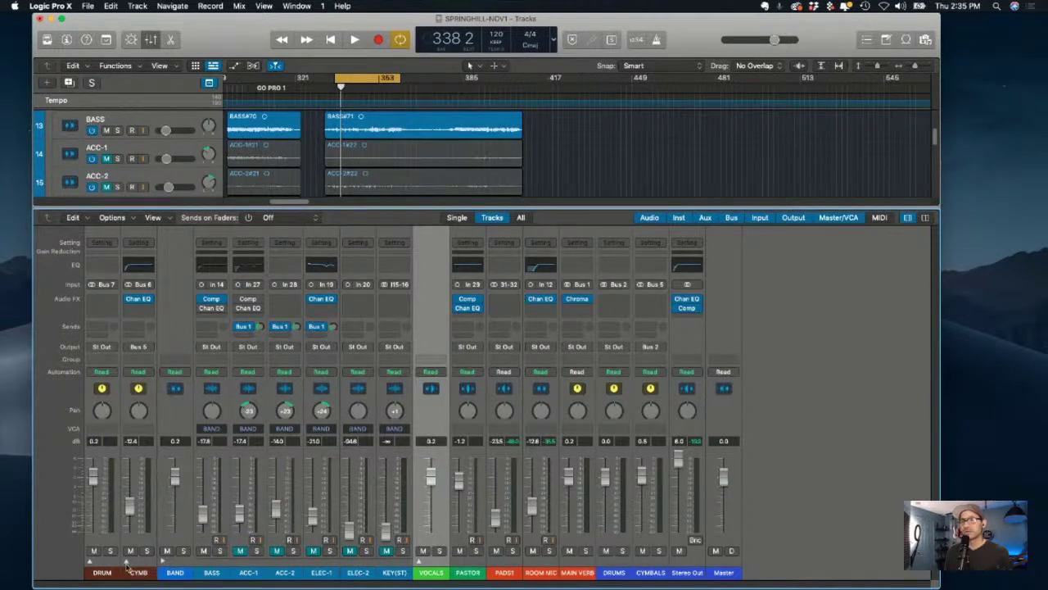
pyautogui.click(419, 562)
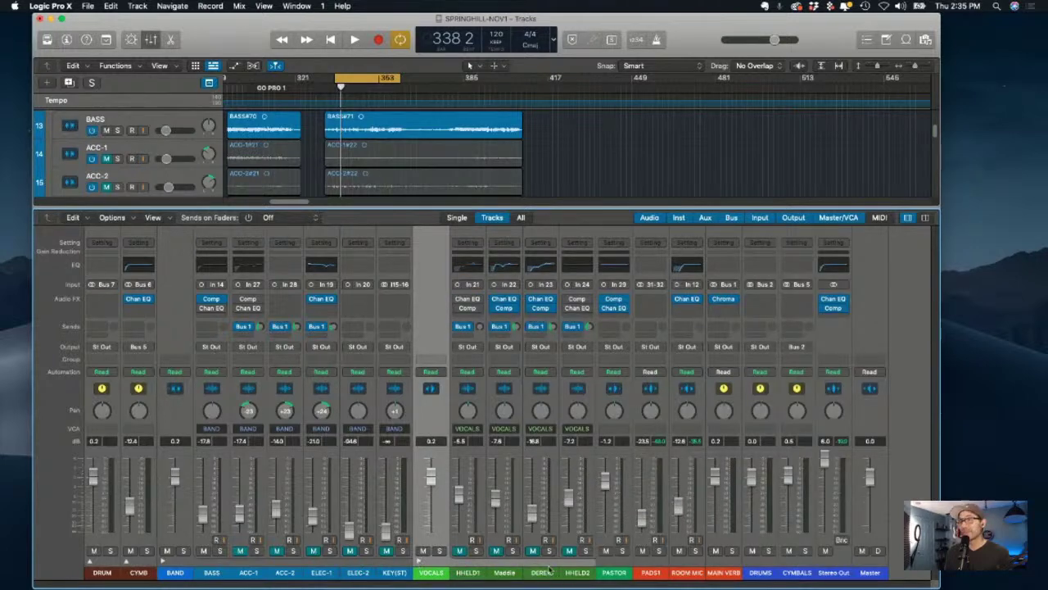
pyautogui.click(418, 562)
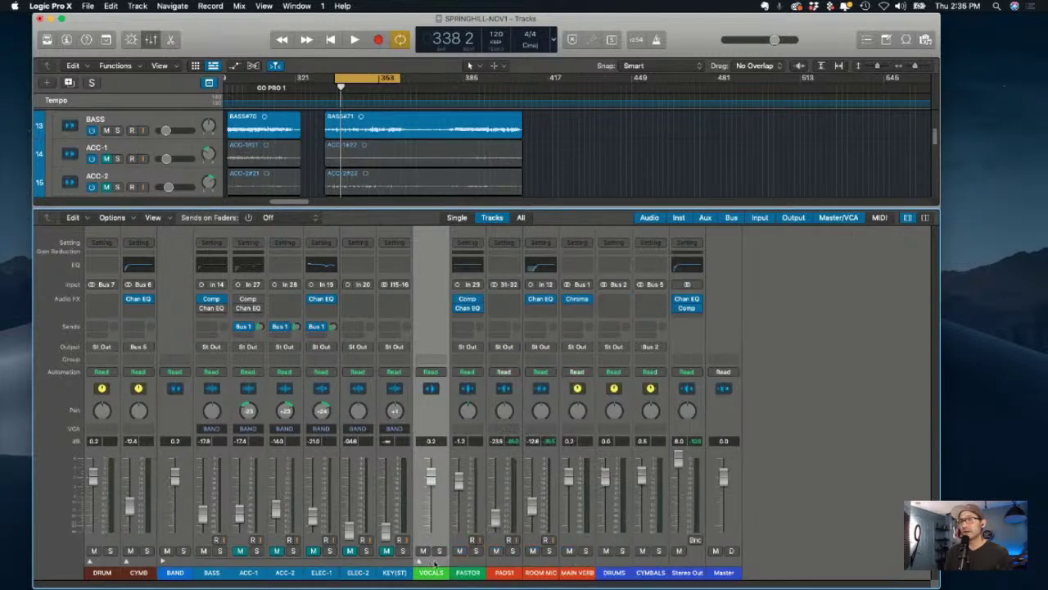
pyautogui.click(165, 562)
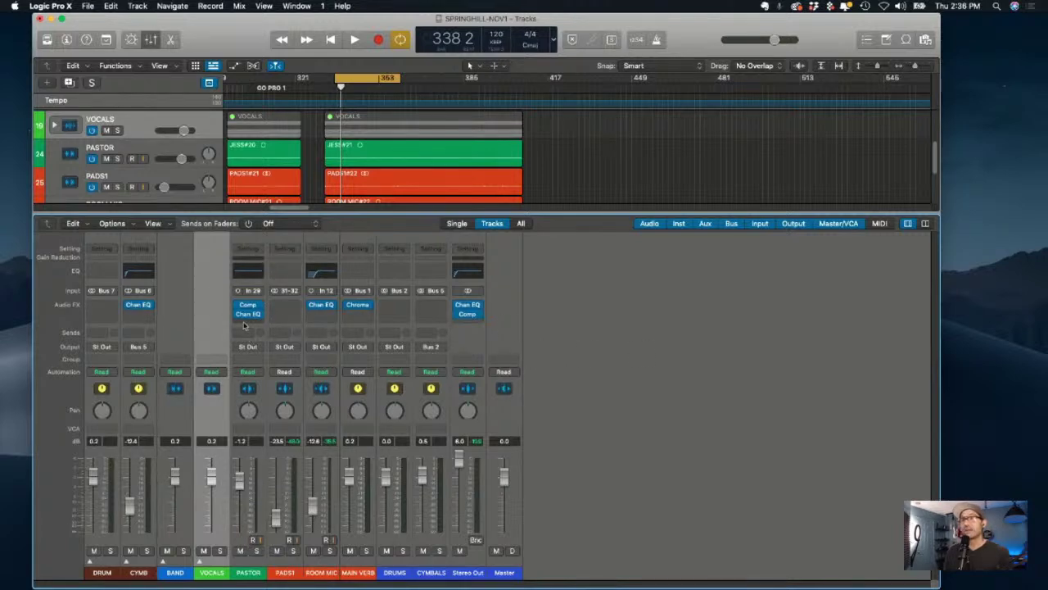
# Check PASTOR's Channel EQ, then unfold the DRUM stack into its kick, snare and tom channels.
pyautogui.moveTo(250, 317)
pyautogui.click(249, 316)
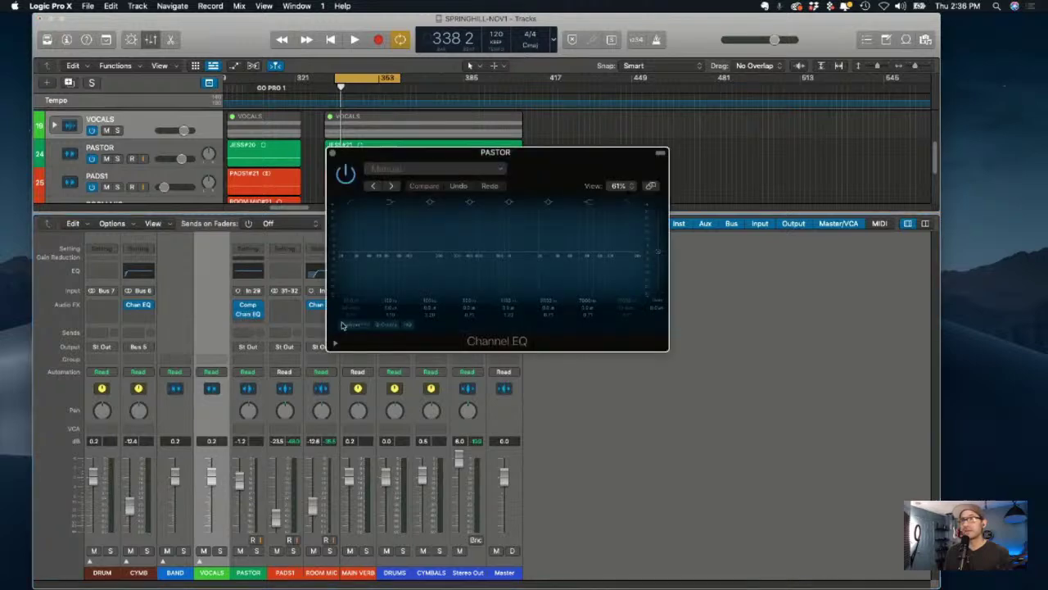
pyautogui.click(250, 315)
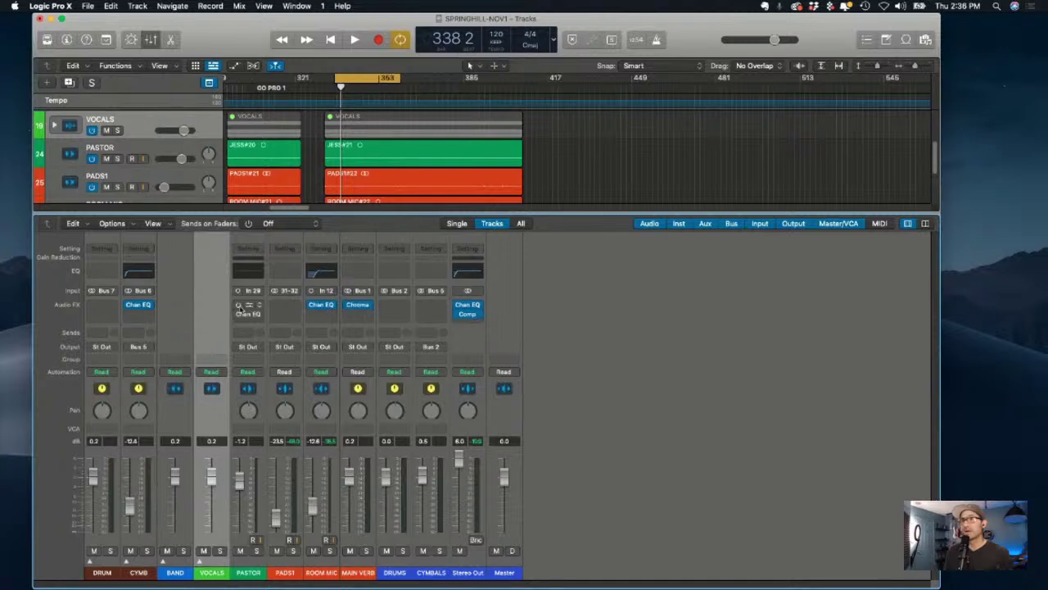
pyautogui.click(90, 562)
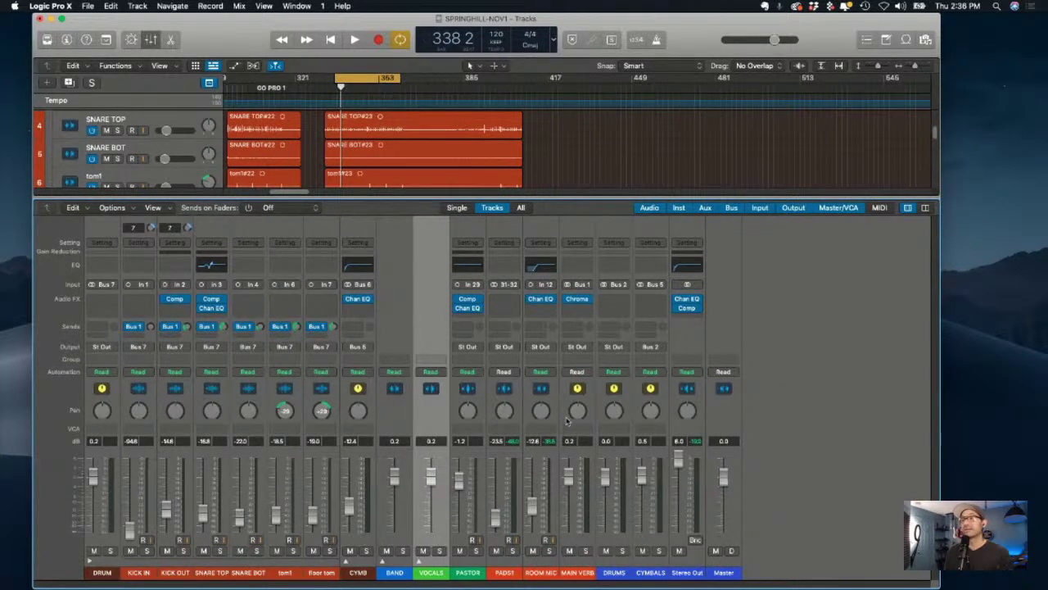
pyautogui.click(583, 305)
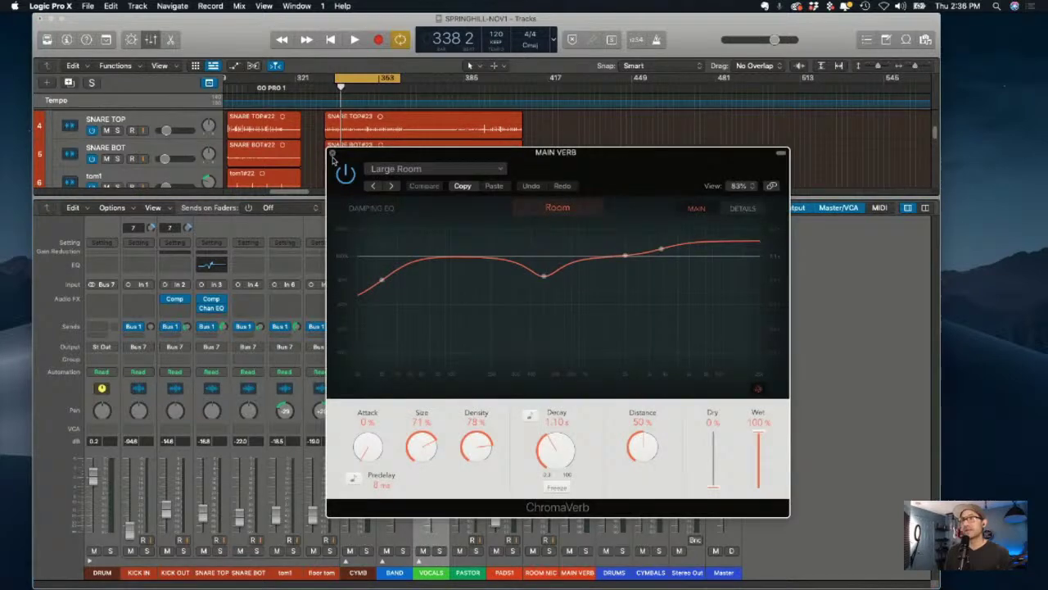
pyautogui.click(332, 154)
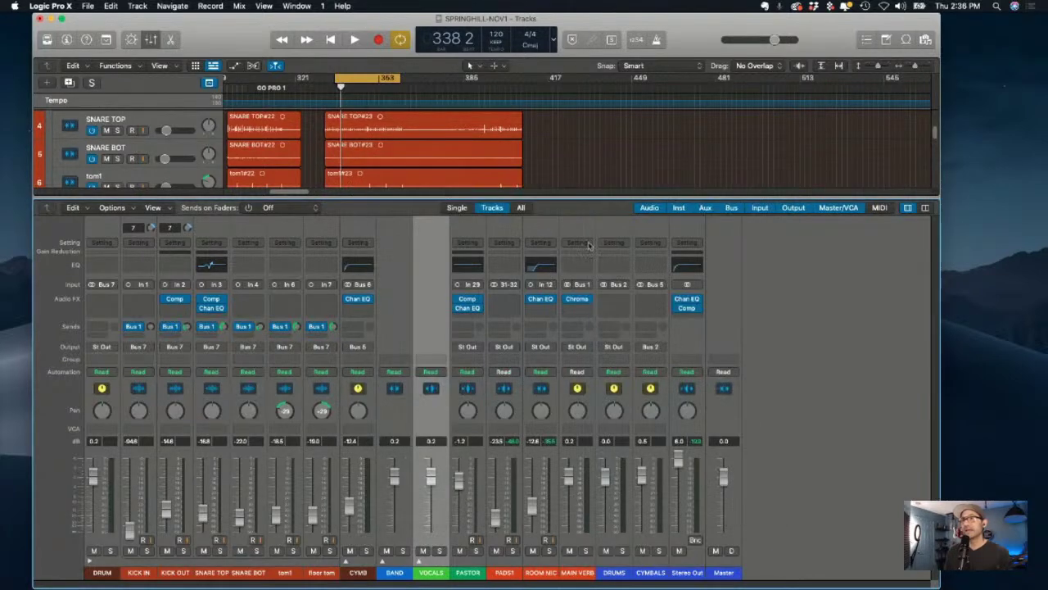
pyautogui.click(142, 328)
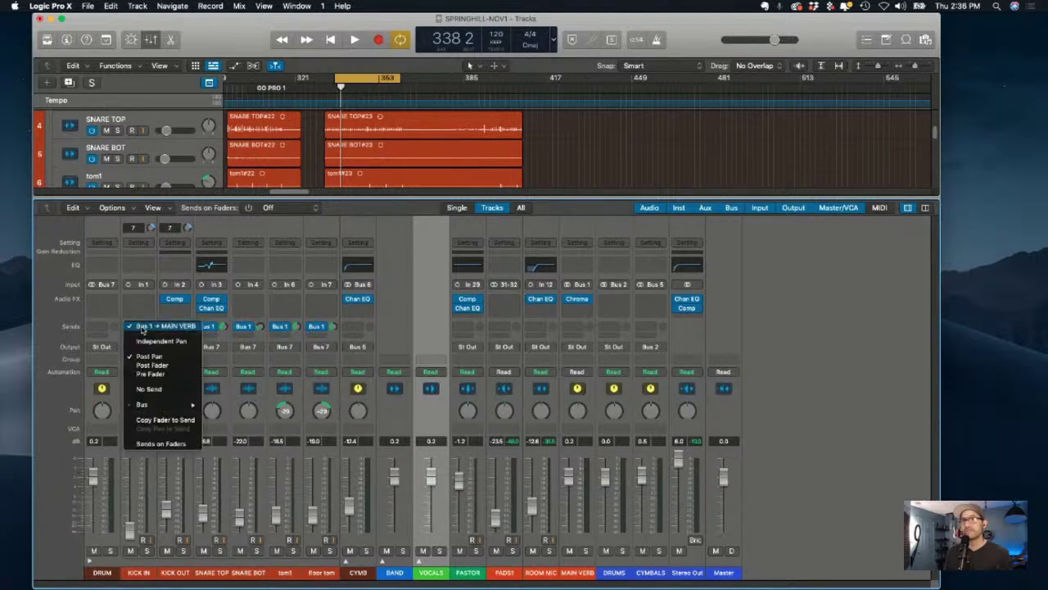
pyautogui.moveTo(164, 404)
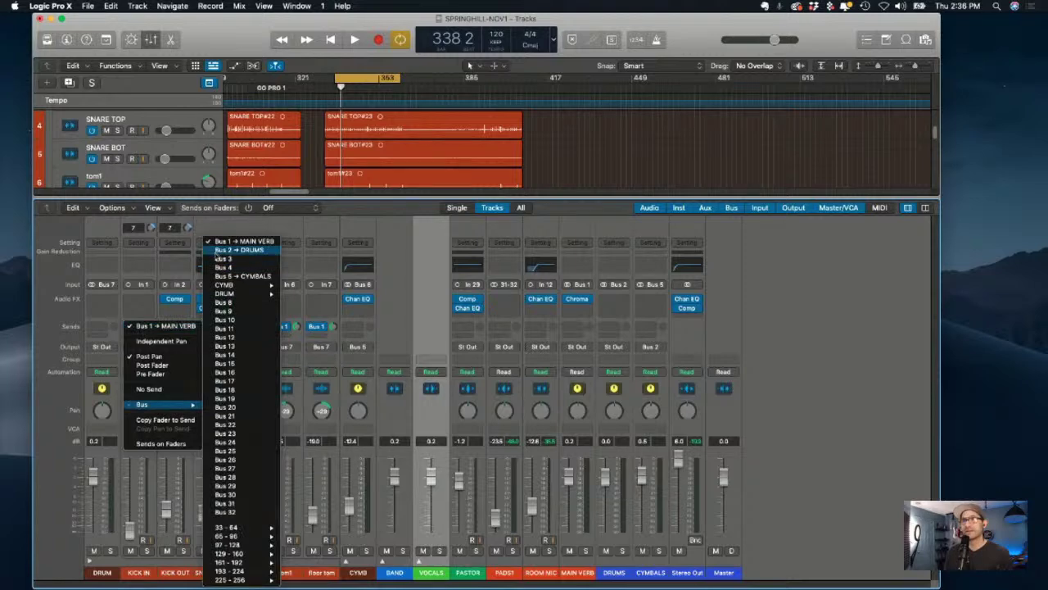
pyautogui.click(139, 477)
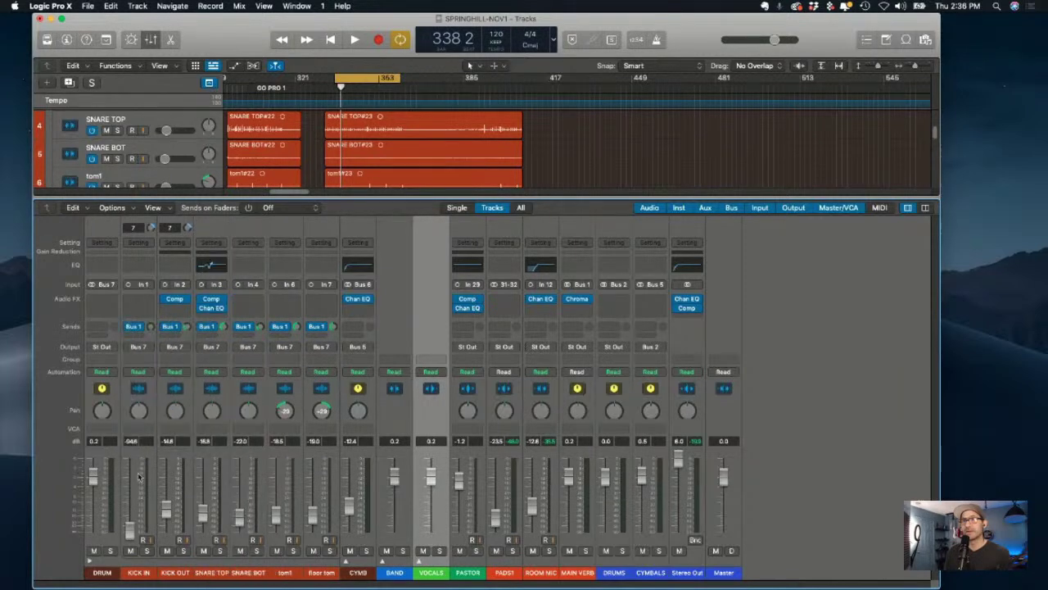
pyautogui.click(146, 575)
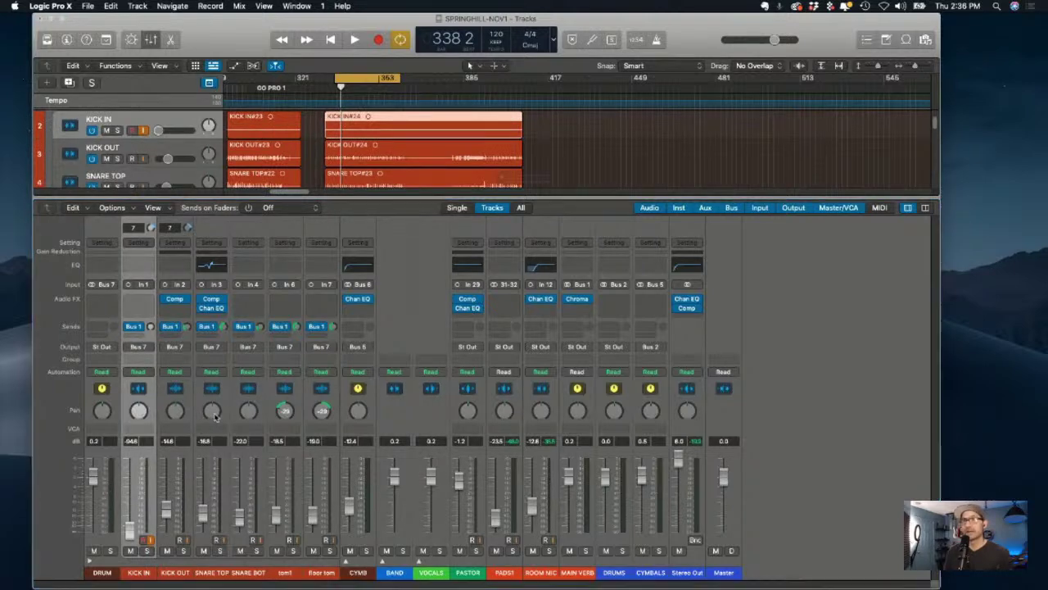
# Delete the KICK IN channel, confirming the warning, then select KICK OUT.
pyautogui.press('Delete')
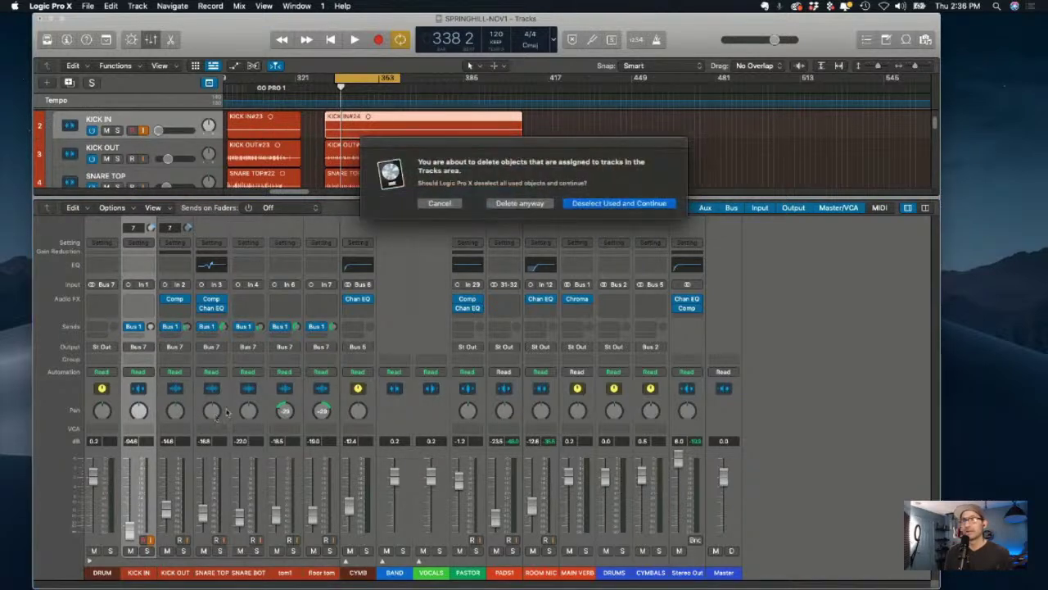
pyautogui.click(539, 203)
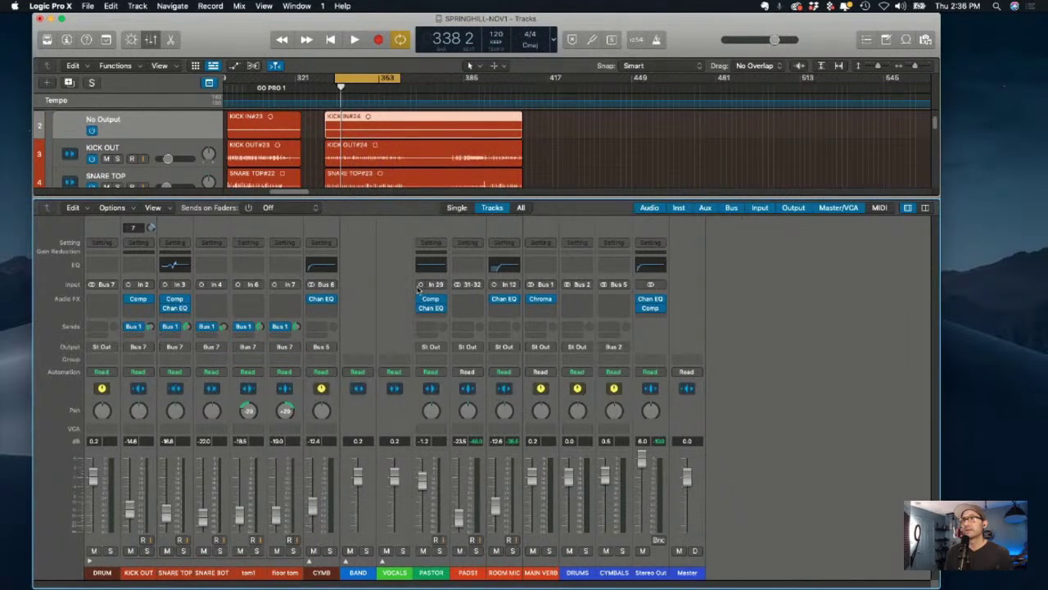
pyautogui.click(144, 572)
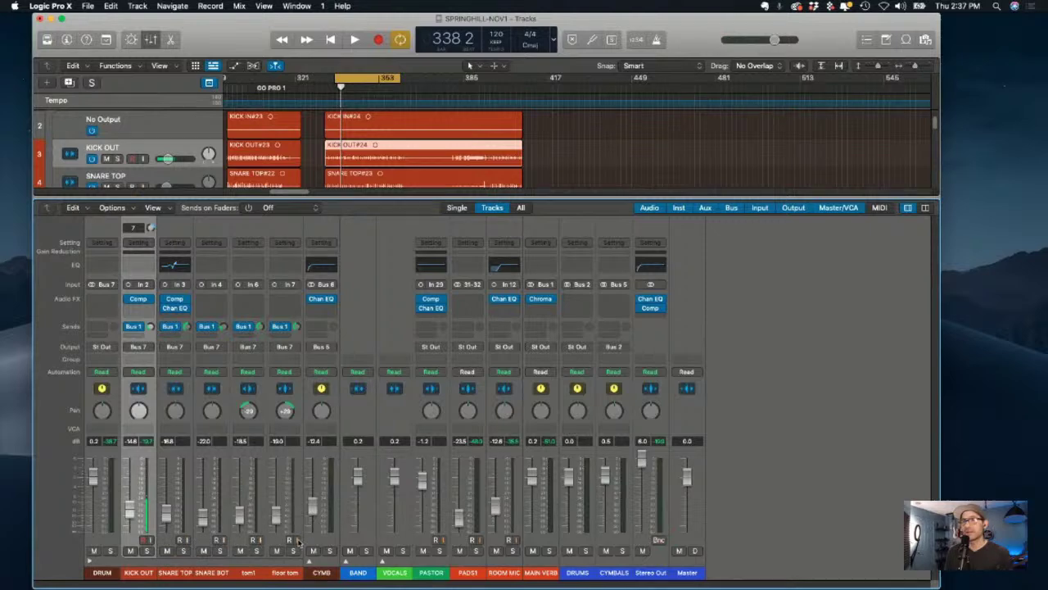
# Rename the KICK OUT channel to KICK and leave its input on In 2.
pyautogui.doubleClick(146, 573)
pyautogui.write('KICK')
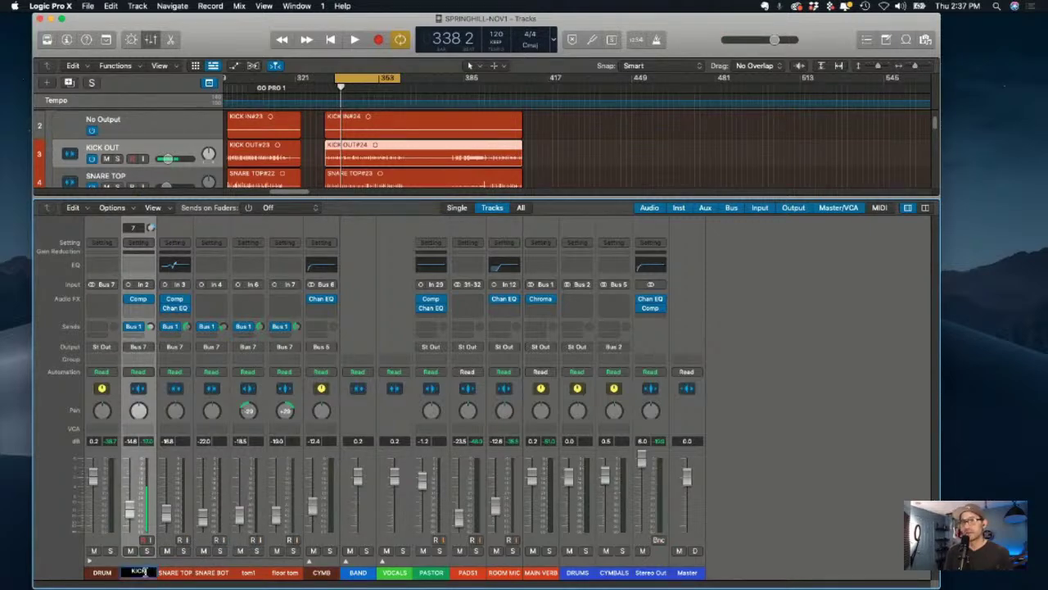
pyautogui.press('Return')
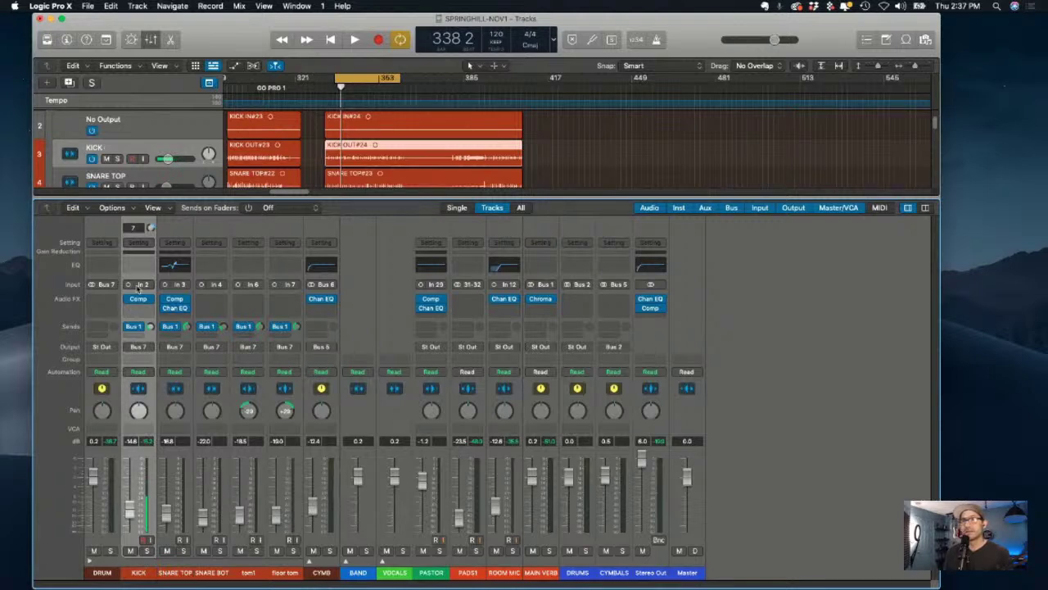
pyautogui.click(144, 284)
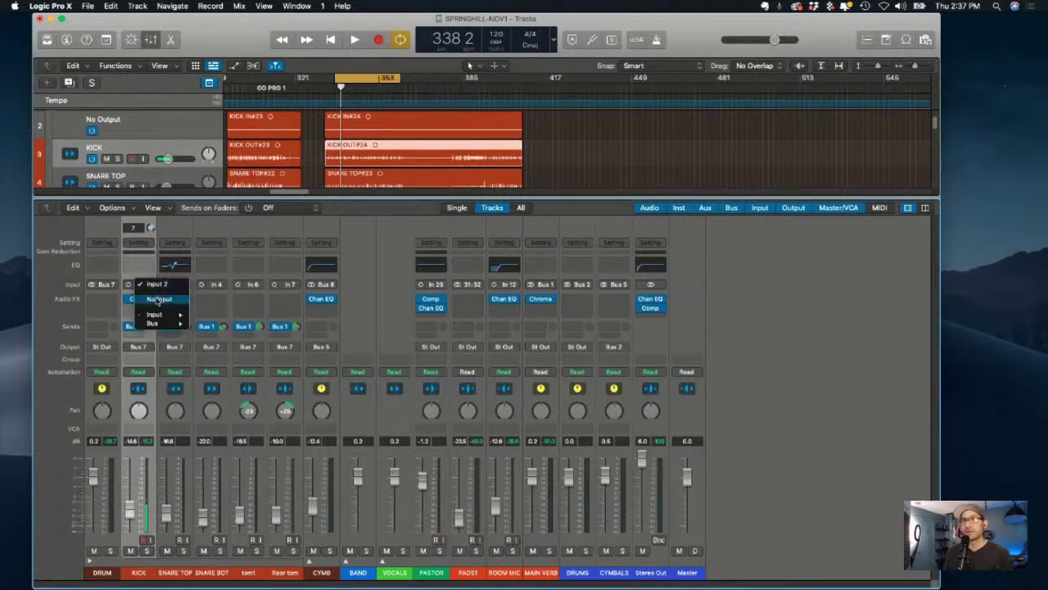
pyautogui.click(172, 313)
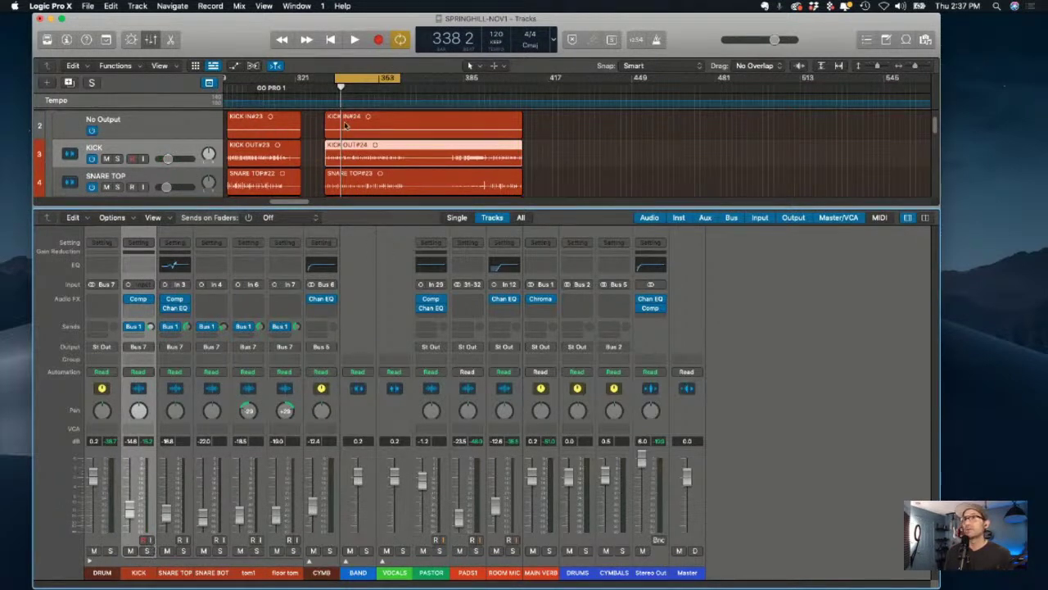
# Solo KICK briefly during playback from bar 339, then expand VOCALS and adjust HHELD1's Bus 1 send.
pyautogui.moveTo(341, 87); pyautogui.dragTo(343, 87)
pyautogui.press('space')
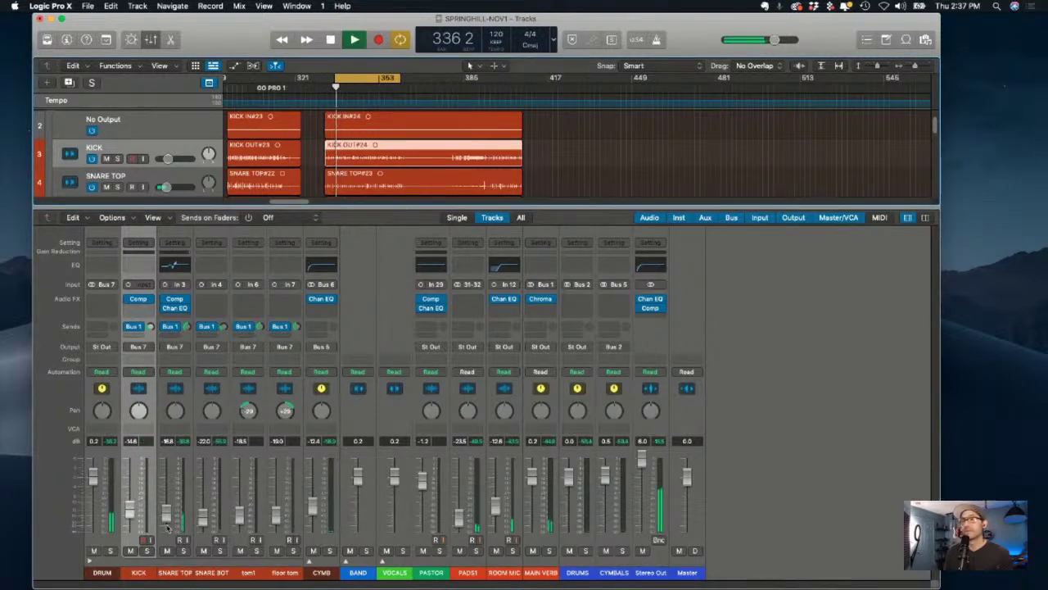
pyautogui.click(146, 550)
pyautogui.click(147, 550)
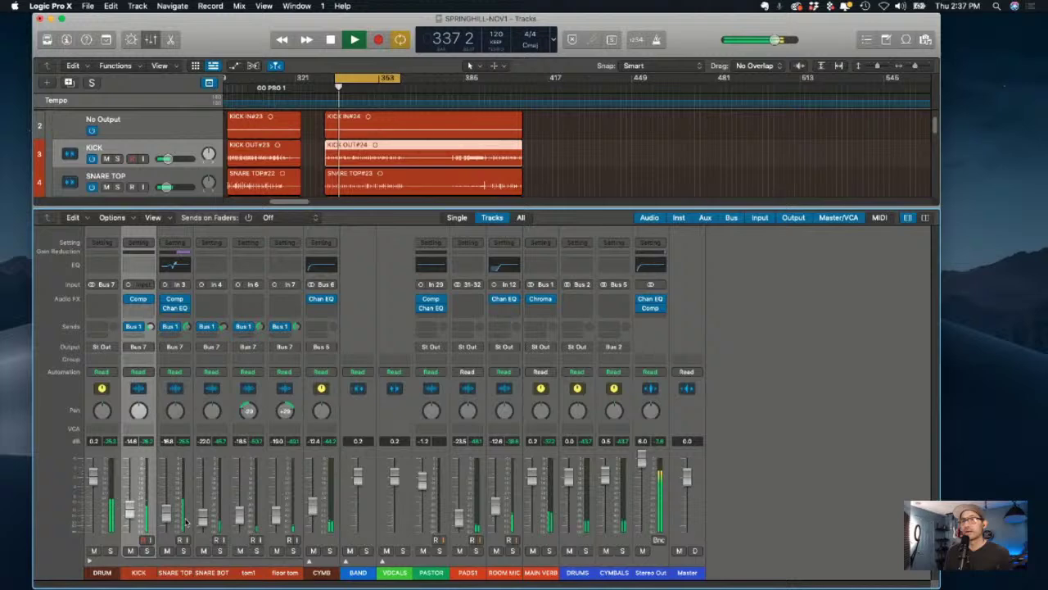
pyautogui.press('space')
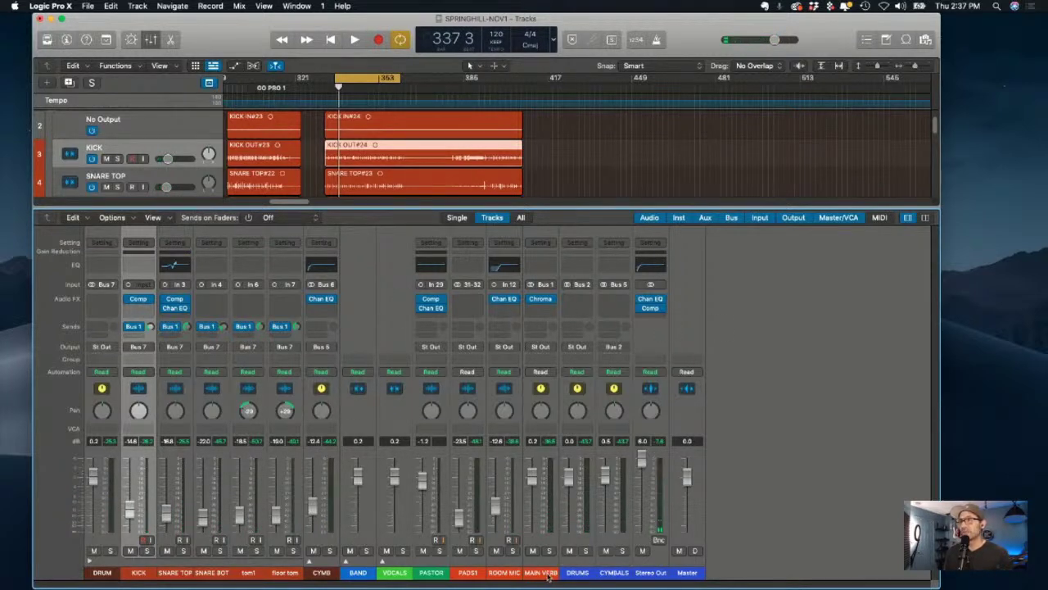
pyautogui.click(382, 562)
pyautogui.moveTo(443, 327); pyautogui.dragTo(443, 344)
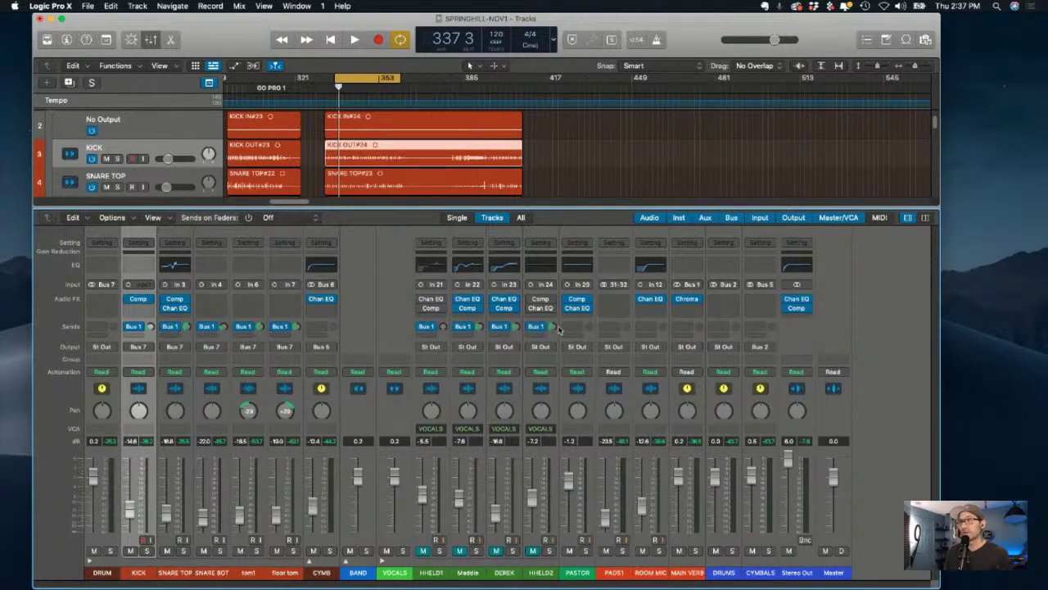
# Collapse DRUM, then solo ROOM MIC and then MAIN VERB during playback.
pyautogui.click(90, 562)
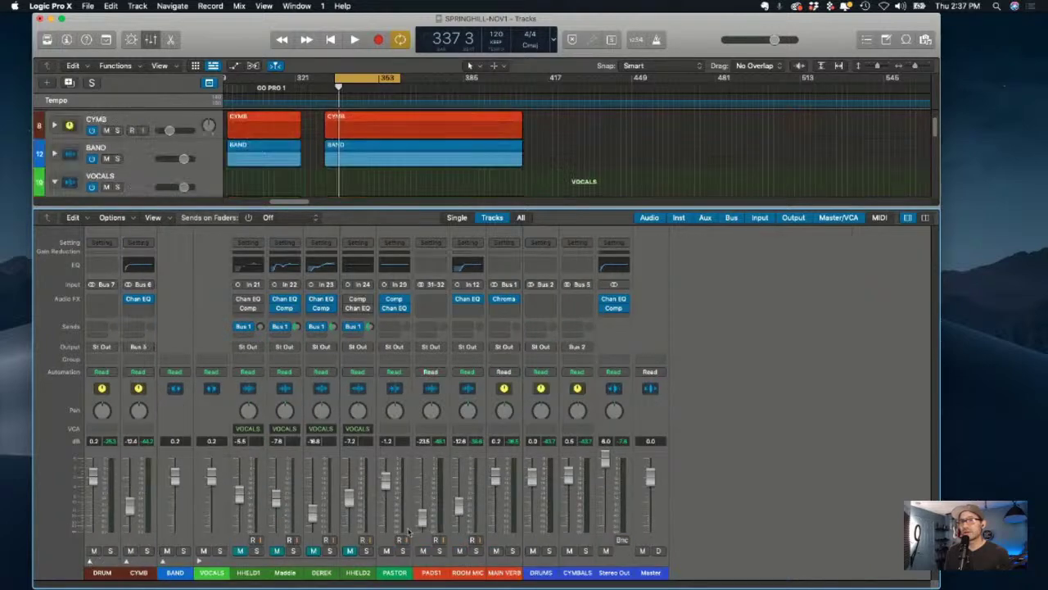
pyautogui.click(478, 572)
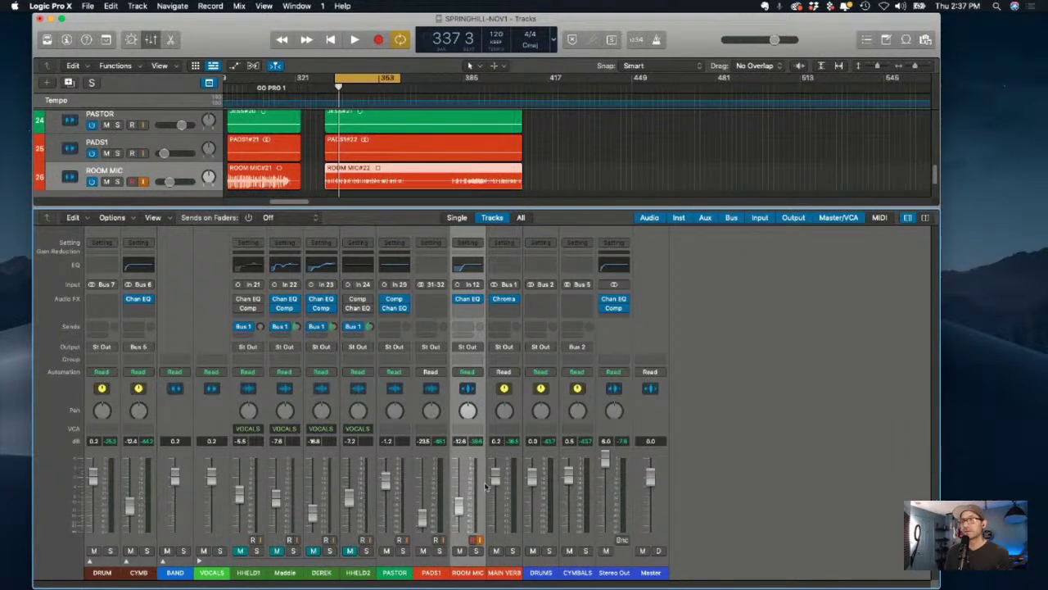
pyautogui.click(475, 551)
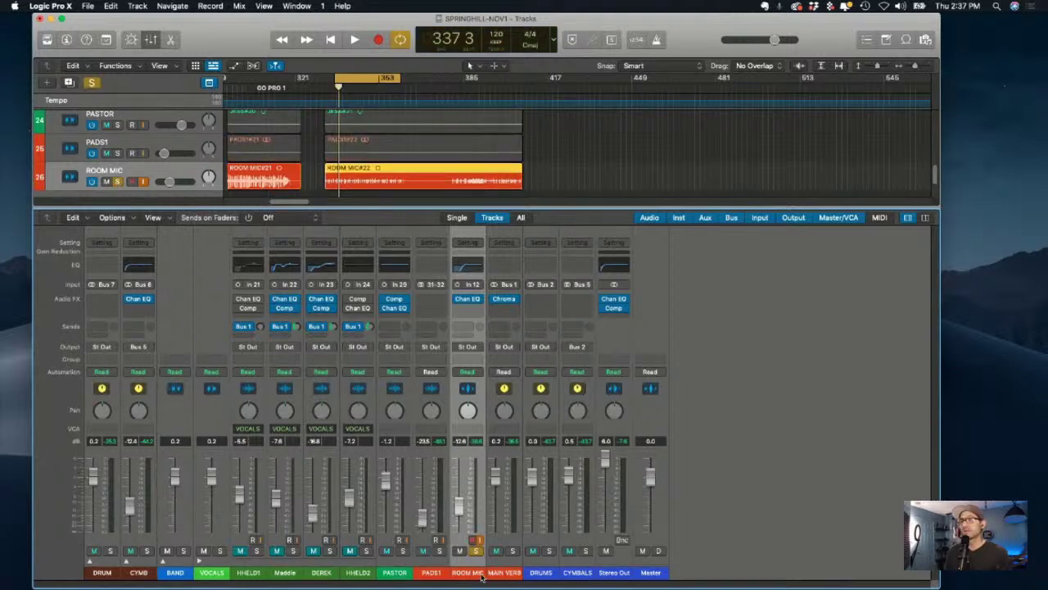
pyautogui.press('space')
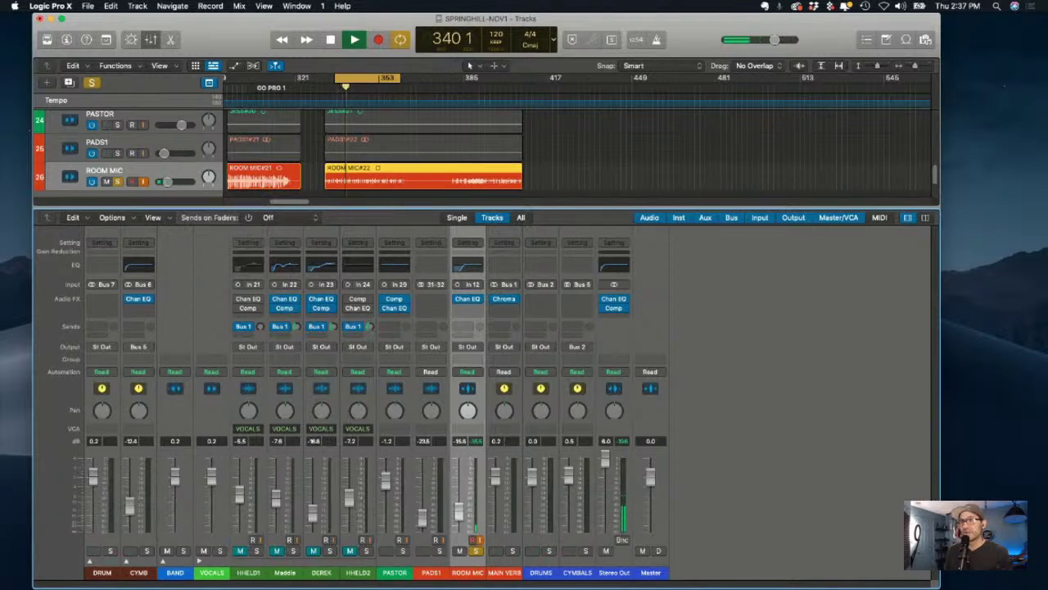
pyautogui.click(476, 550)
pyautogui.click(511, 550)
pyautogui.press('space')
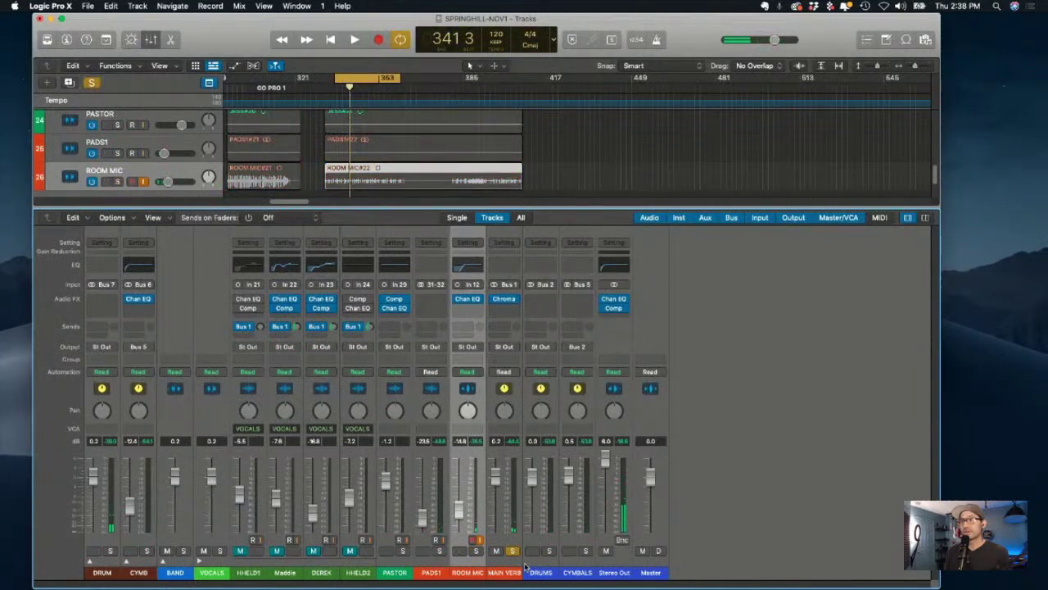
pyautogui.press('space')
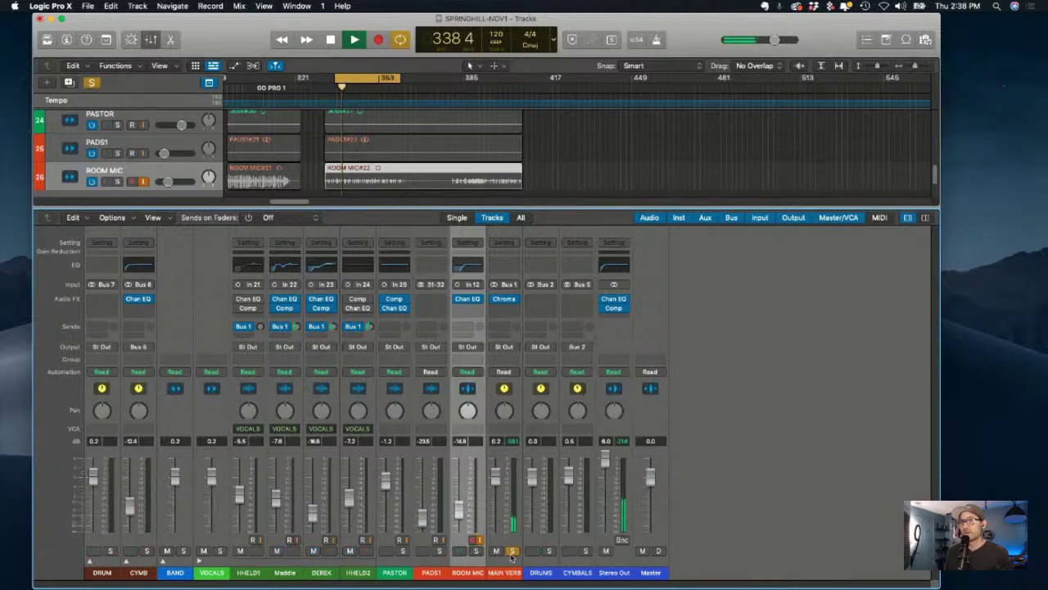
# Expand the CYMB folder, stop playback, clear the MAIN VERB solo, and expand DRUM.
pyautogui.click(92, 561)
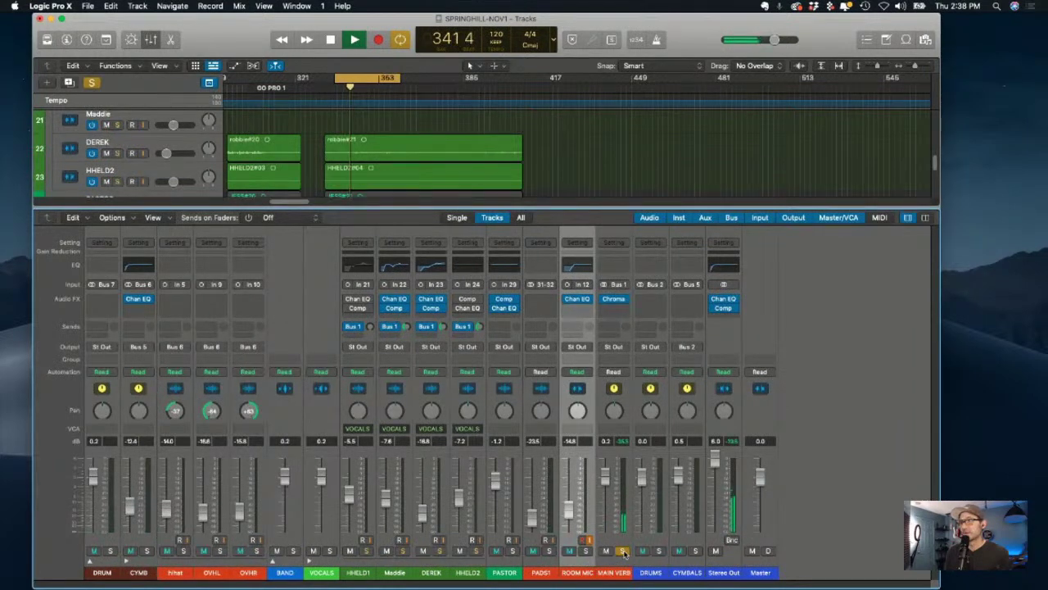
pyautogui.press('space')
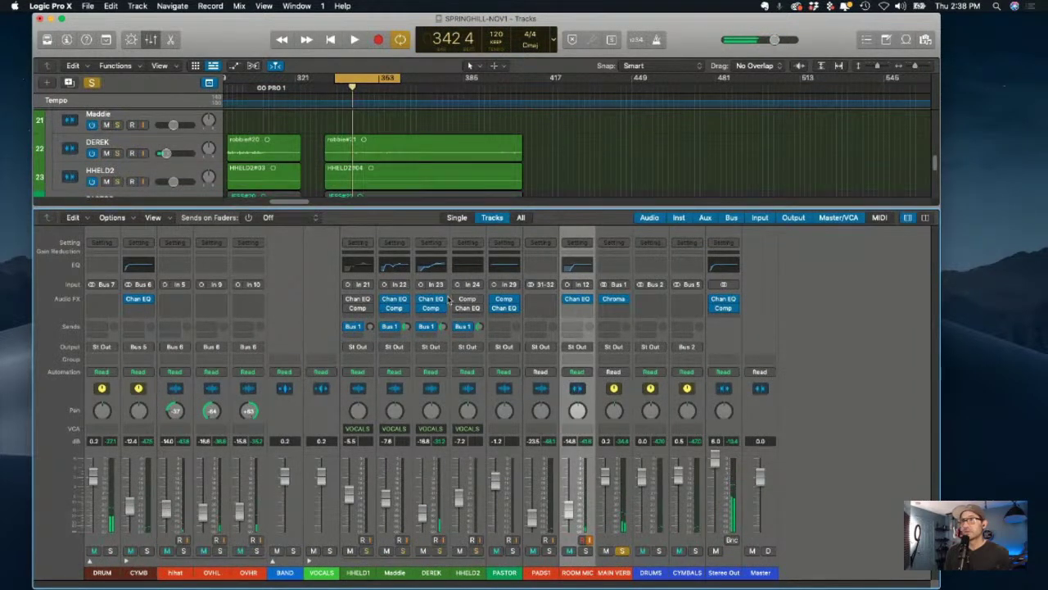
pyautogui.click(622, 550)
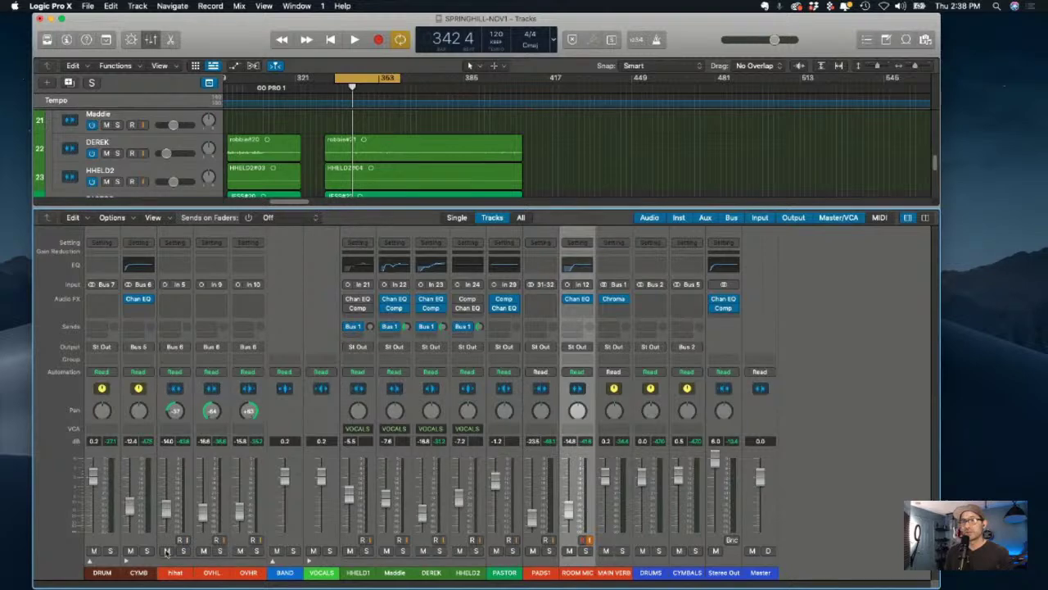
pyautogui.click(90, 560)
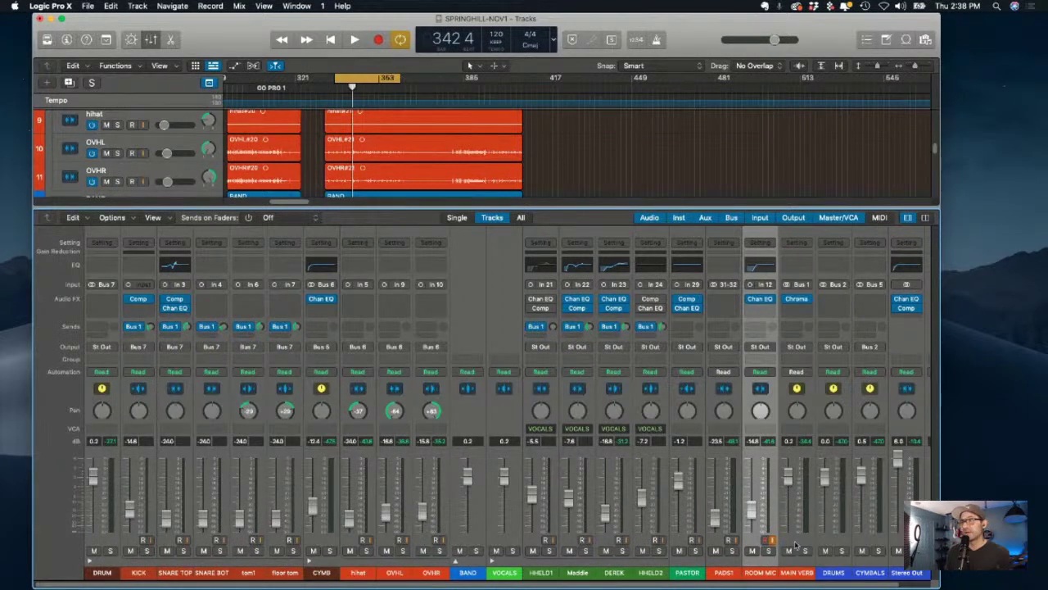
# Play the cycle, record-arm a channel, dismiss the no-input-source alert, and park the playhead at bar 417.
pyautogui.press('space')
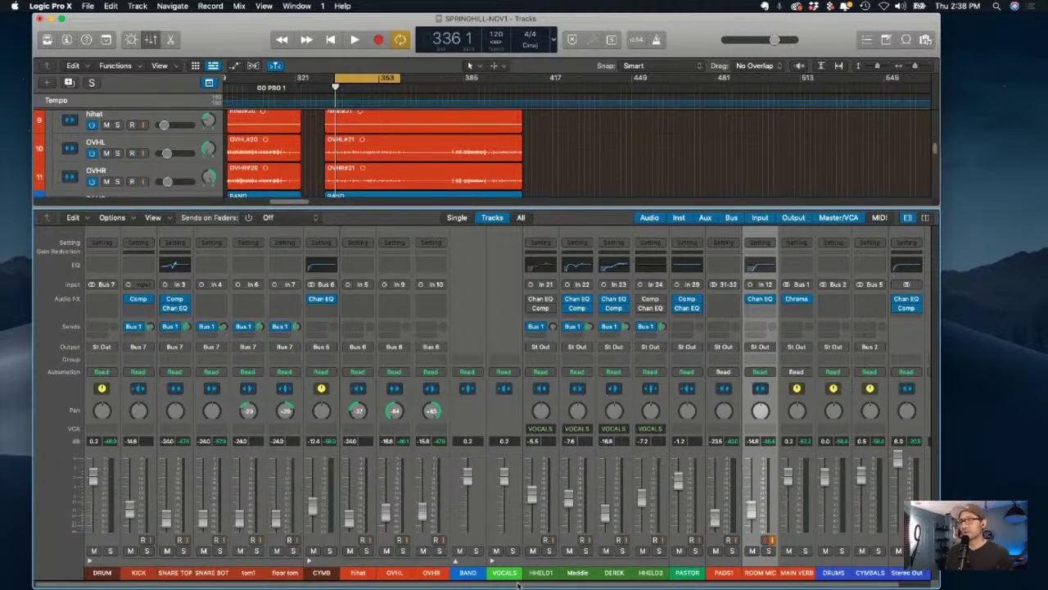
pyautogui.moveTo(518, 585); pyautogui.dragTo(709, 587)
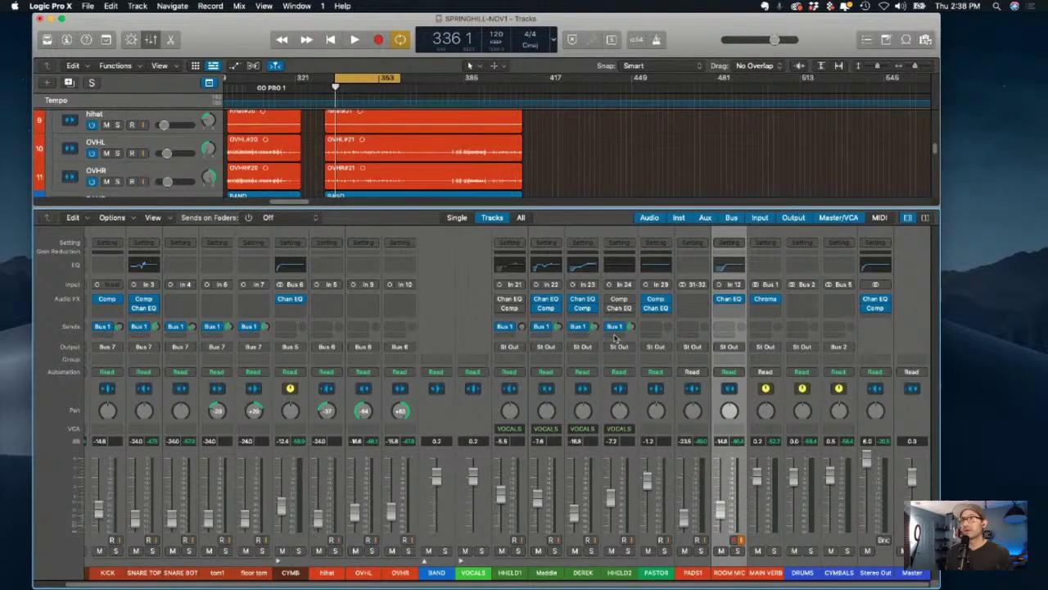
pyautogui.click(698, 540)
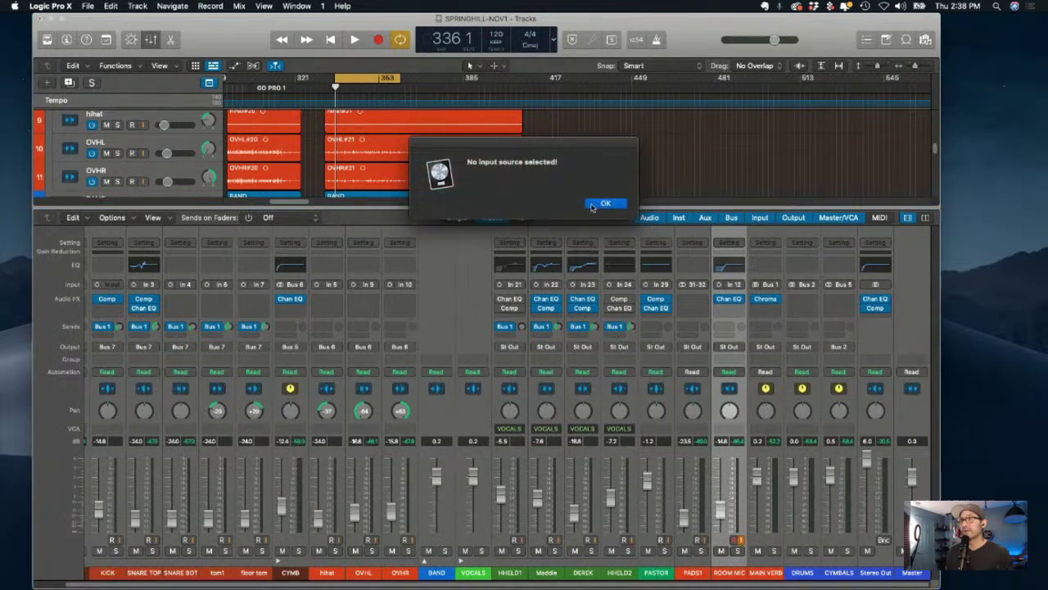
pyautogui.click(601, 206)
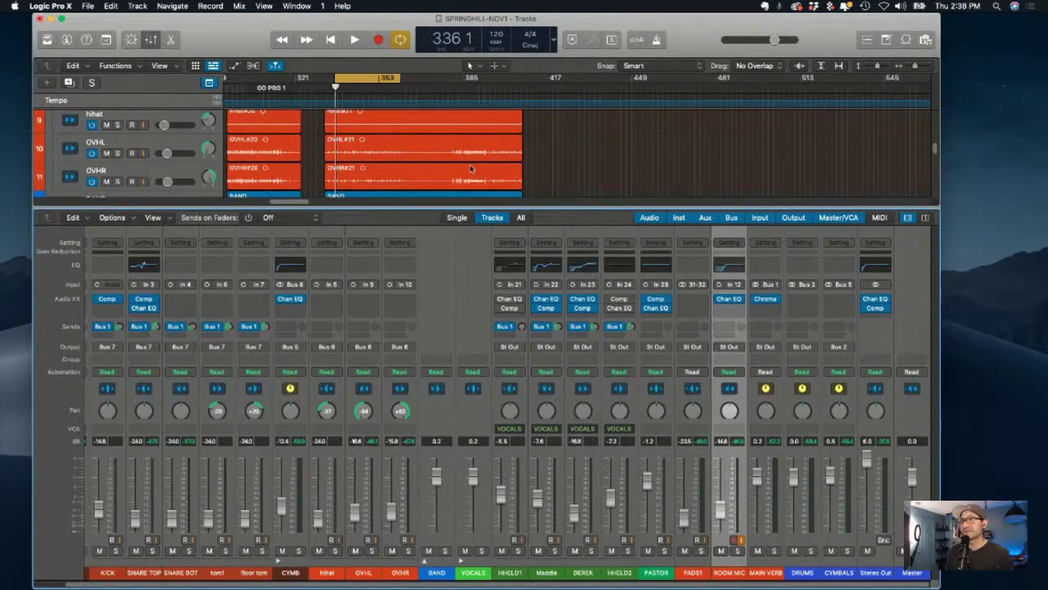
pyautogui.click(547, 87)
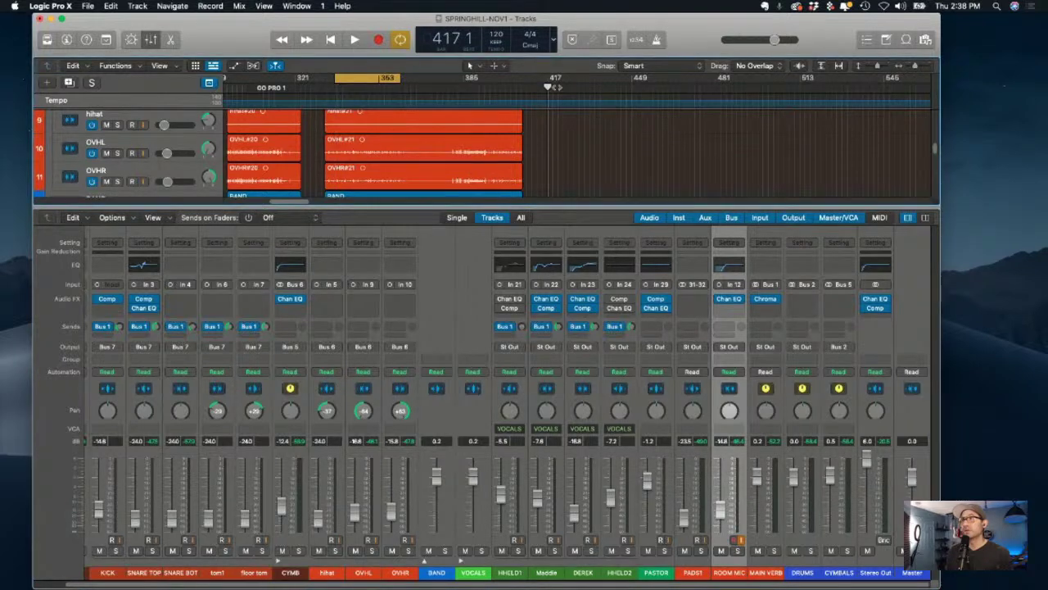
# With the mixer hidden, set the playhead to bar 422, play from the cycle start, then reopen the mixer.
pyautogui.press('x')
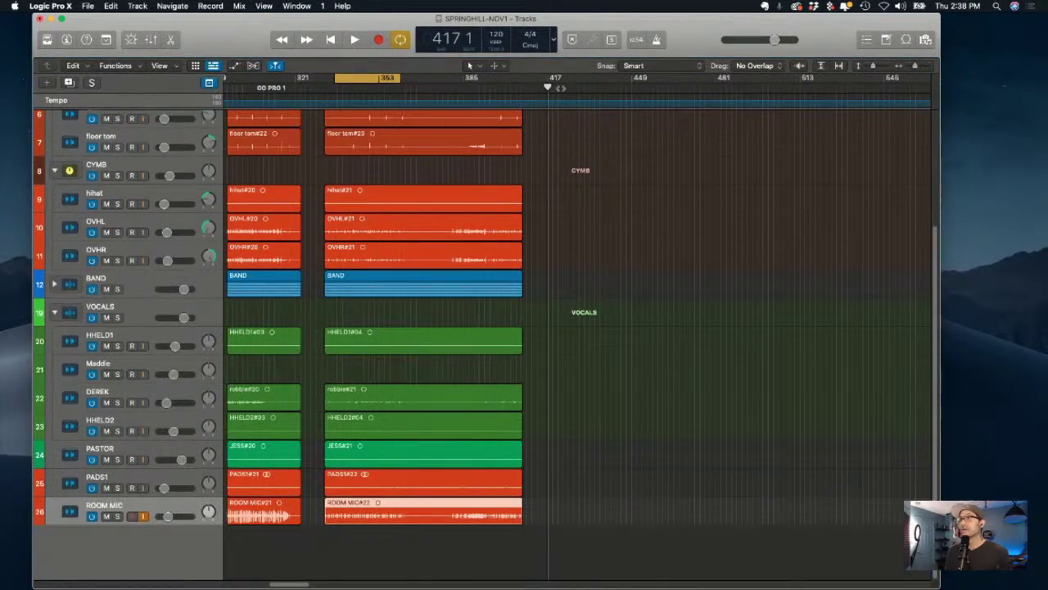
pyautogui.click(560, 87)
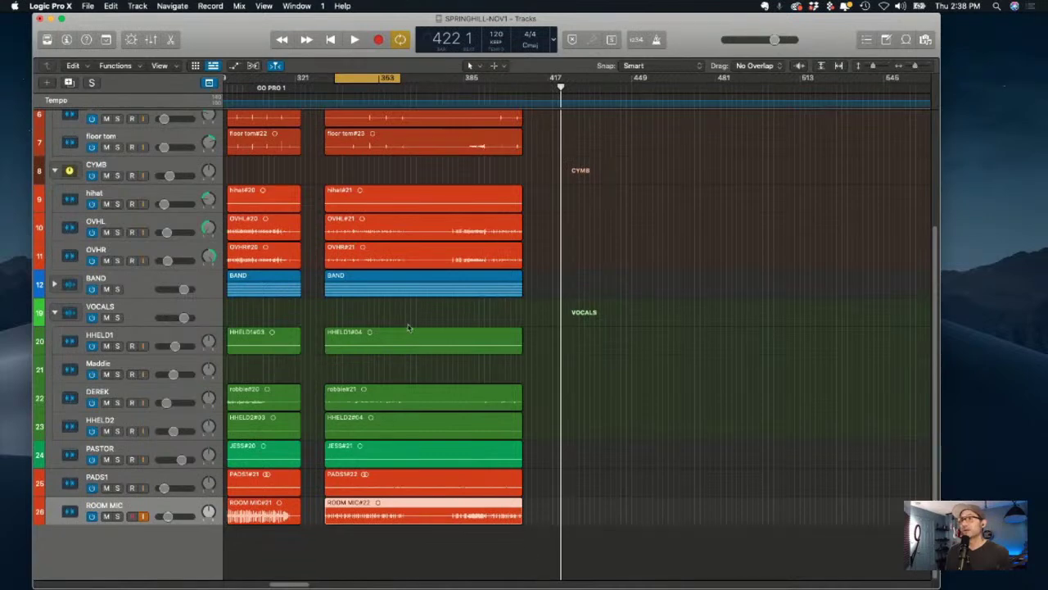
pyautogui.press('space')
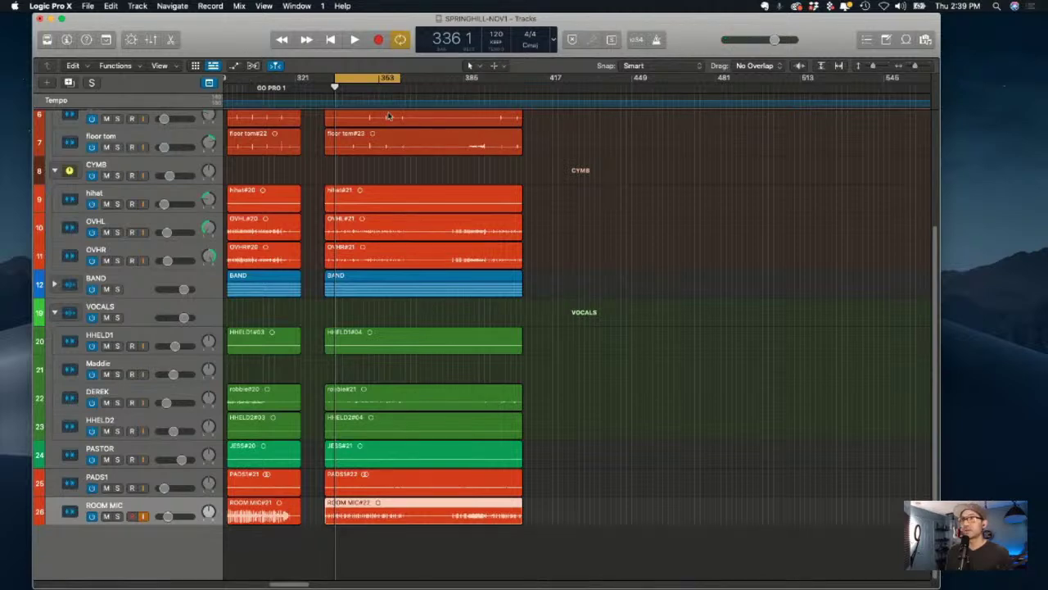
pyautogui.press('x')
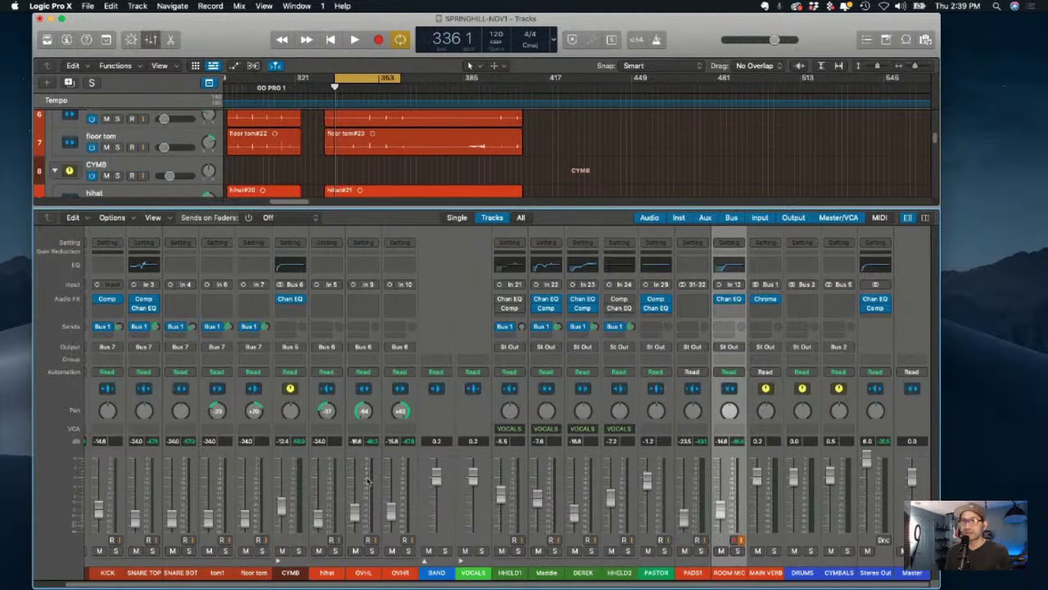
# Lower the ROOM MIC and third vocal mic faders slightly, toggling the DRUM and VOCALS folders, then play.
pyautogui.moveTo(400, 586); pyautogui.dragTo(236, 579)
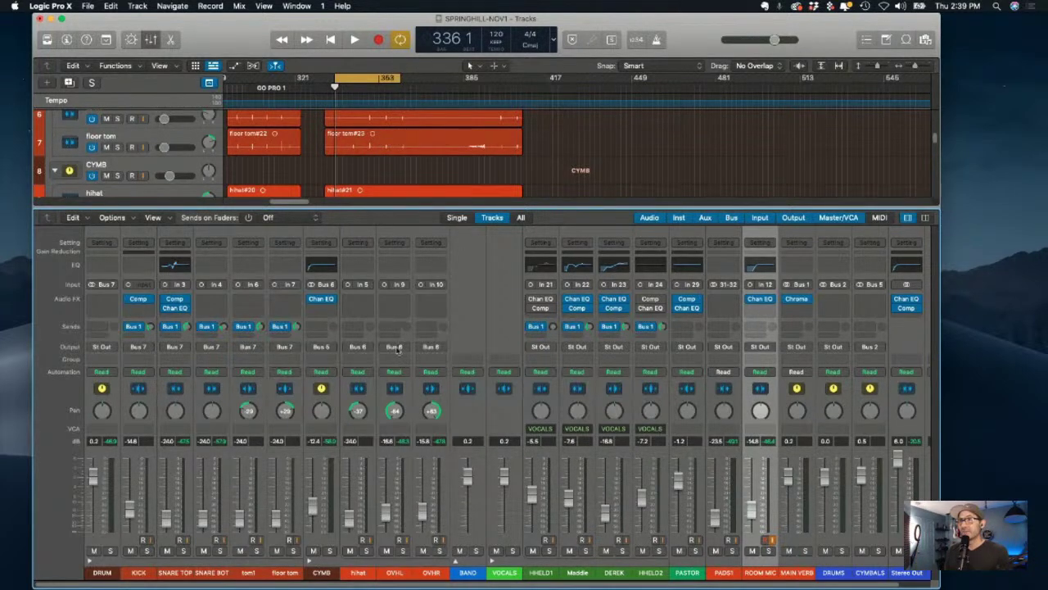
pyautogui.click(89, 561)
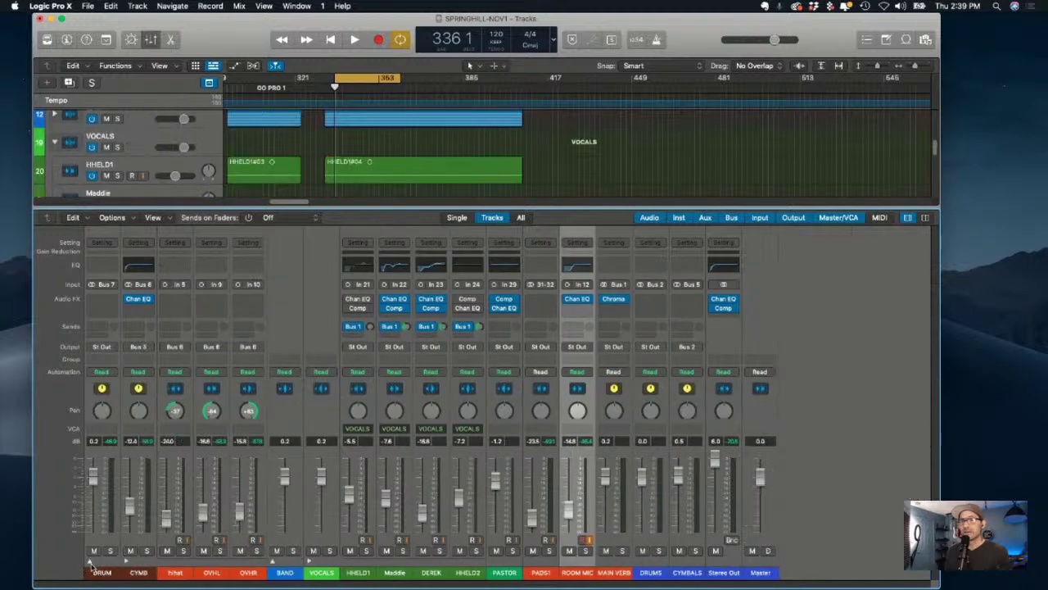
pyautogui.click(122, 567)
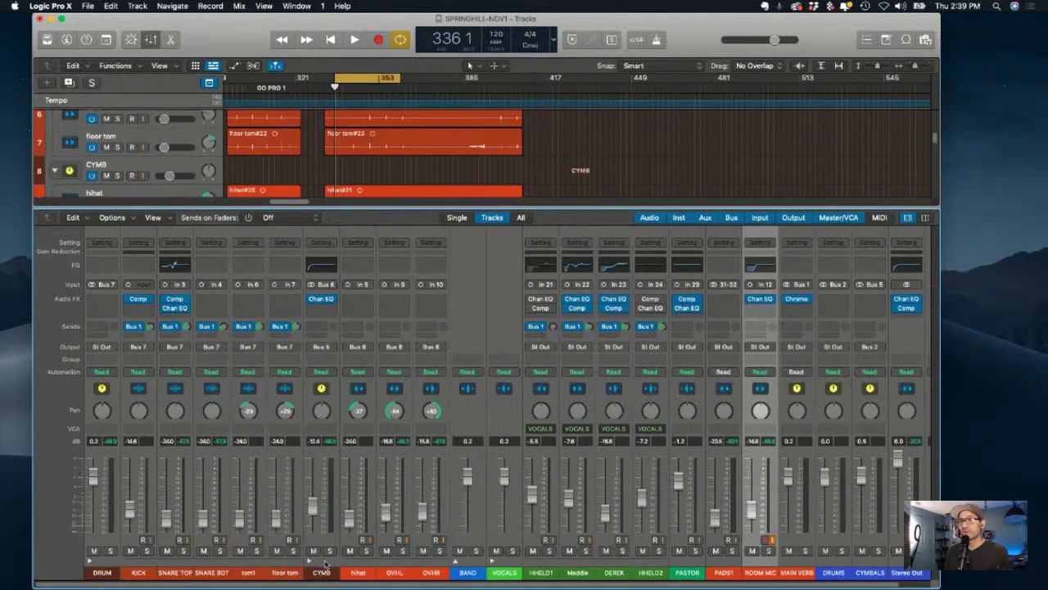
pyautogui.click(492, 562)
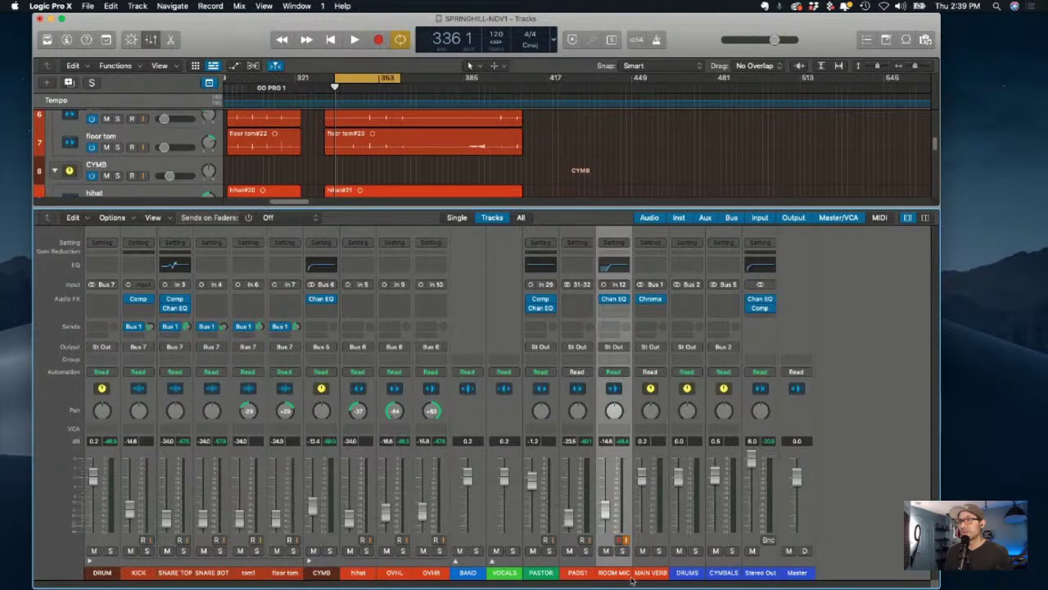
pyautogui.moveTo(606, 513); pyautogui.dragTo(604, 516)
pyautogui.click(491, 562)
pyautogui.moveTo(608, 520); pyautogui.dragTo(608, 529)
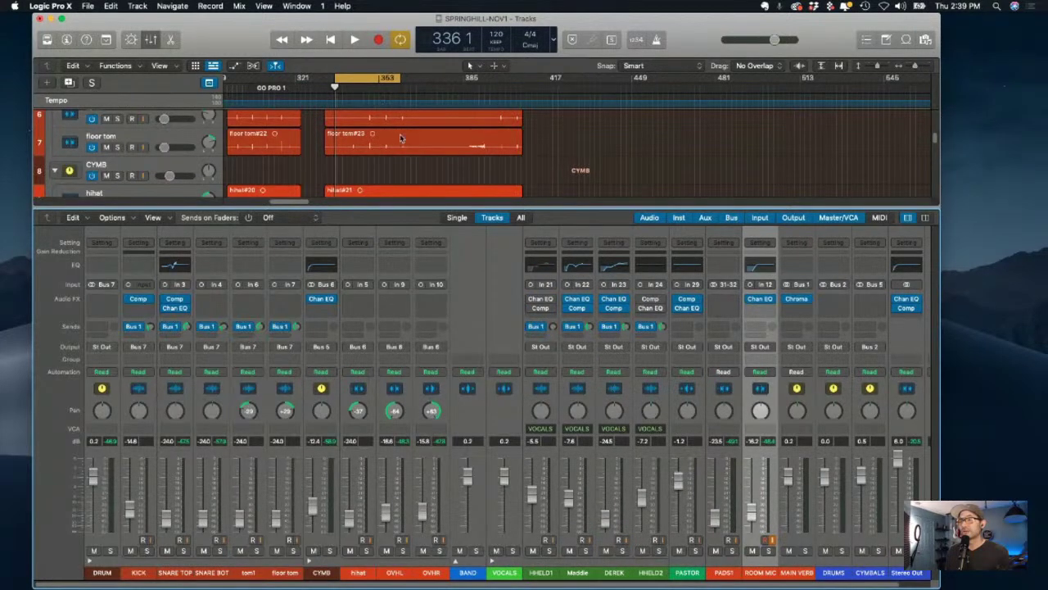
pyautogui.press('space')
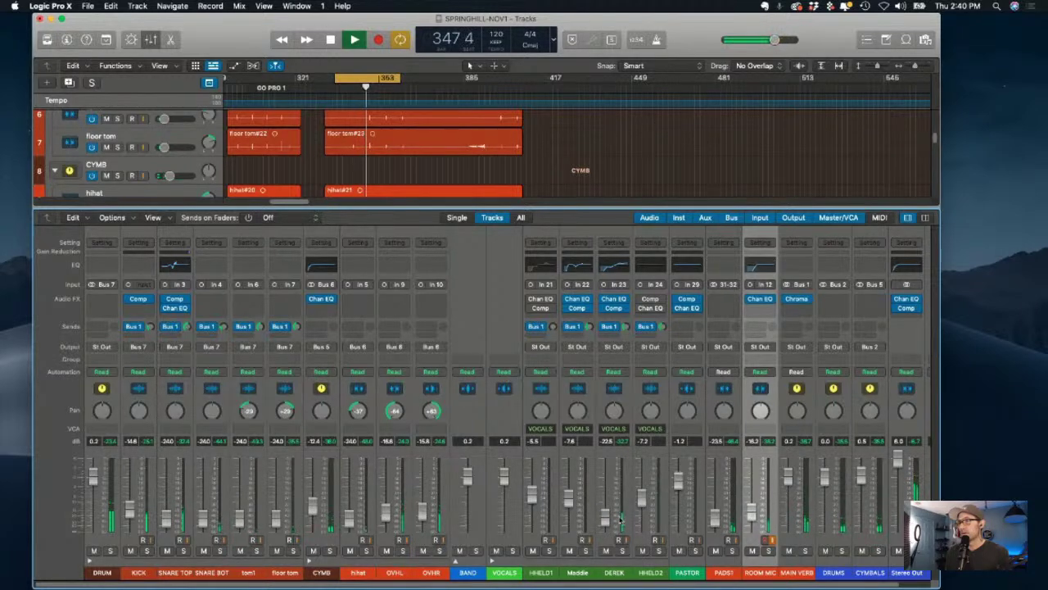
# Stop playback at bar 348 and scroll down the track list.
pyautogui.press('space')
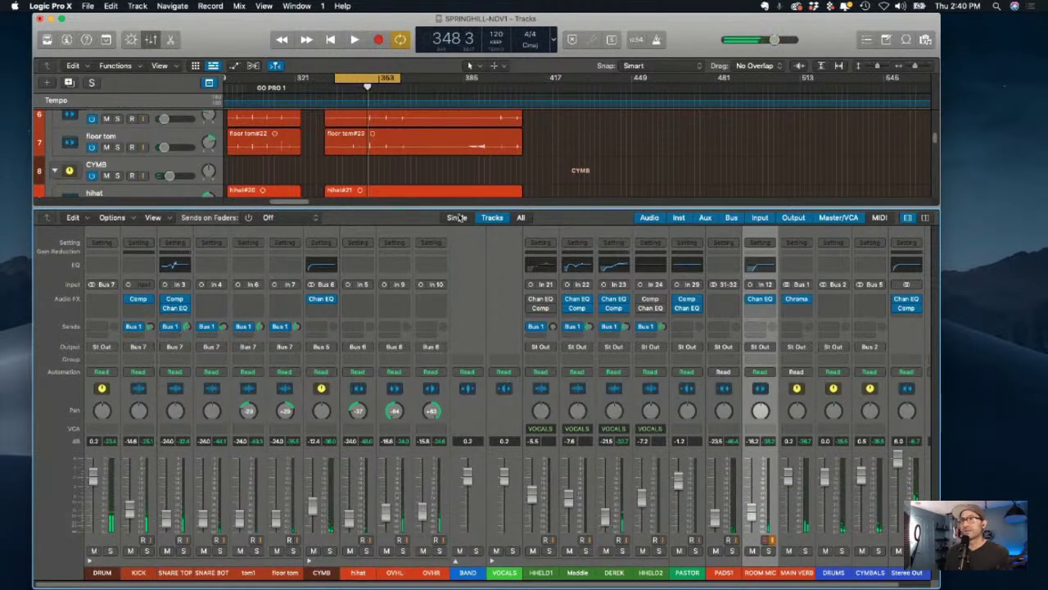
pyautogui.scroll(-1, 396, 194)
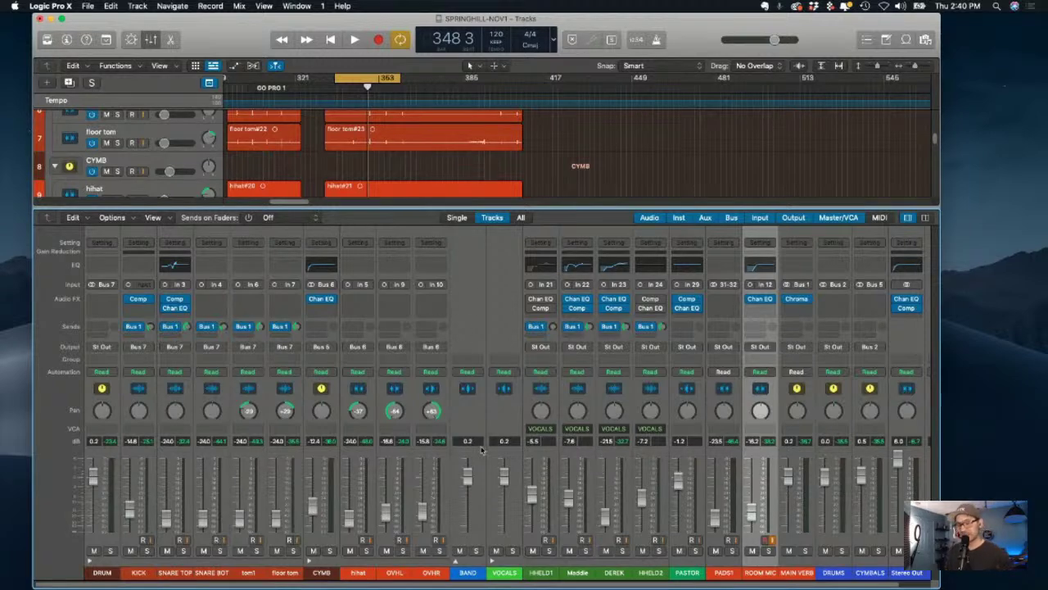
# Hide the mixer and briefly play from the song start.
pyautogui.press('x')
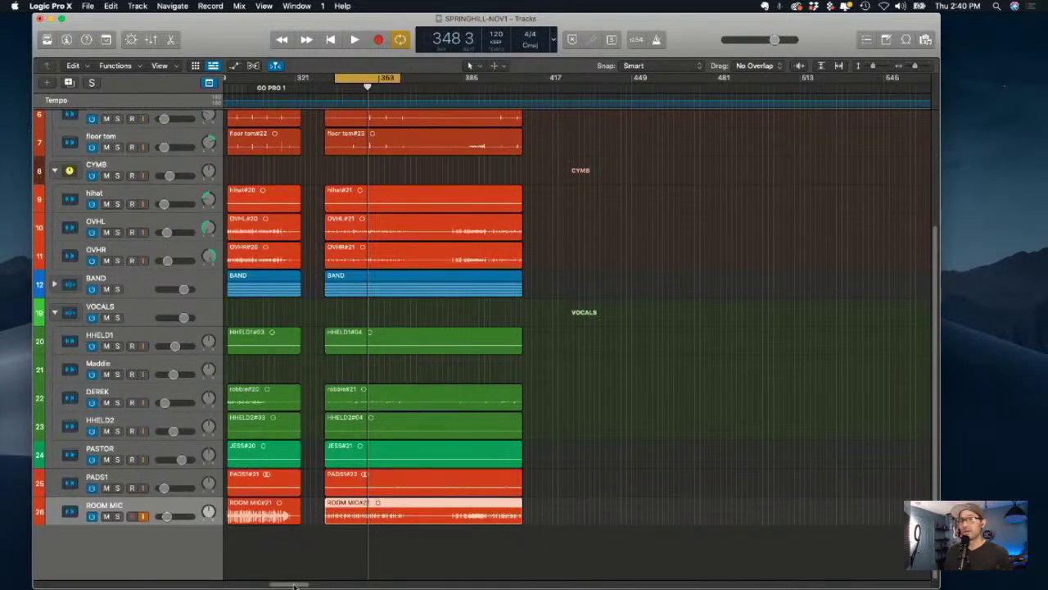
pyautogui.moveTo(294, 584); pyautogui.dragTo(226, 583)
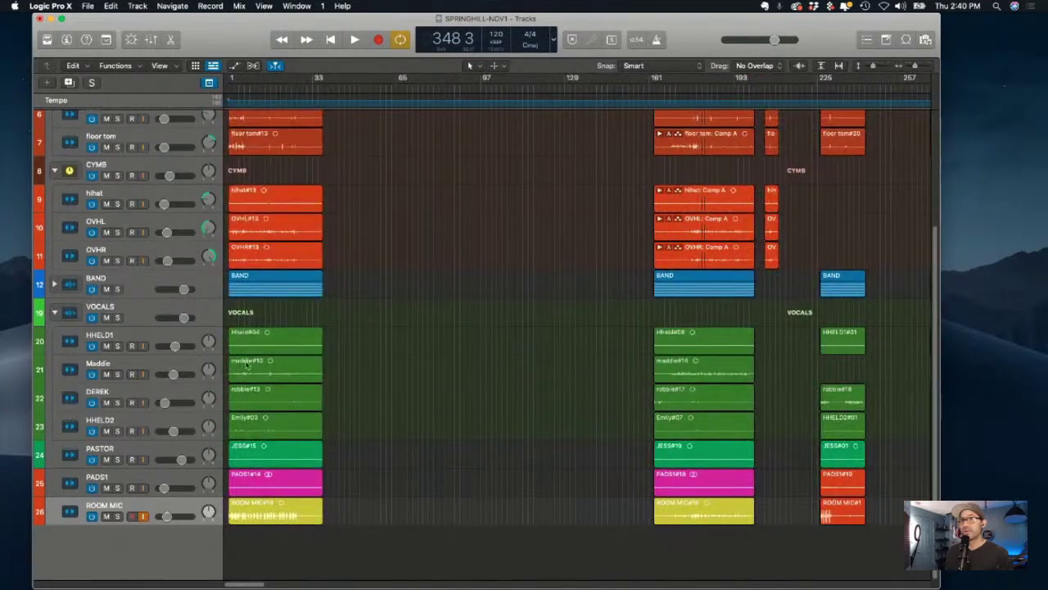
pyautogui.click(236, 85)
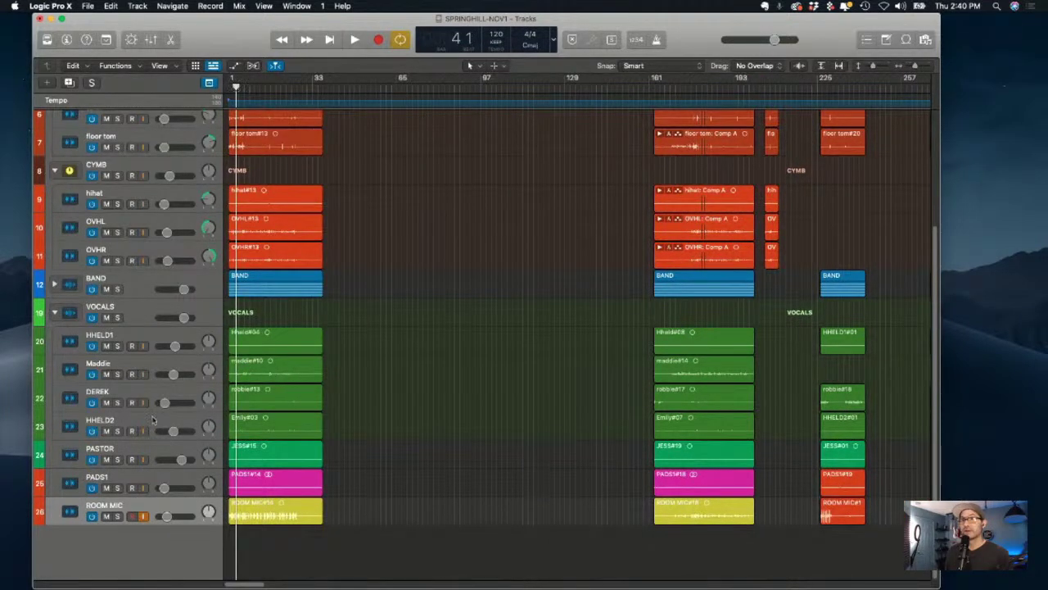
pyautogui.press('space')
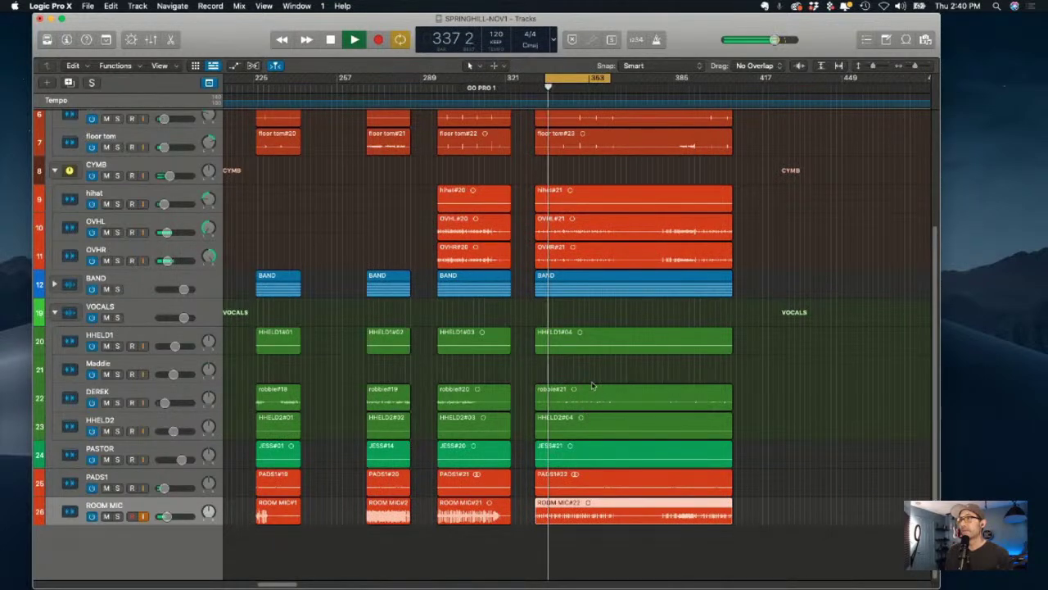
pyautogui.press('space')
# Set a cycle over bars 5 to 27 and jump the playhead to its start.
pyautogui.moveTo(281, 585); pyautogui.dragTo(248, 585)
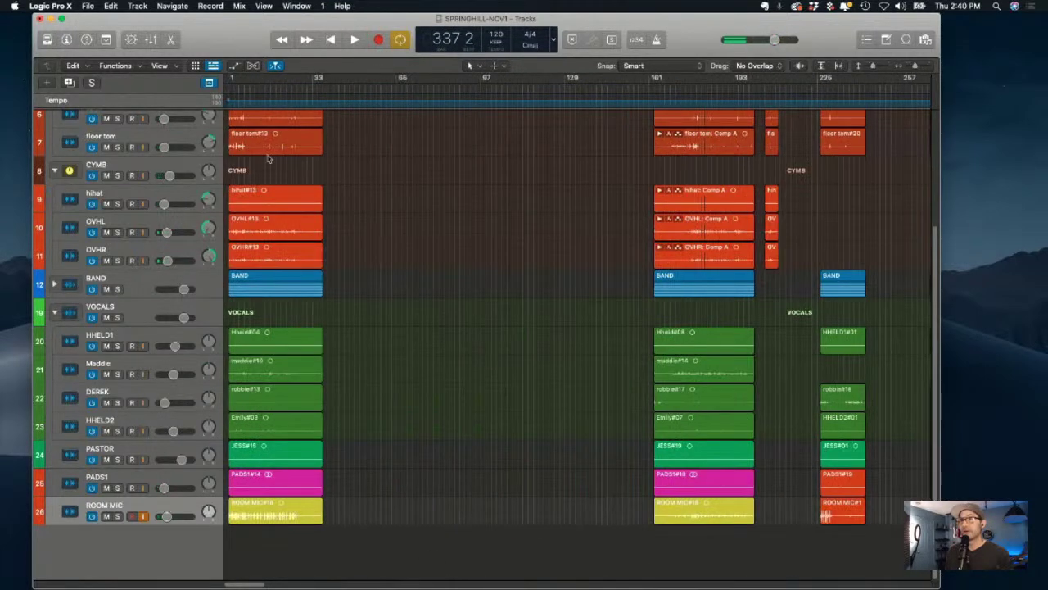
pyautogui.click(277, 87)
pyautogui.moveTo(277, 87); pyautogui.dragTo(300, 87)
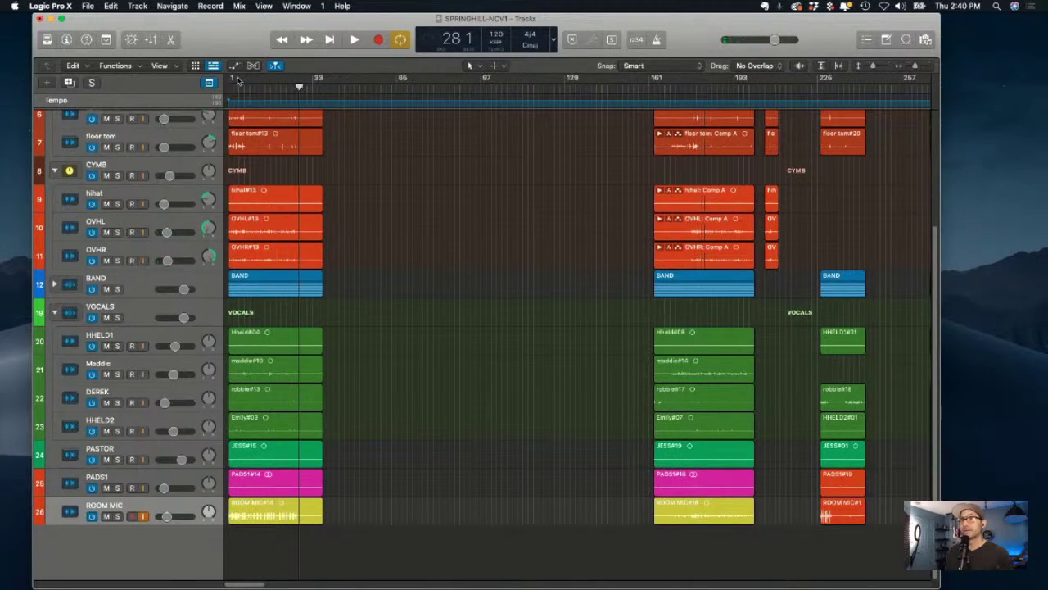
pyautogui.moveTo(238, 79); pyautogui.dragTo(299, 79)
pyautogui.press('Return')
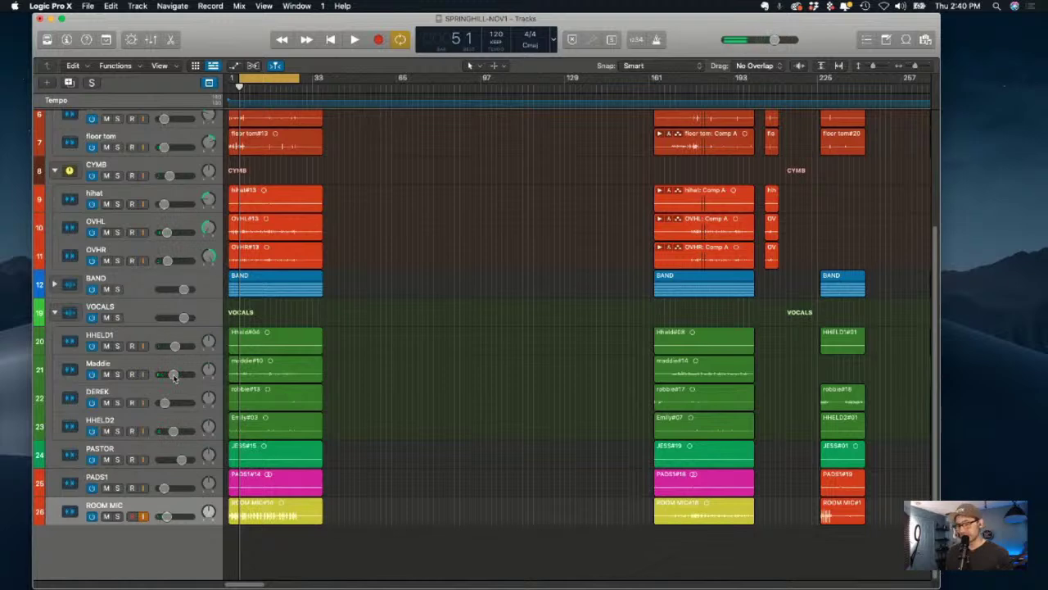
# Lower the Maddie vocal fader to about -17.4 dB and audition the opening.
pyautogui.press('x')
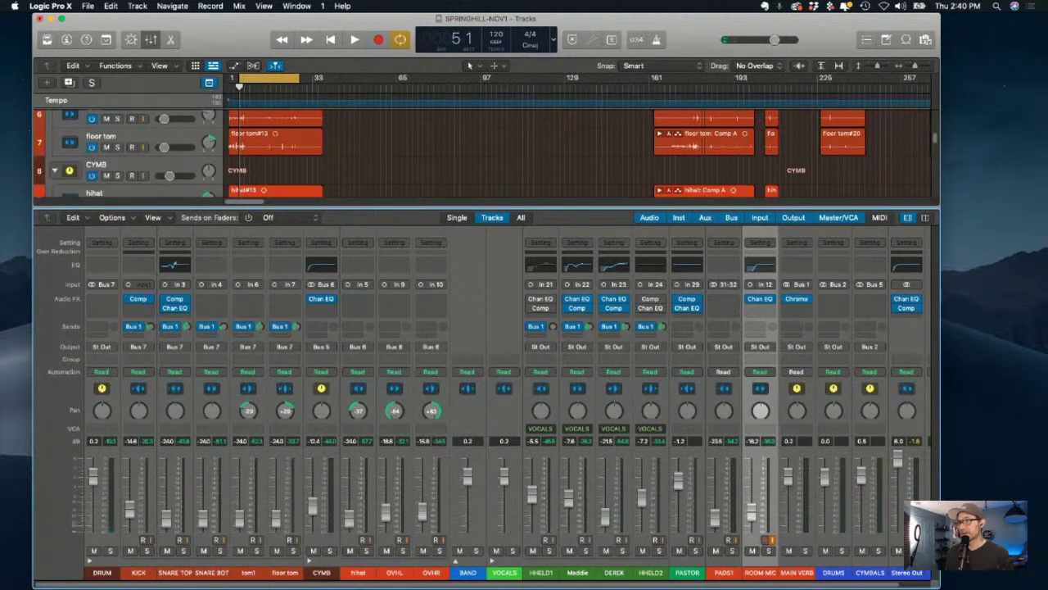
pyautogui.moveTo(568, 496); pyautogui.dragTo(568, 524)
pyautogui.press('space')
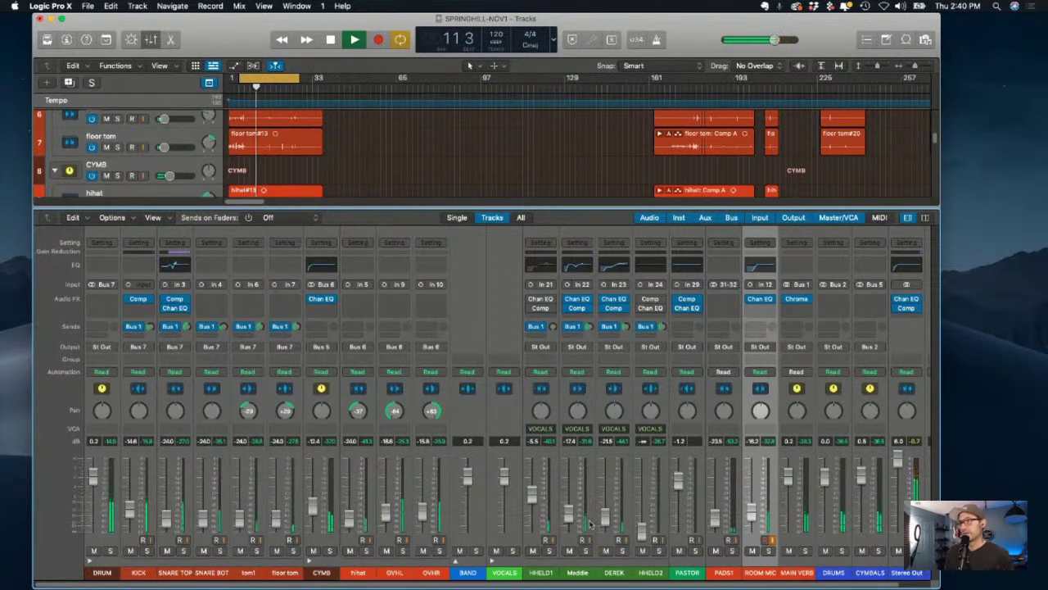
pyautogui.press('space')
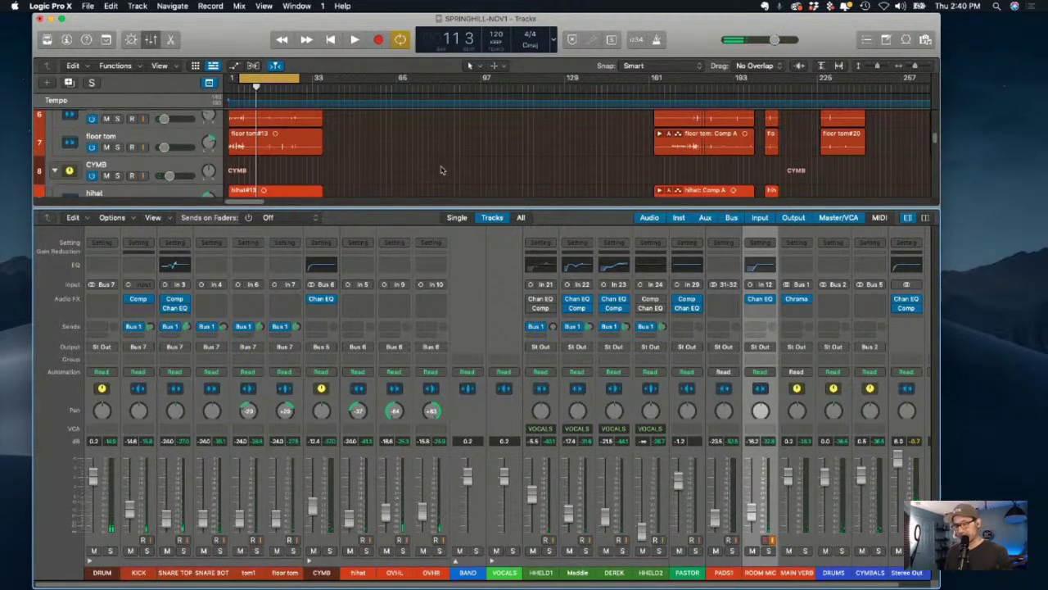
# With the mixer hidden, loop bars 161 to 183 and play it briefly.
pyautogui.press('x')
pyautogui.click(665, 87)
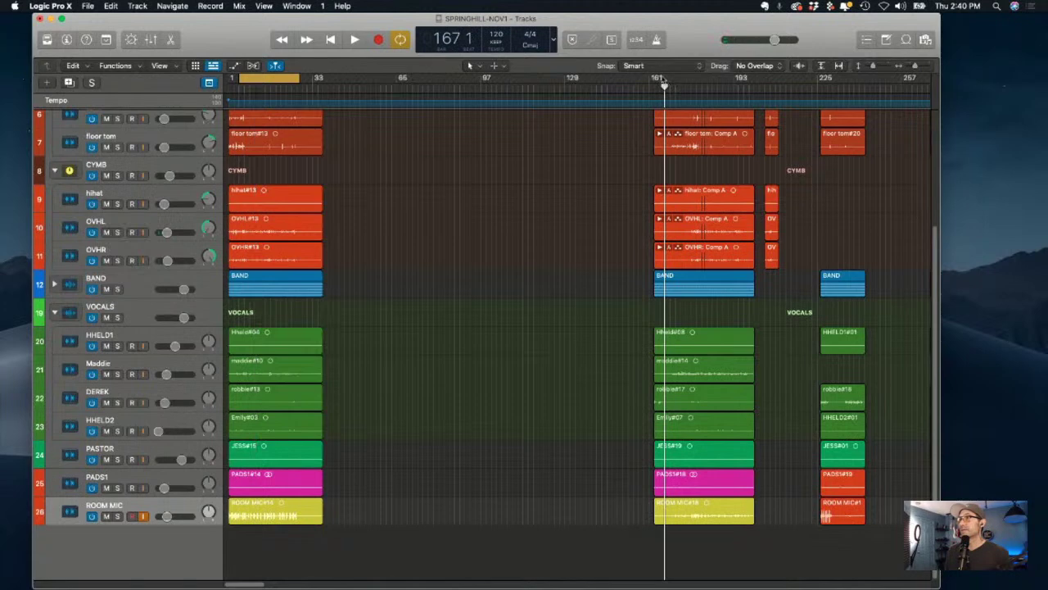
pyautogui.moveTo(665, 78); pyautogui.dragTo(724, 79)
pyautogui.press('space')
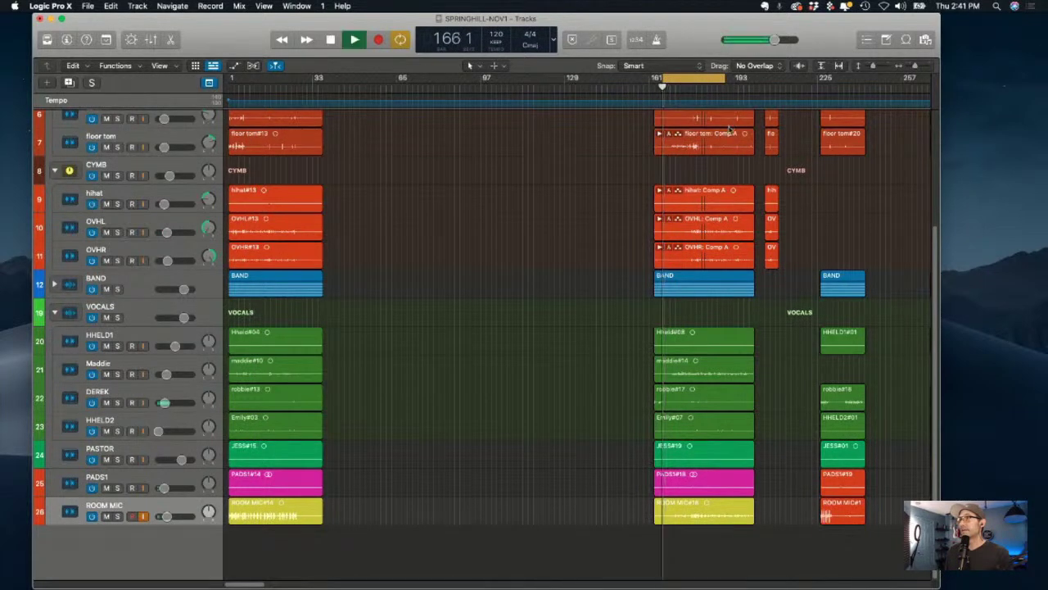
pyautogui.press('space')
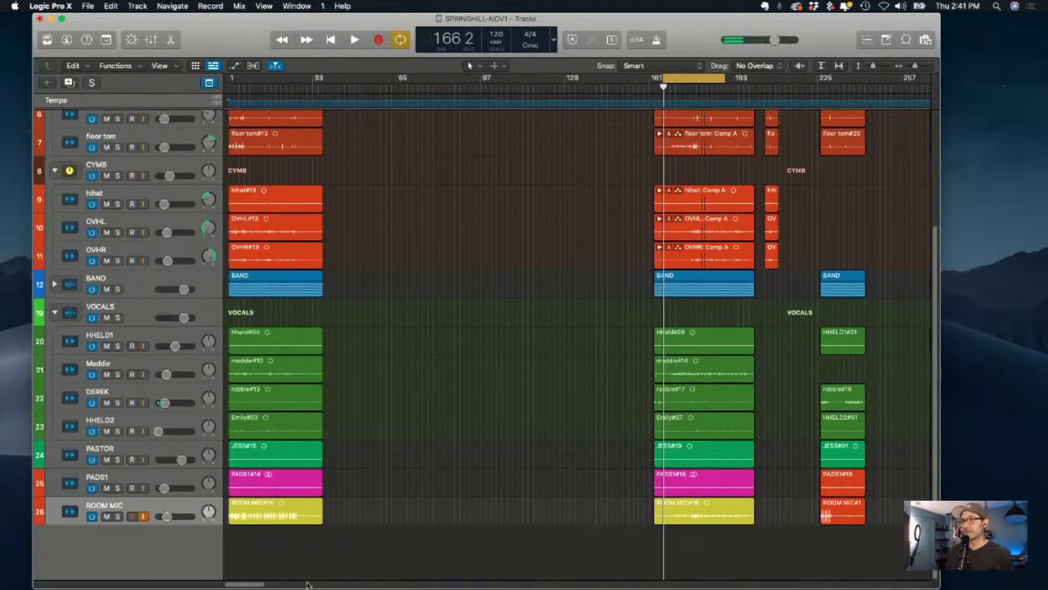
# Set the cycle to about bars 334–362 and start looped playback.
pyautogui.moveTo(264, 580); pyautogui.dragTo(304, 580)
pyautogui.click(416, 87)
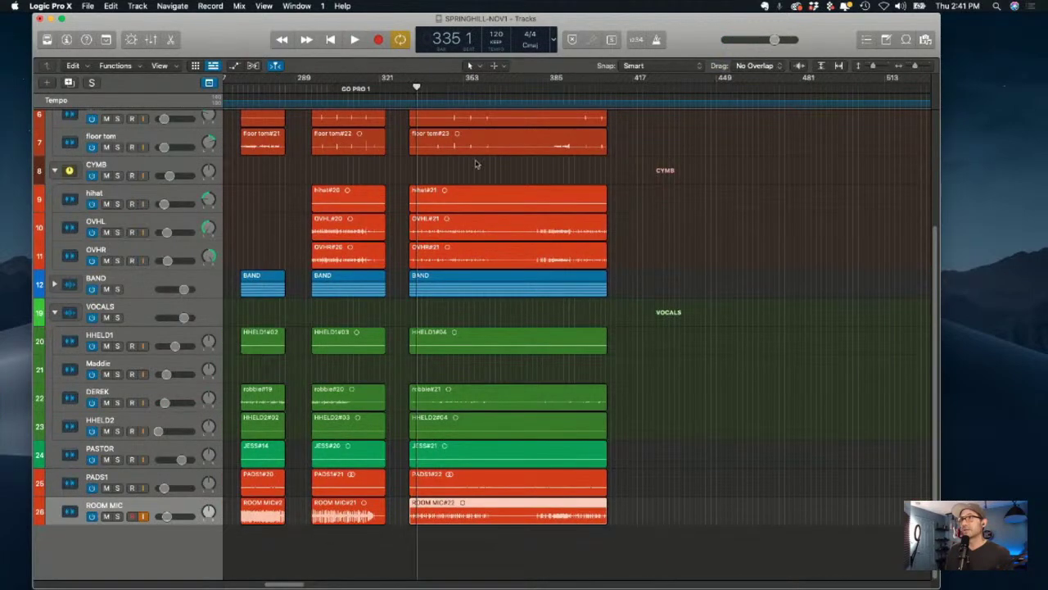
pyautogui.moveTo(416, 83); pyautogui.dragTo(487, 80)
pyautogui.scroll(5, 438, 129)
pyautogui.moveTo(417, 80); pyautogui.dragTo(416, 82)
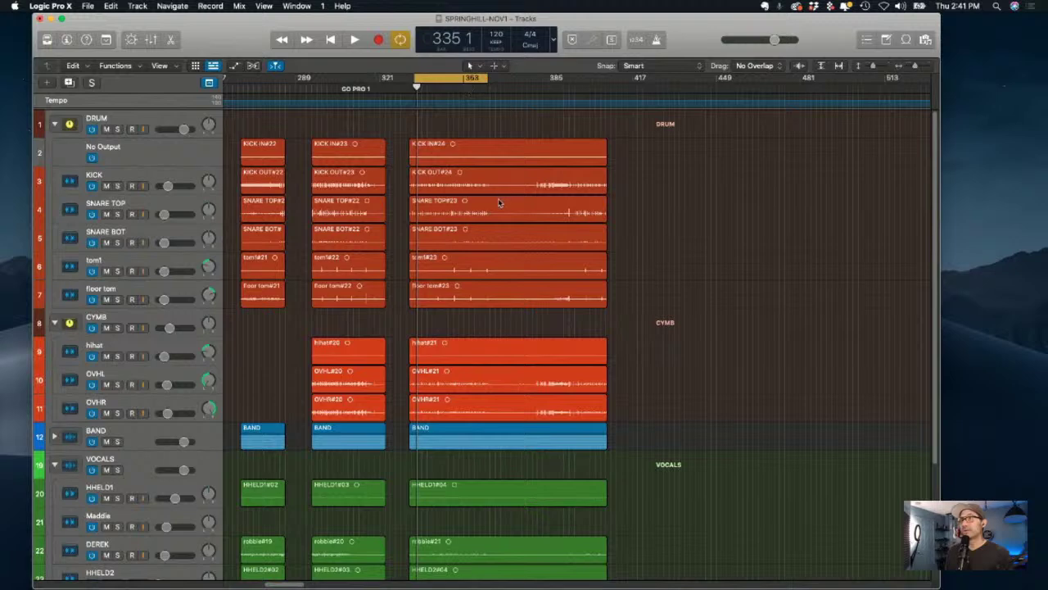
pyautogui.press('space')
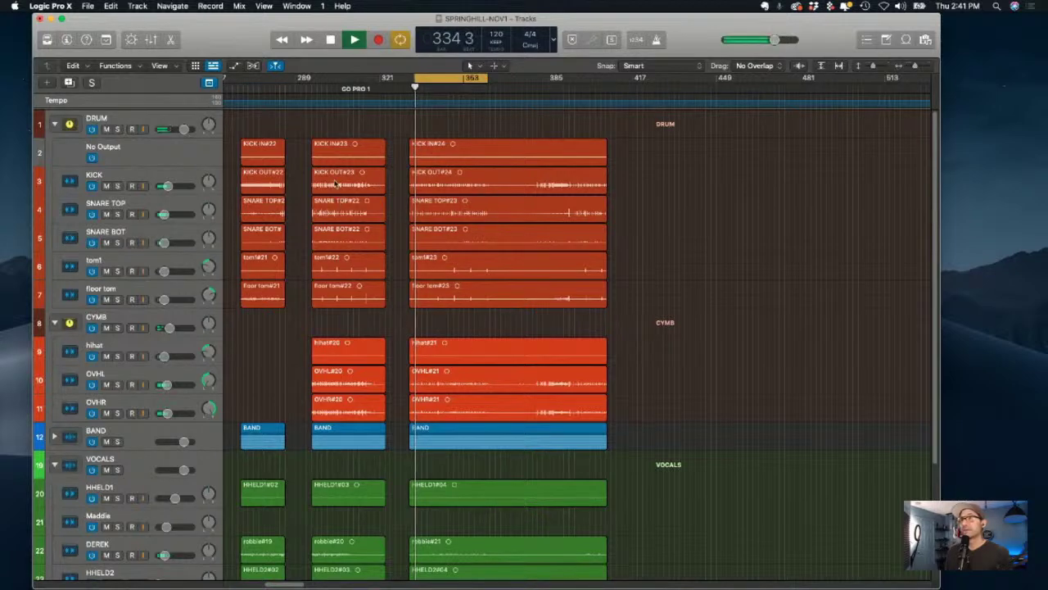
# Show the mixer and replay the cycle from bar 334, returning to the loop start.
pyautogui.click(150, 39)
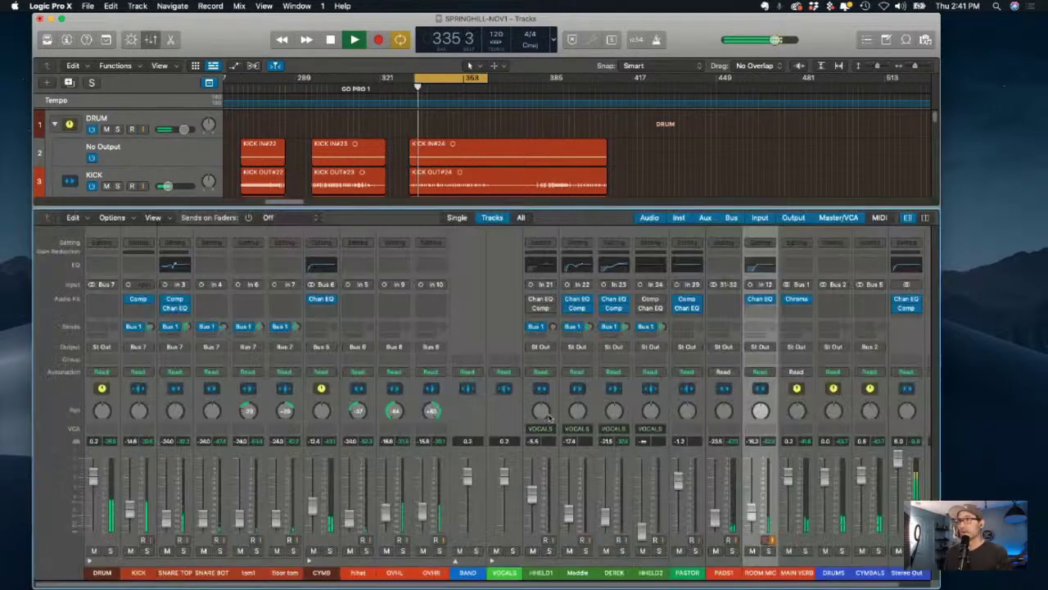
pyautogui.press('space')
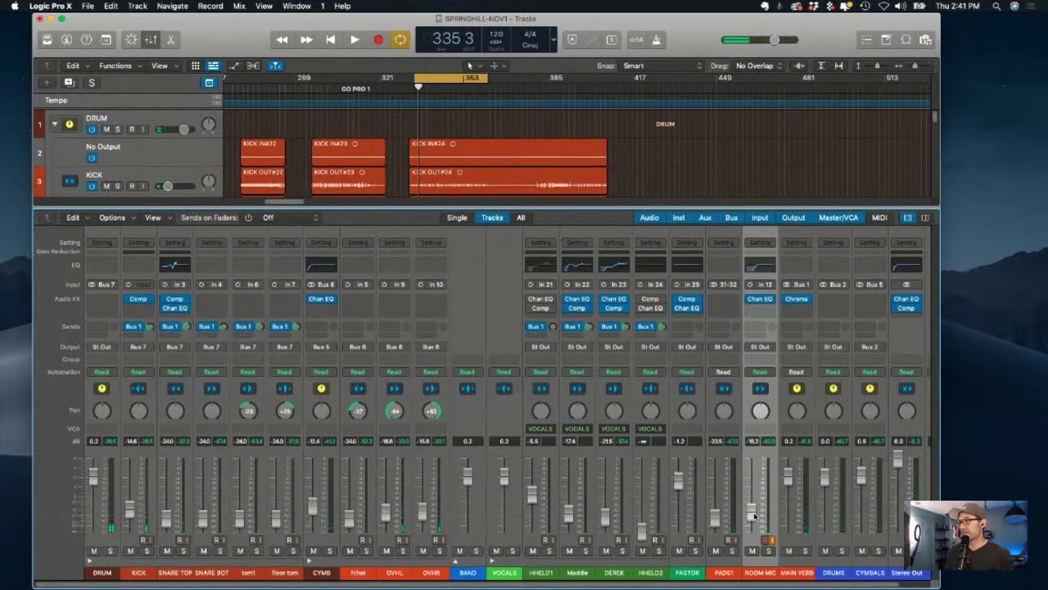
pyautogui.press('space')
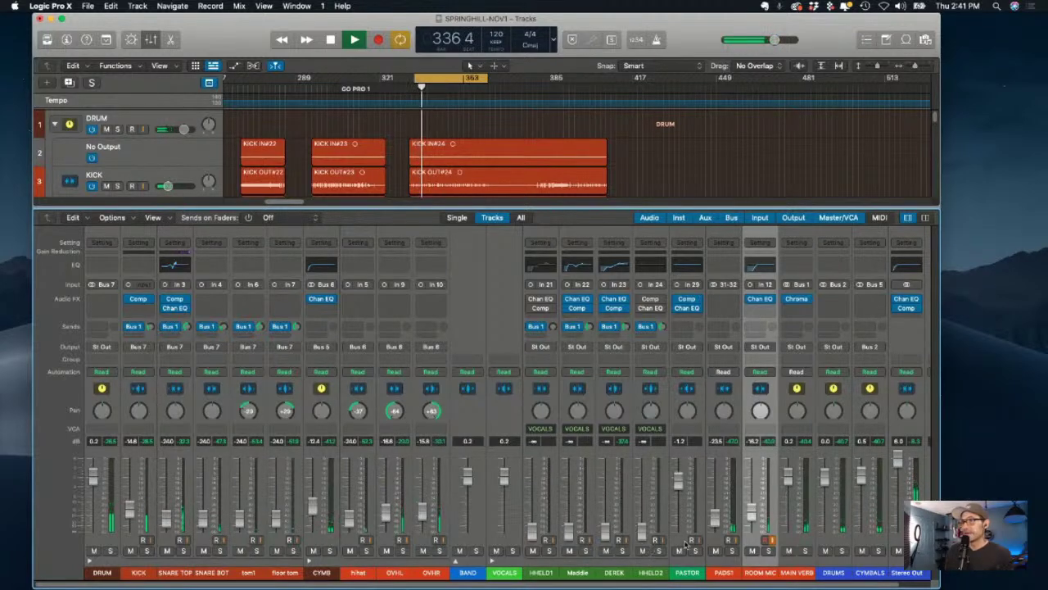
pyautogui.press('space')
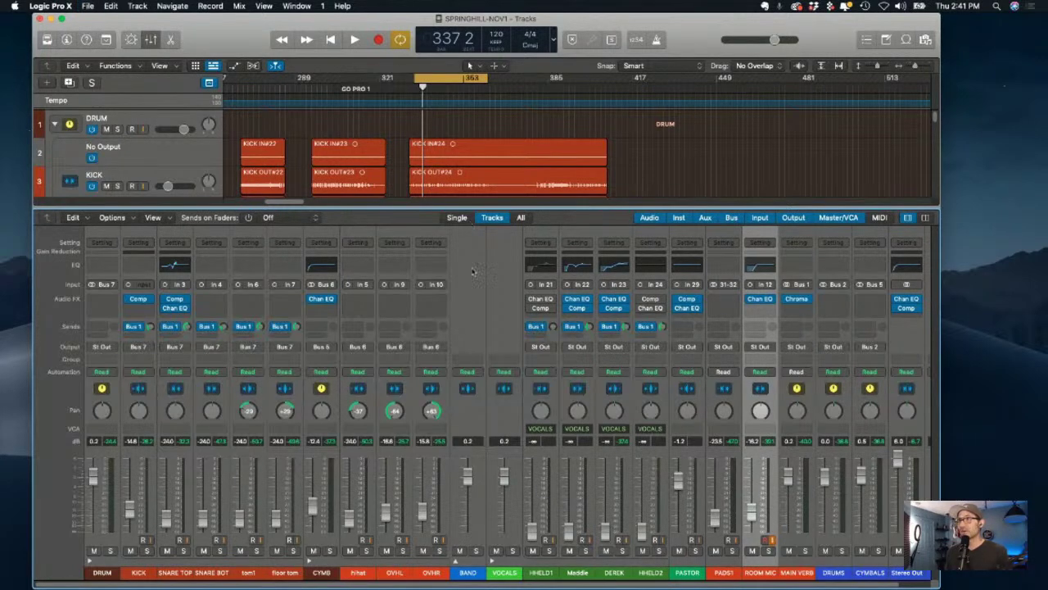
pyautogui.press(',')
pyautogui.press(',')
pyautogui.press(',')
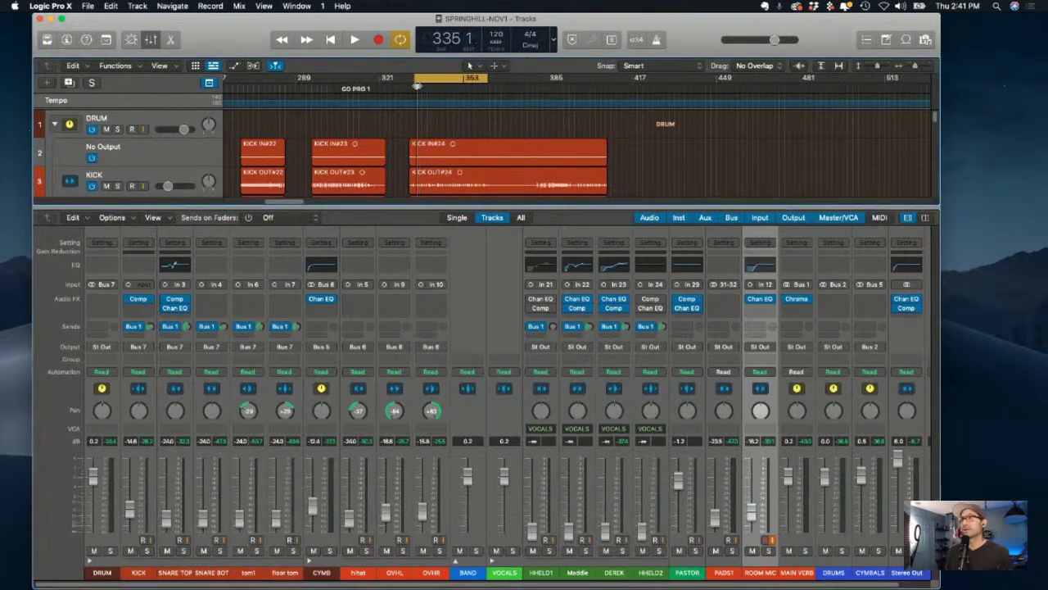
pyautogui.press('space')
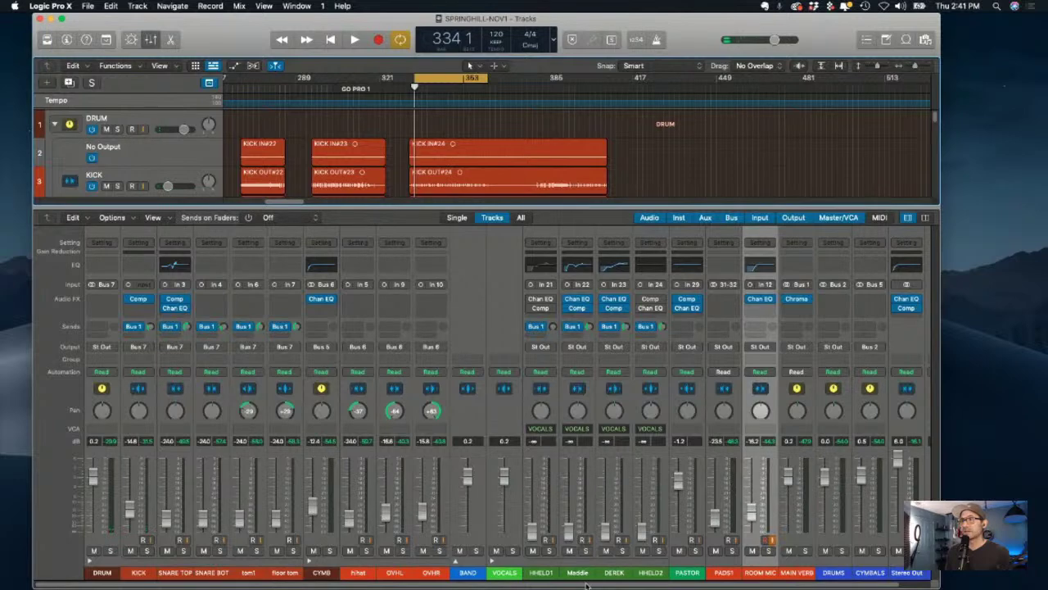
pyautogui.hscroll(1, 585, 584)
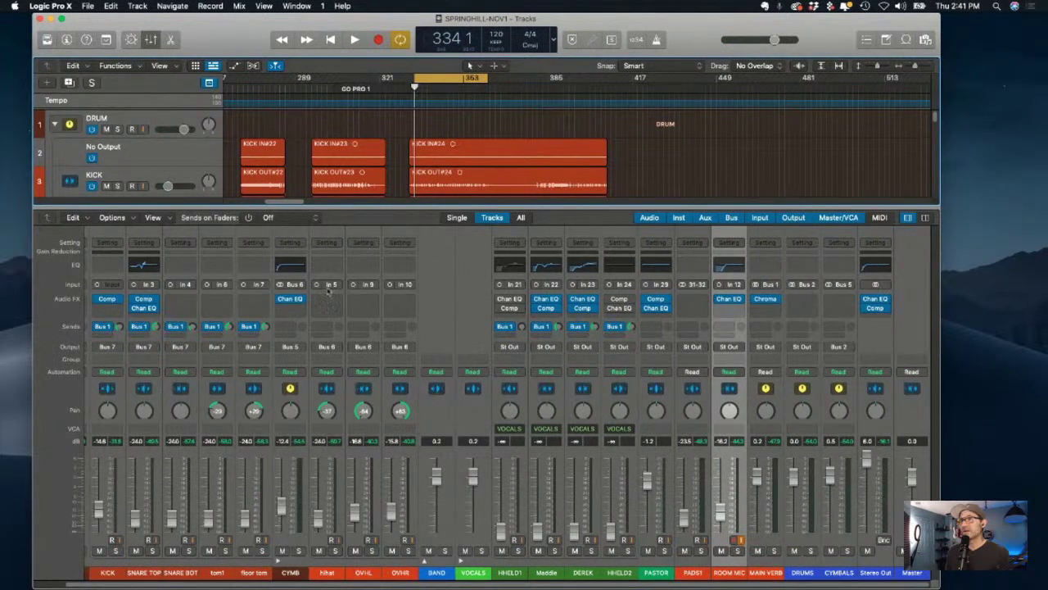
# Check the loop range, start playback, mute ROOM MIC and lower PADS1 slightly.
pyautogui.hscroll(-1, 512, 582)
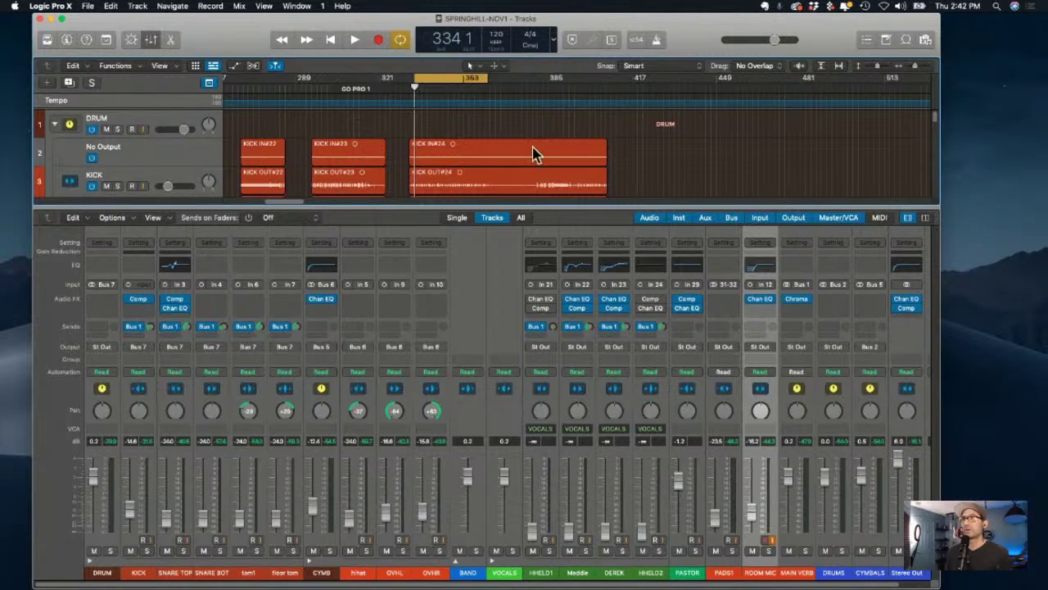
pyautogui.click(418, 80)
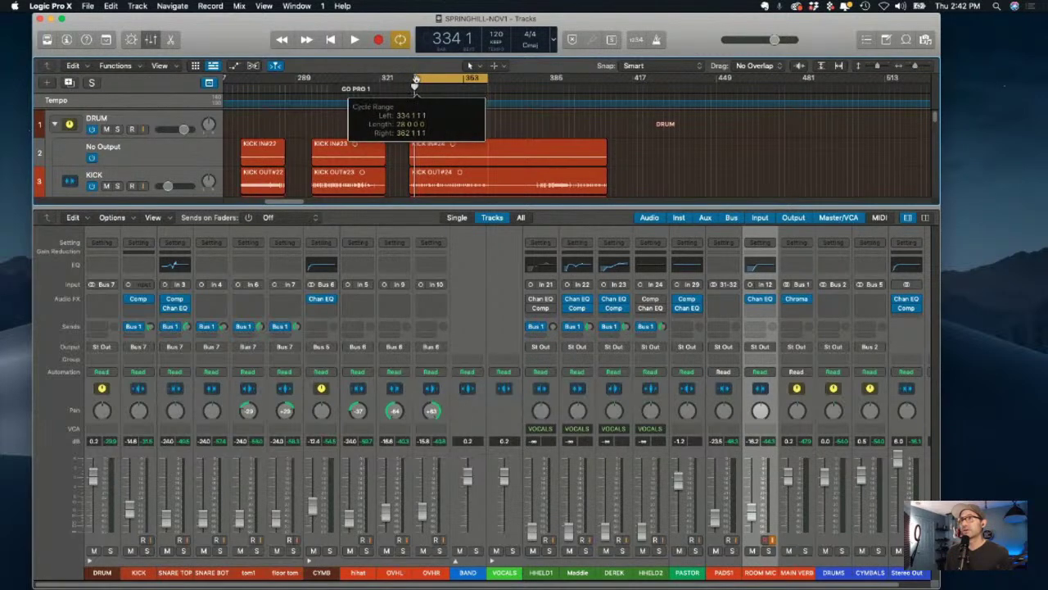
pyautogui.click(489, 78)
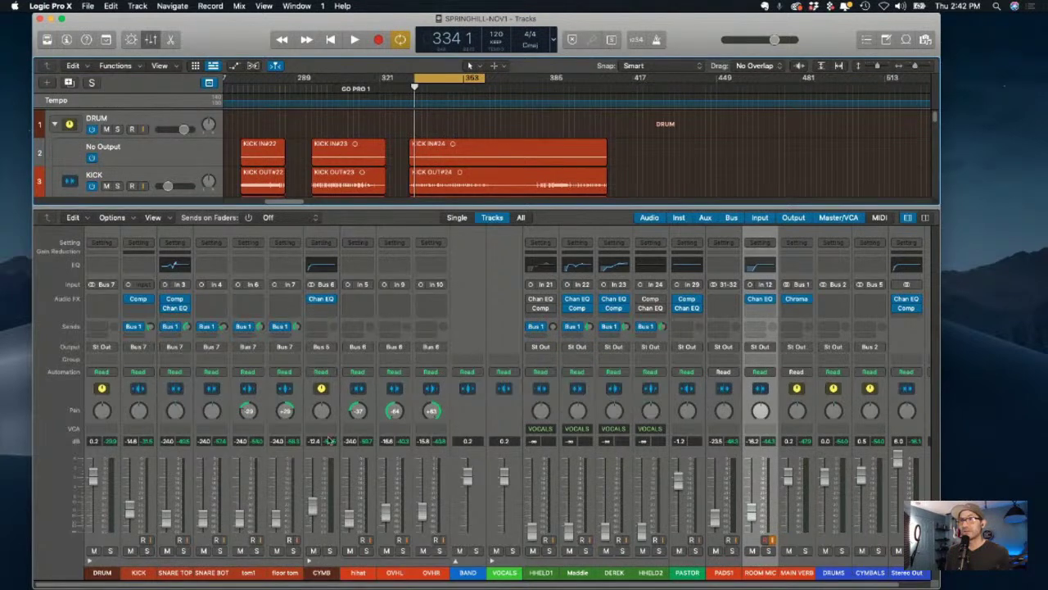
pyautogui.press('space')
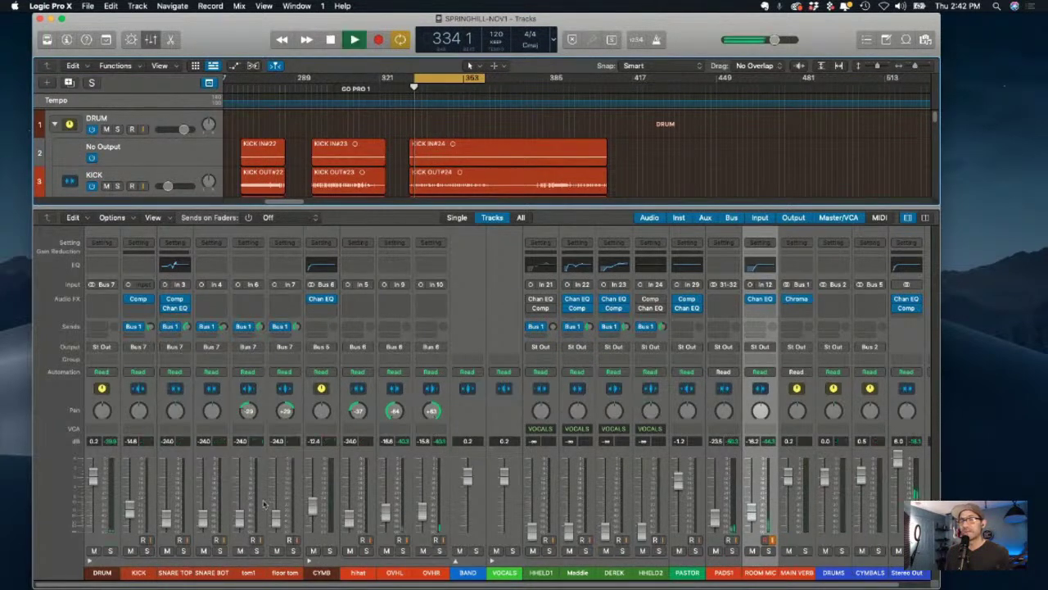
pyautogui.click(752, 551)
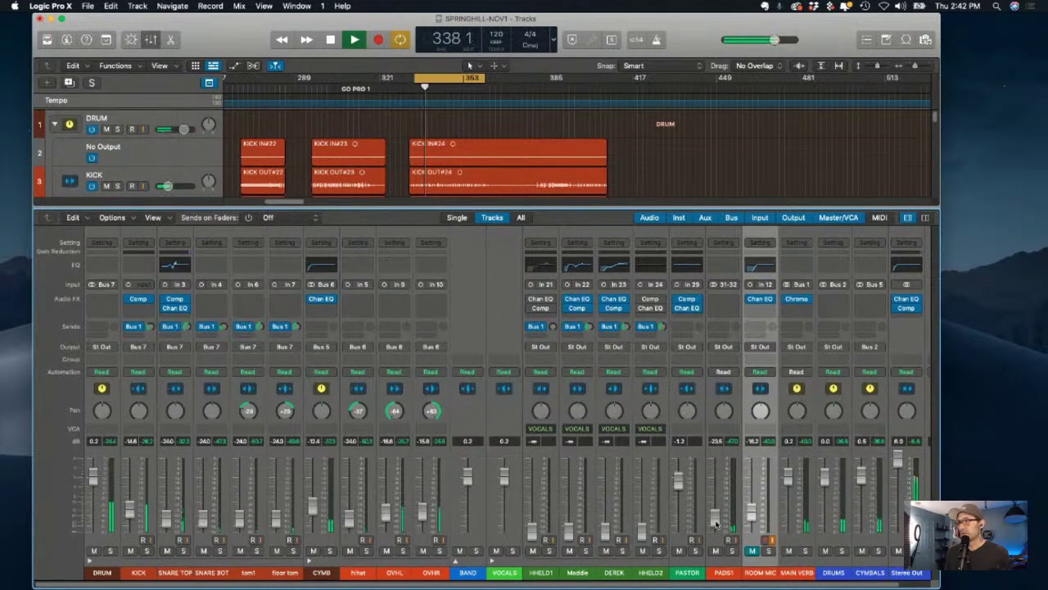
pyautogui.moveTo(715, 518); pyautogui.dragTo(718, 528)
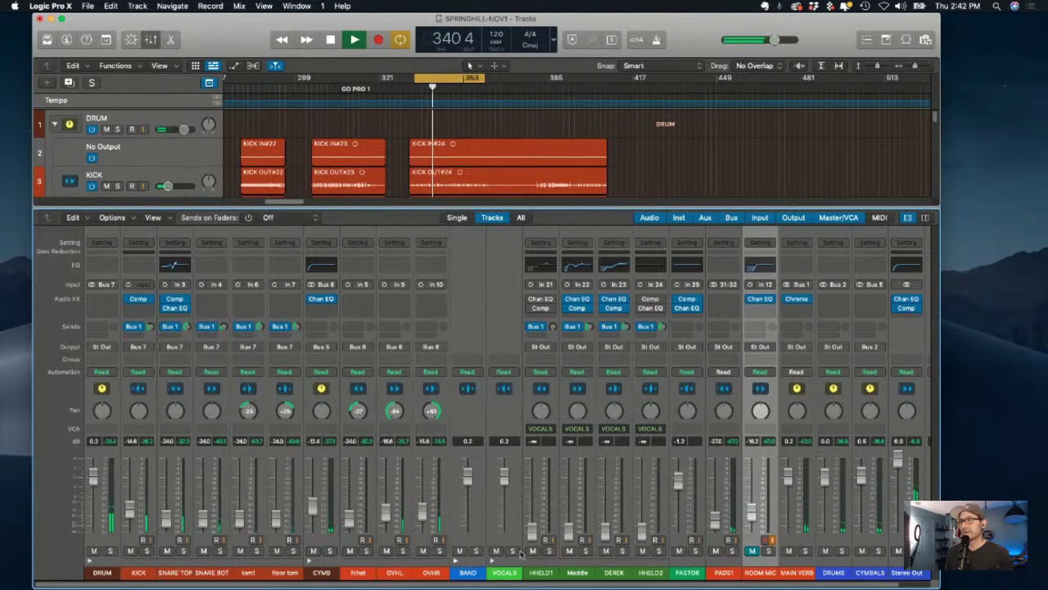
# In the BAND stack, unmute ACC-1, ACC-2 and ELEC-1, mute ELEC-2, and lower ACC-1, ACC-2 and ELEC-1.
pyautogui.click(456, 561)
pyautogui.click(532, 550)
pyautogui.click(570, 551)
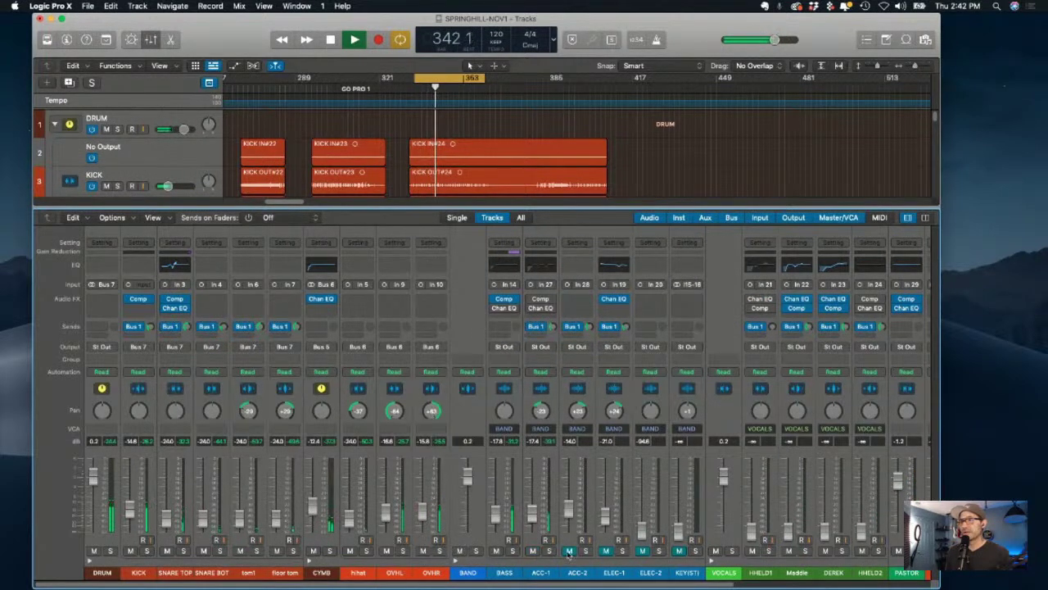
pyautogui.click(606, 550)
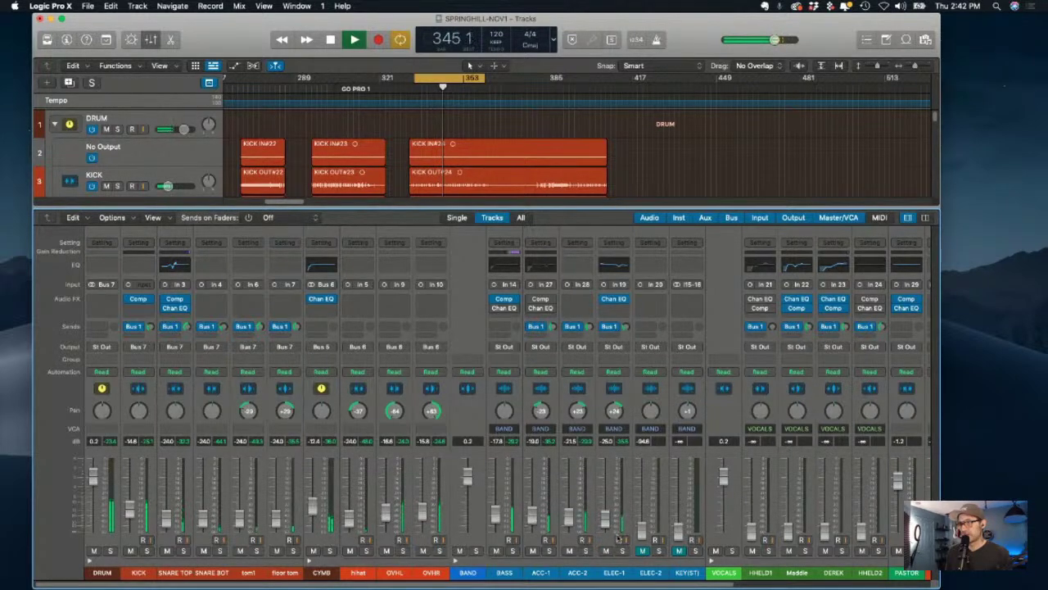
pyautogui.click(643, 552)
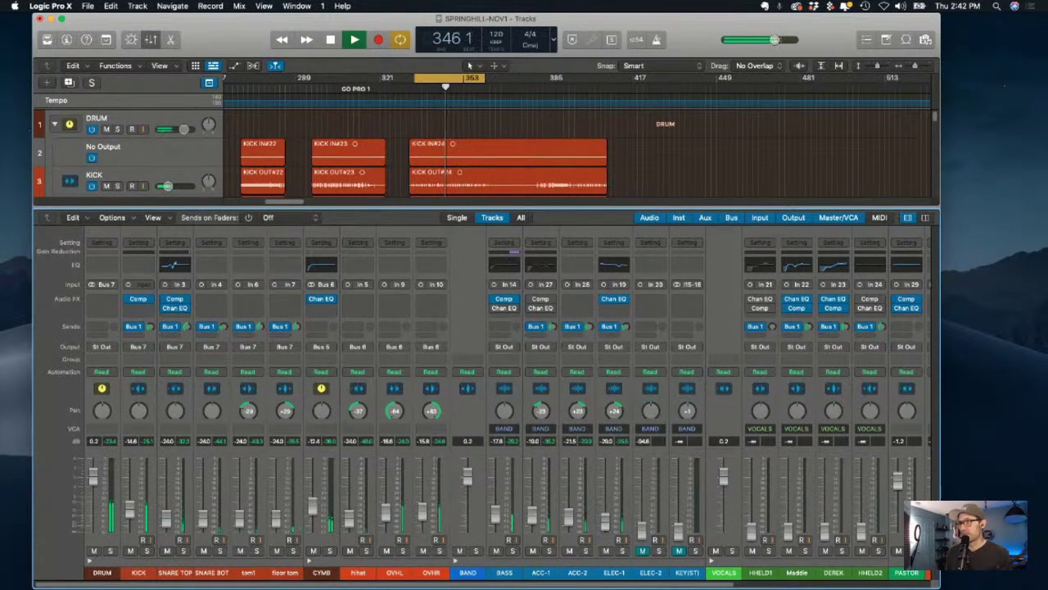
pyautogui.moveTo(532, 514)
pyautogui.mouseDown()
pyautogui.moveTo(572, 528)
pyautogui.moveTo(532, 521)
pyautogui.mouseUp()
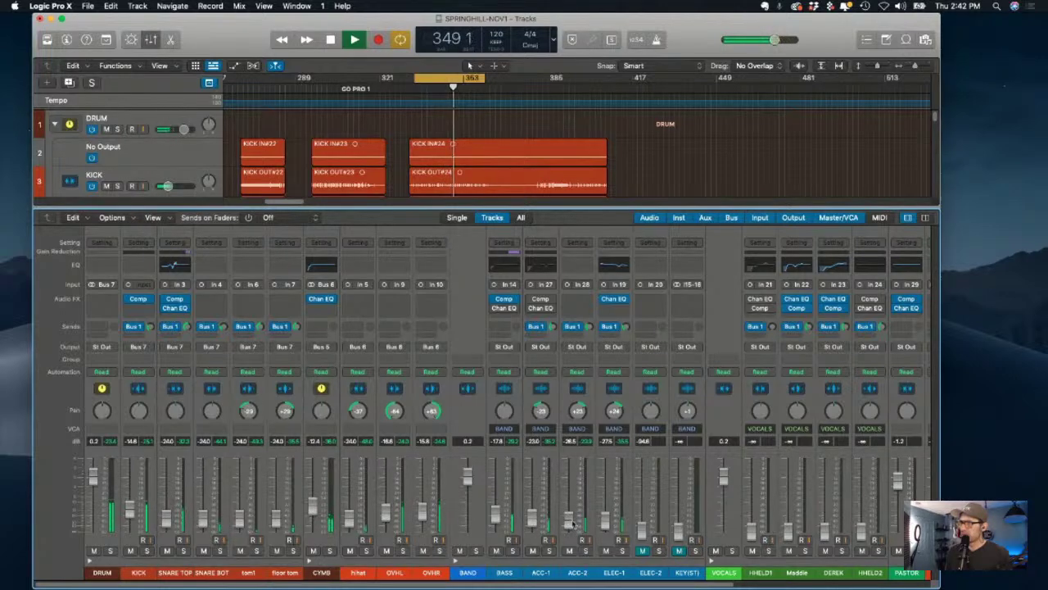
pyautogui.moveTo(606, 521); pyautogui.dragTo(606, 525)
# Listen back to the mix, then lower Stereo Out from +6.0 to about 0 dB.
pyautogui.press('space')
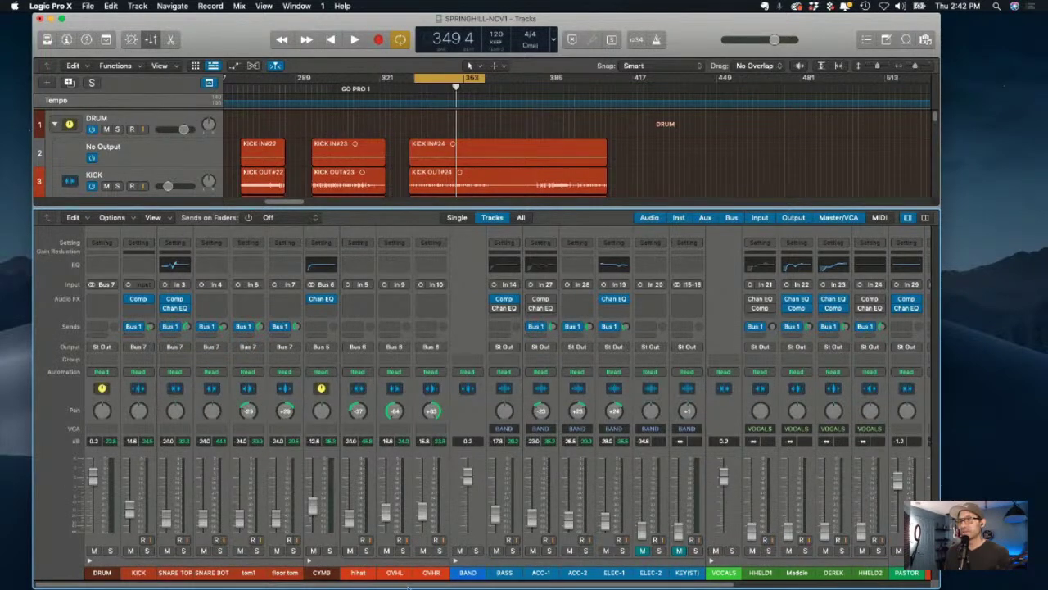
pyautogui.hscroll(5, 645, 583)
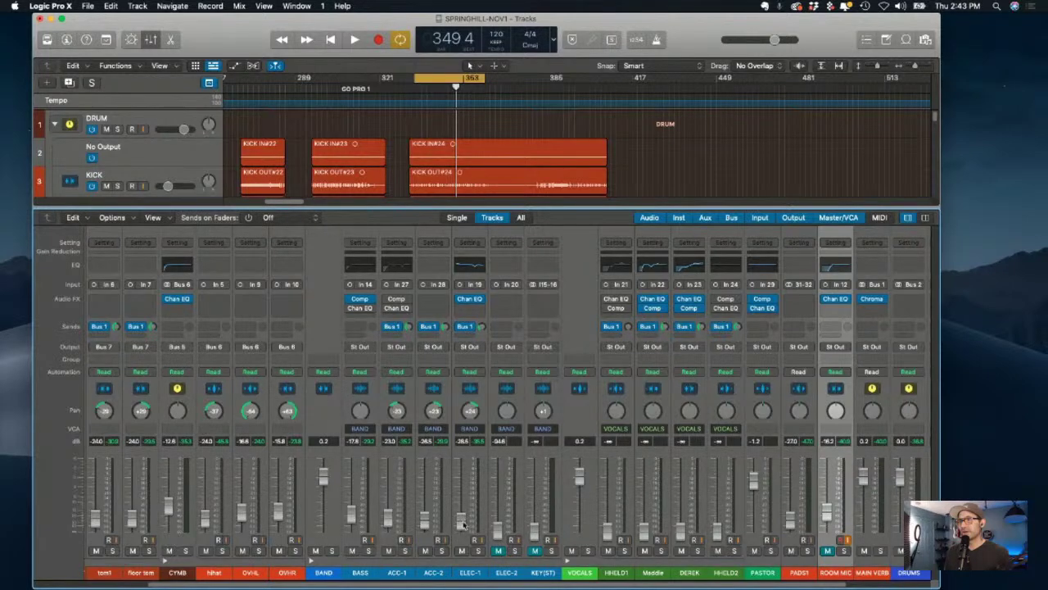
pyautogui.press('space')
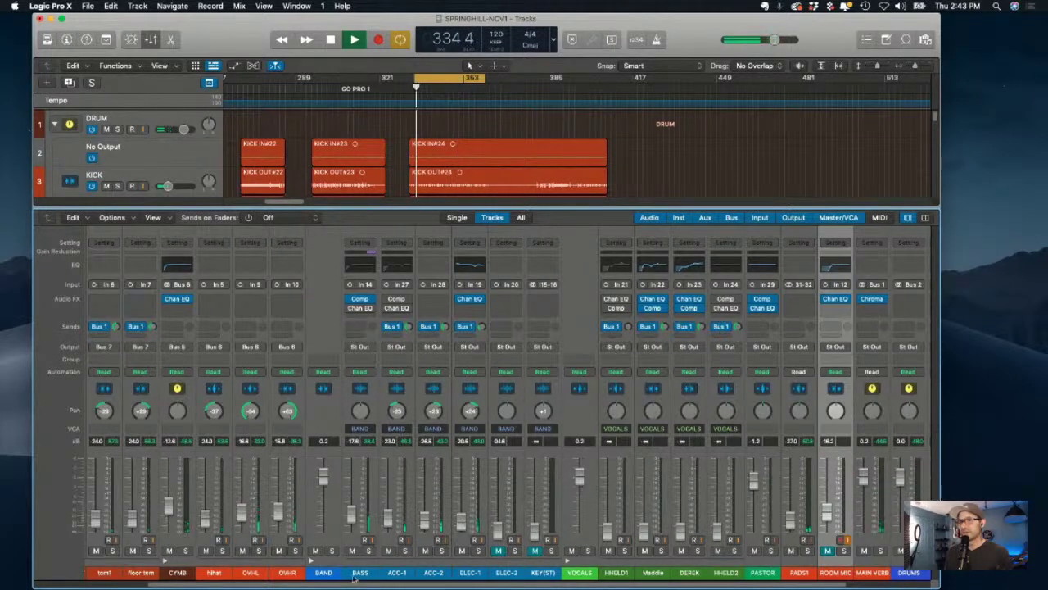
pyautogui.hscroll(-4, 354, 578)
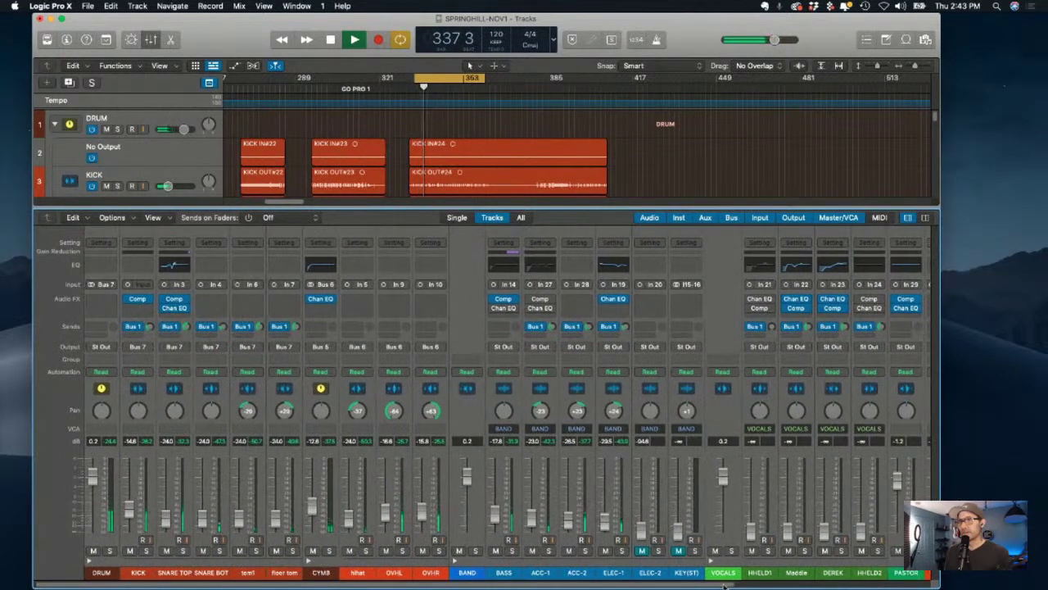
pyautogui.hscroll(7, 724, 583)
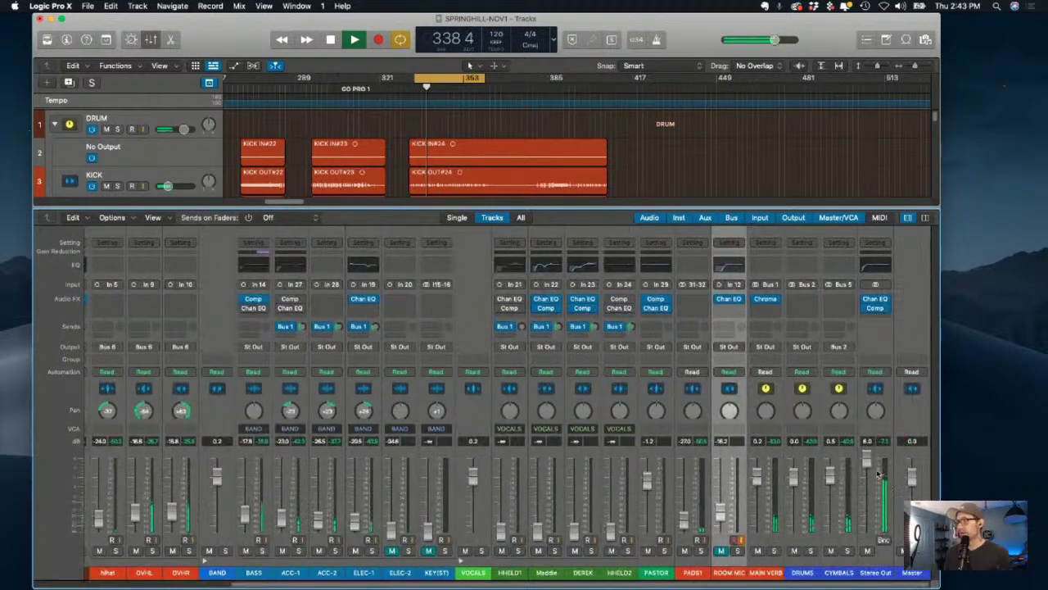
pyautogui.press('space')
pyautogui.moveTo(867, 460); pyautogui.dragTo(867, 475)
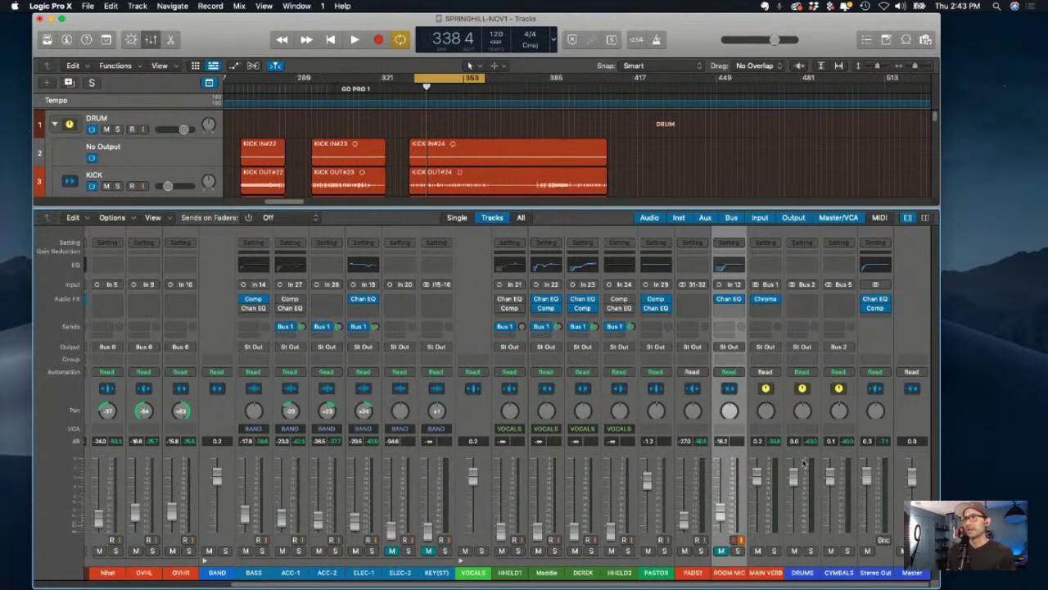
# Hide the mixer, turn cycle playback off and park the playhead at bar 435.
pyautogui.press('x')
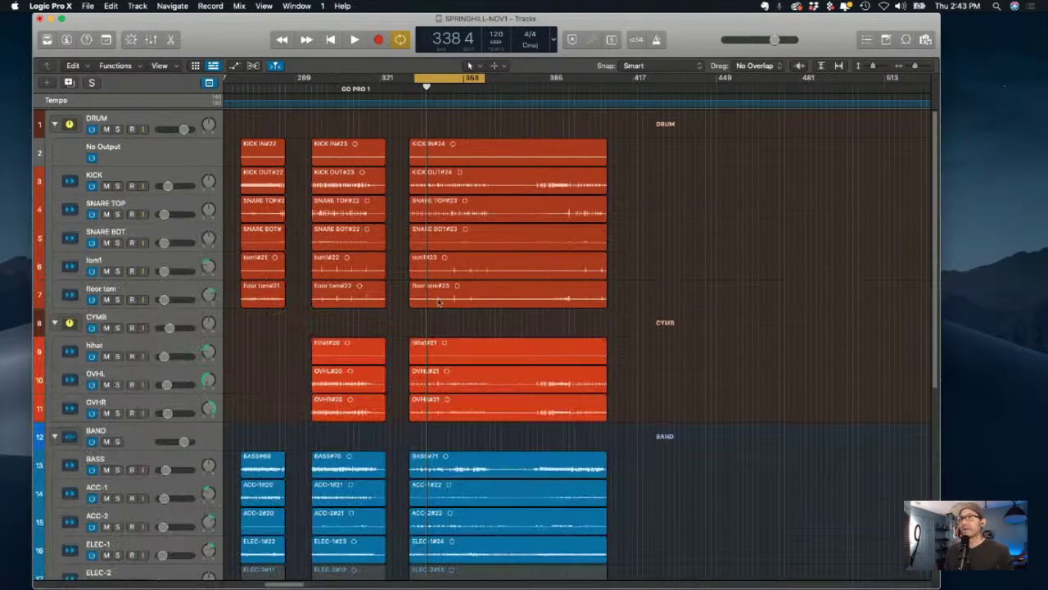
pyautogui.press('x')
pyautogui.press('x')
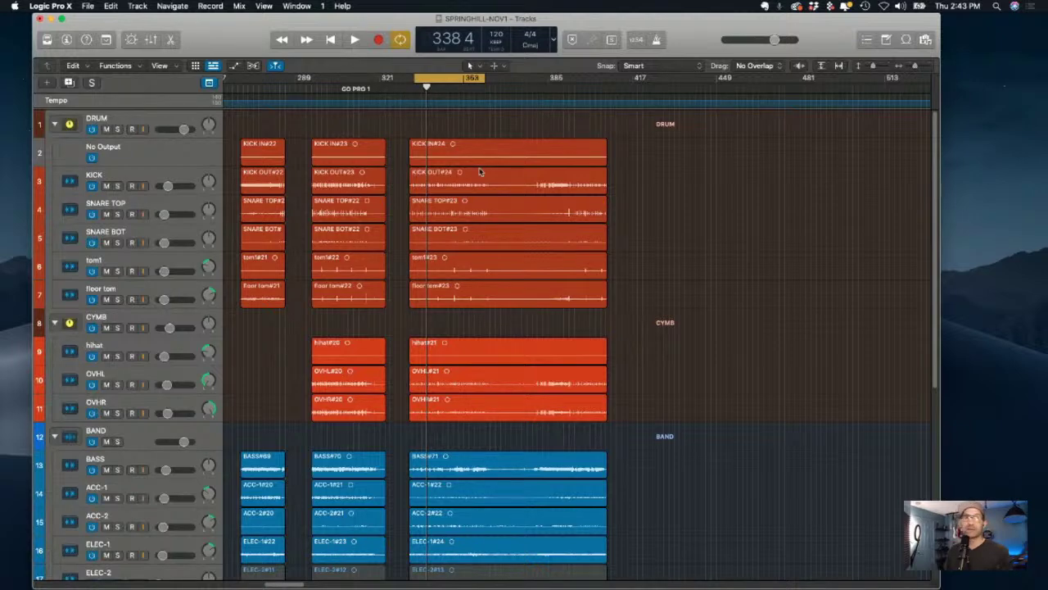
pyautogui.press('space')
pyautogui.press('space')
pyautogui.click(447, 83)
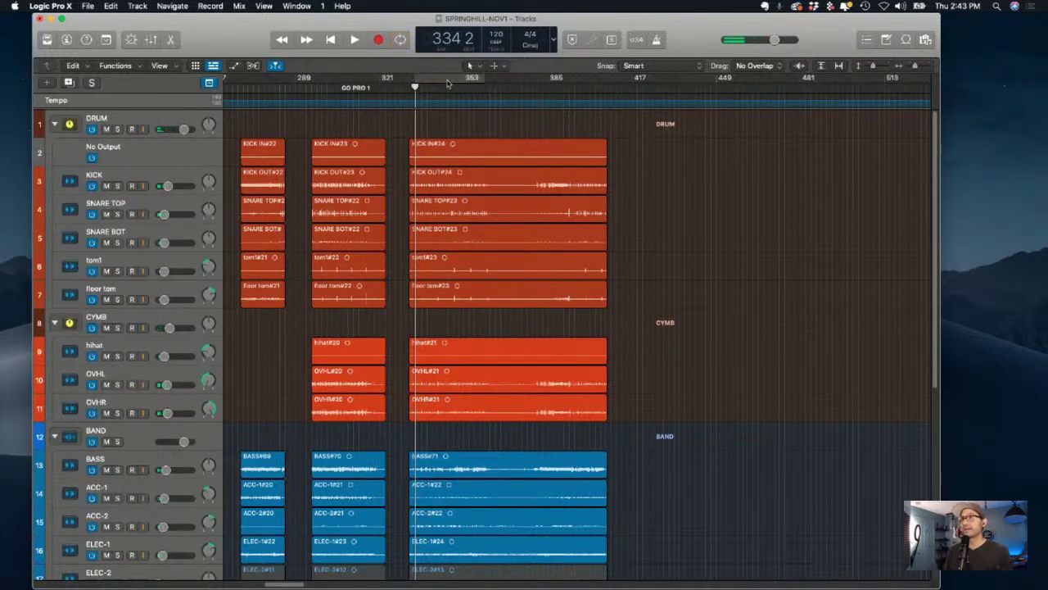
pyautogui.click(647, 85)
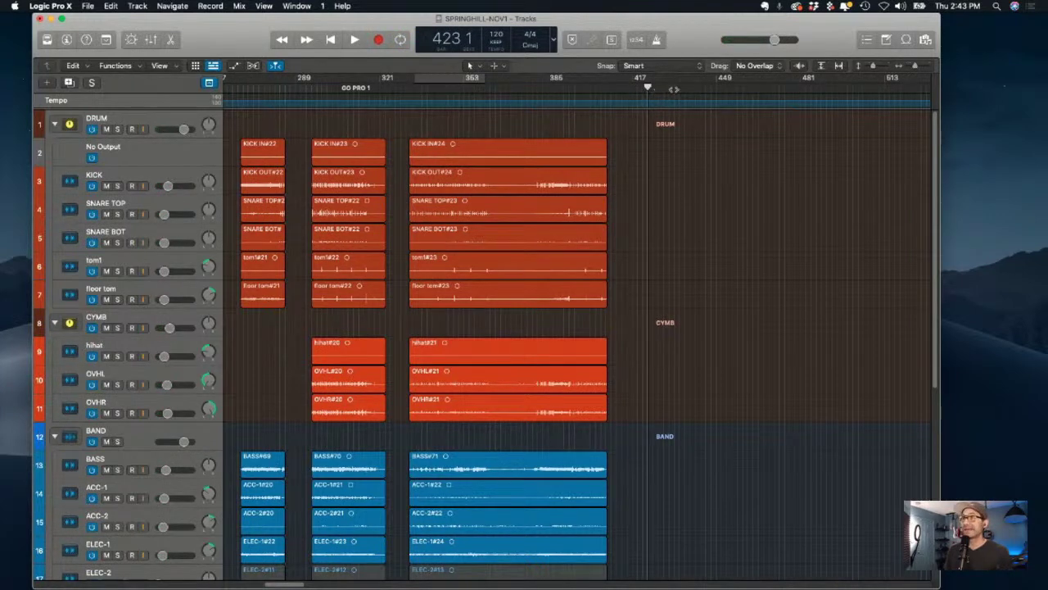
pyautogui.click(679, 87)
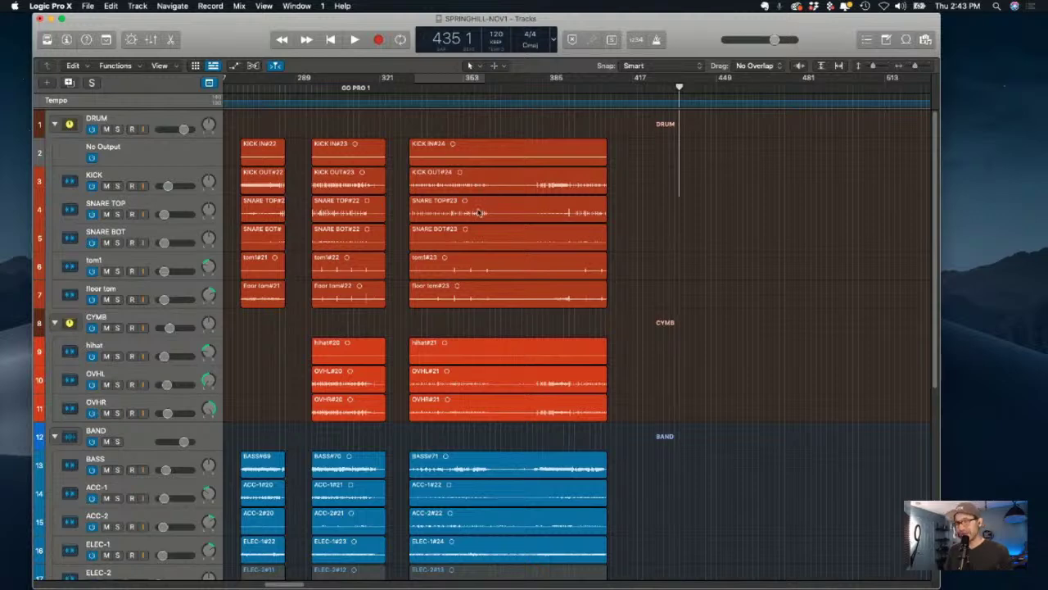
# Reopen the mixer and fold up the DRUM and CYMB stacks to their summing channels.
pyautogui.press('x')
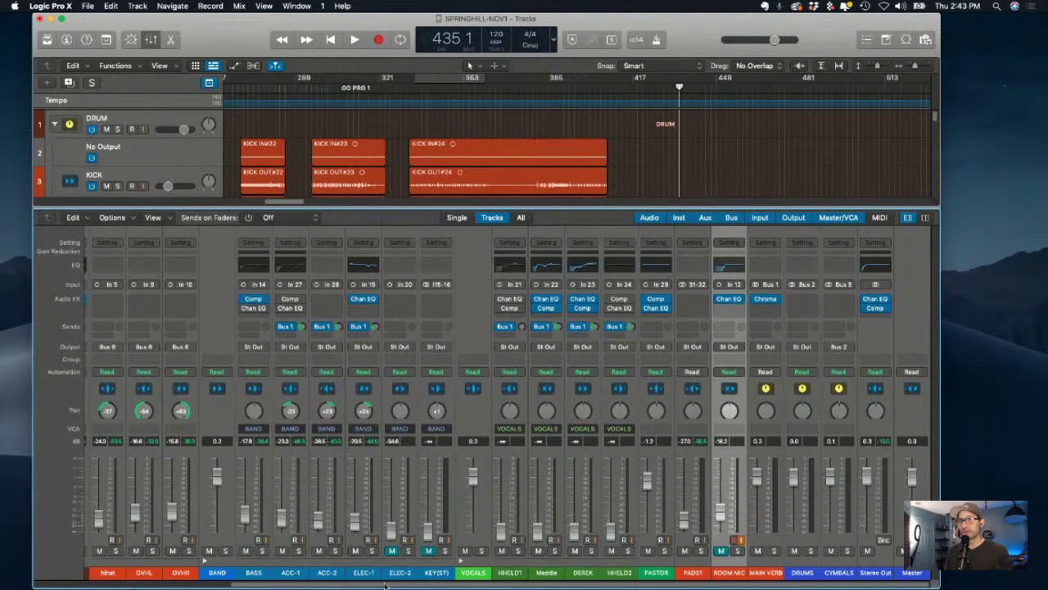
pyautogui.hscroll(-5, 385, 584)
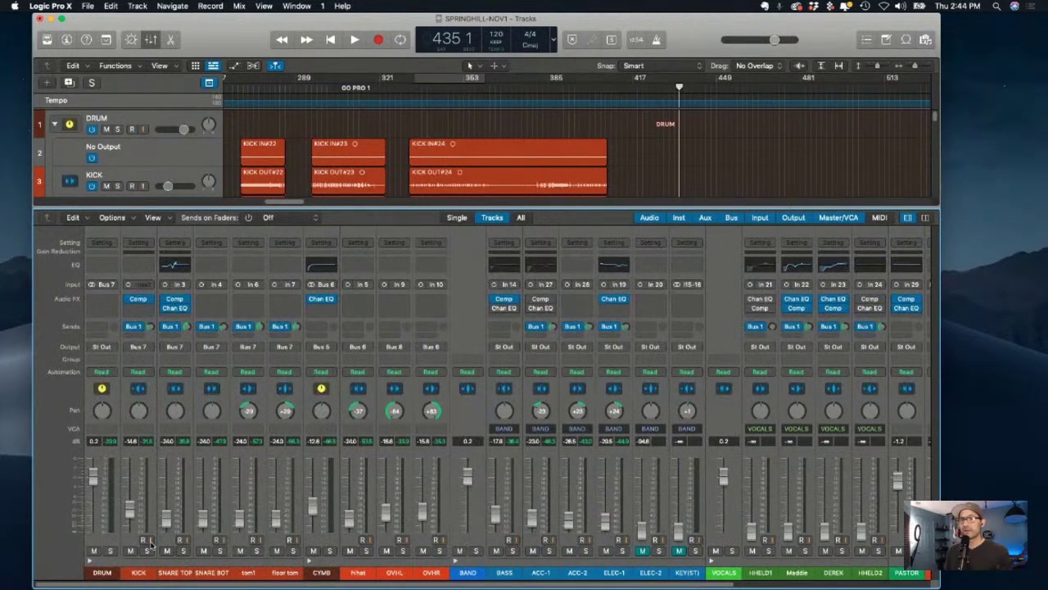
pyautogui.click(90, 562)
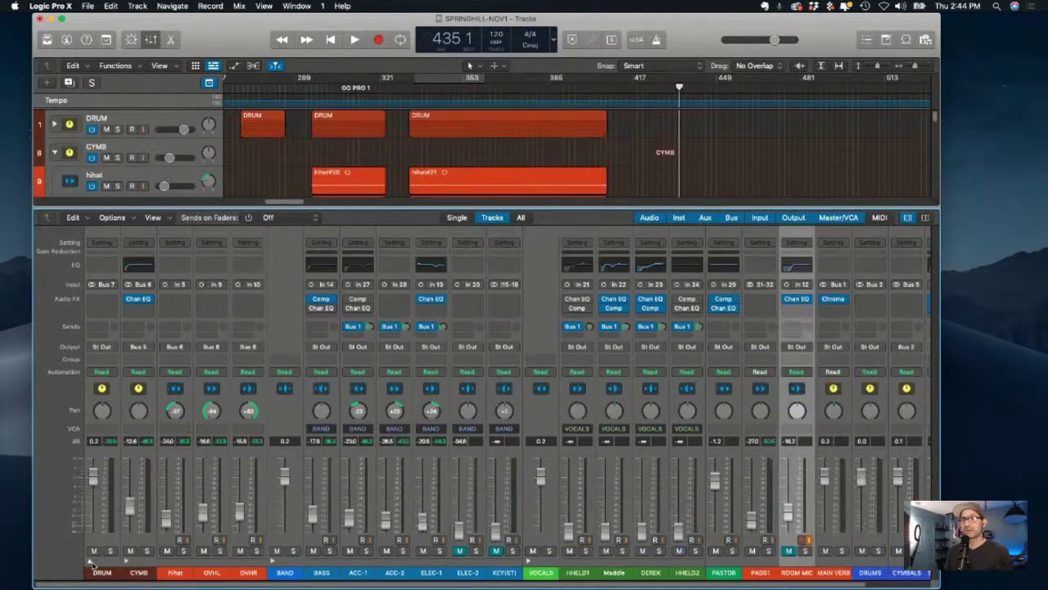
pyautogui.click(127, 562)
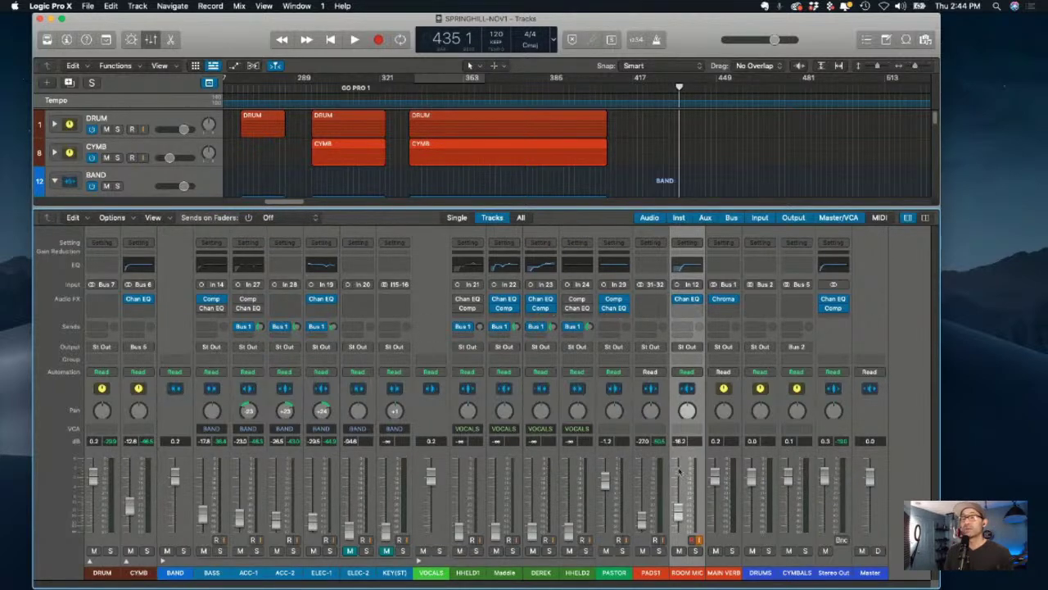
pyautogui.moveTo(689, 302)
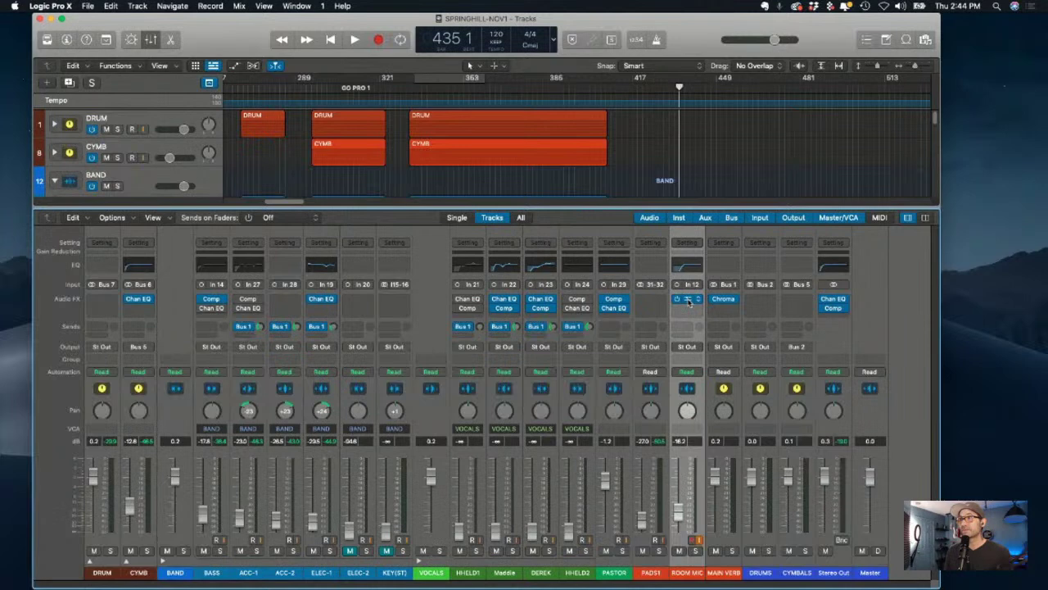
pyautogui.click(690, 302)
pyautogui.click(331, 156)
pyautogui.click(677, 299)
pyautogui.moveTo(714, 302)
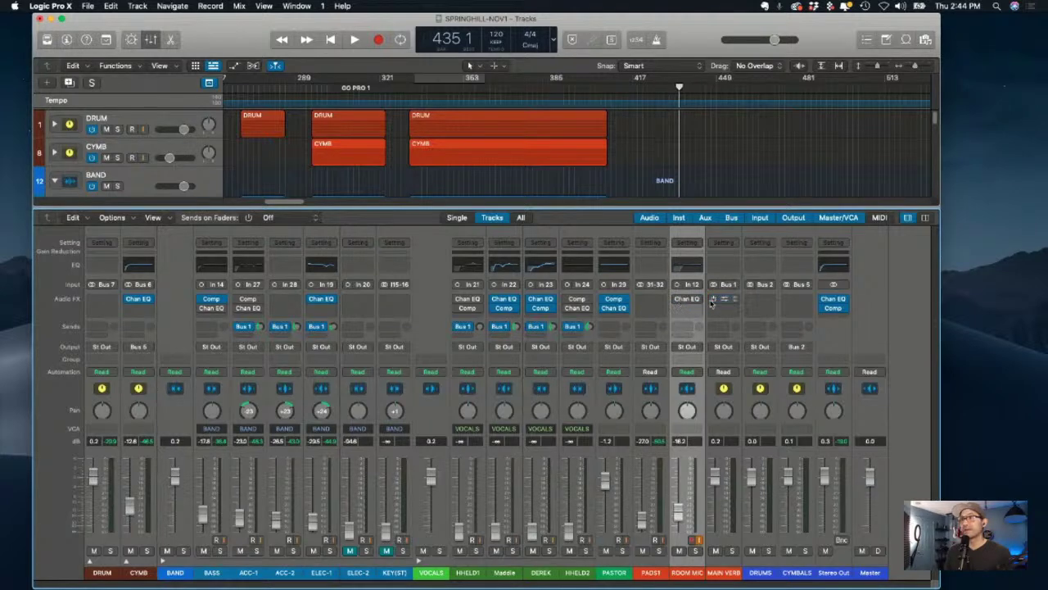
pyautogui.click(678, 299)
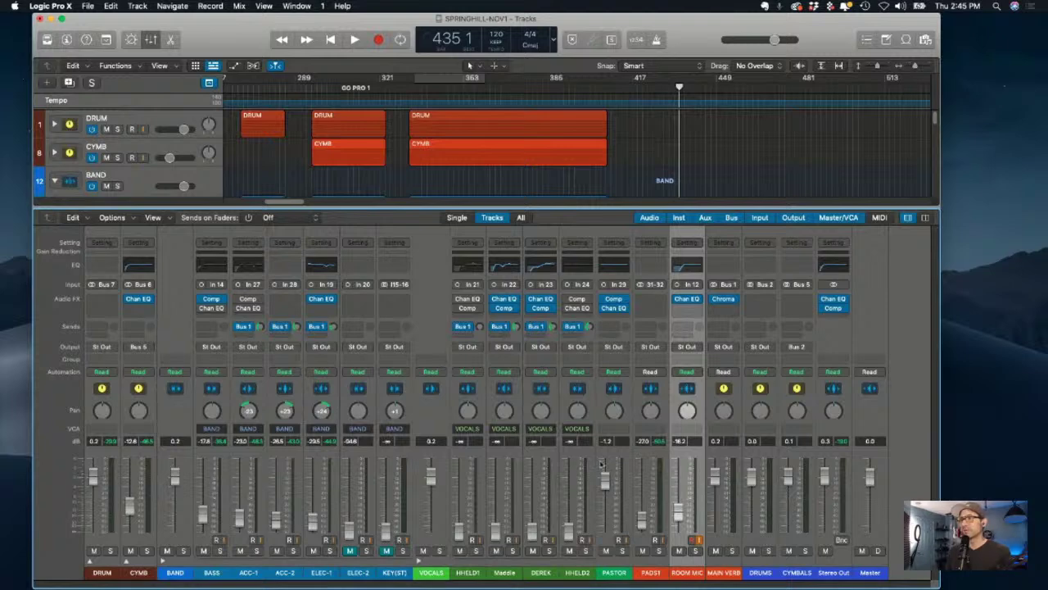
pyautogui.moveTo(678, 510); pyautogui.dragTo(679, 513)
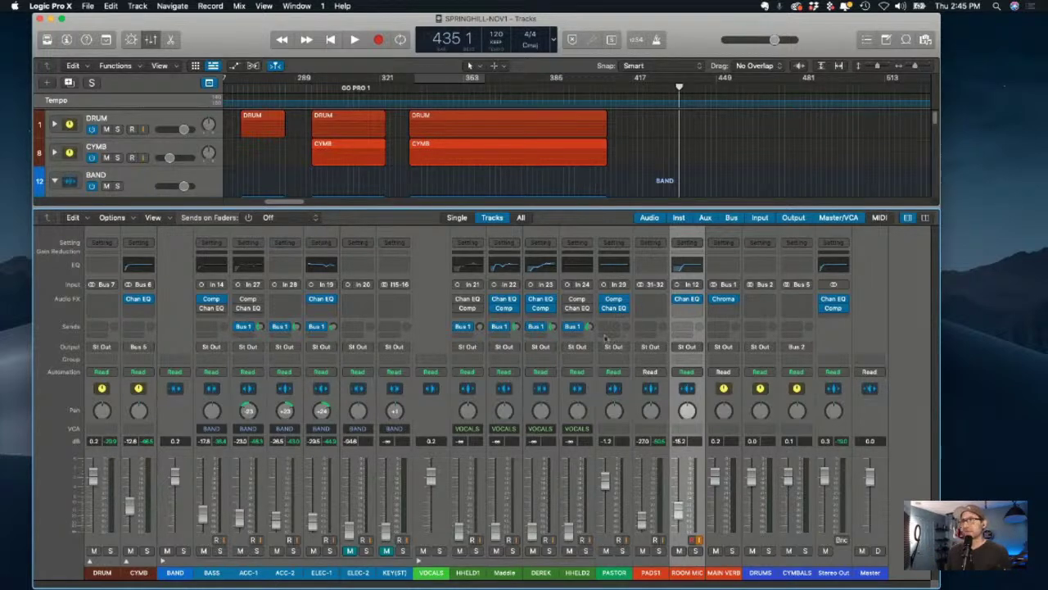
pyautogui.moveTo(629, 205)
pyautogui.mouseDown()
pyautogui.moveTo(635, 324)
pyautogui.moveTo(643, 204)
pyautogui.mouseUp()
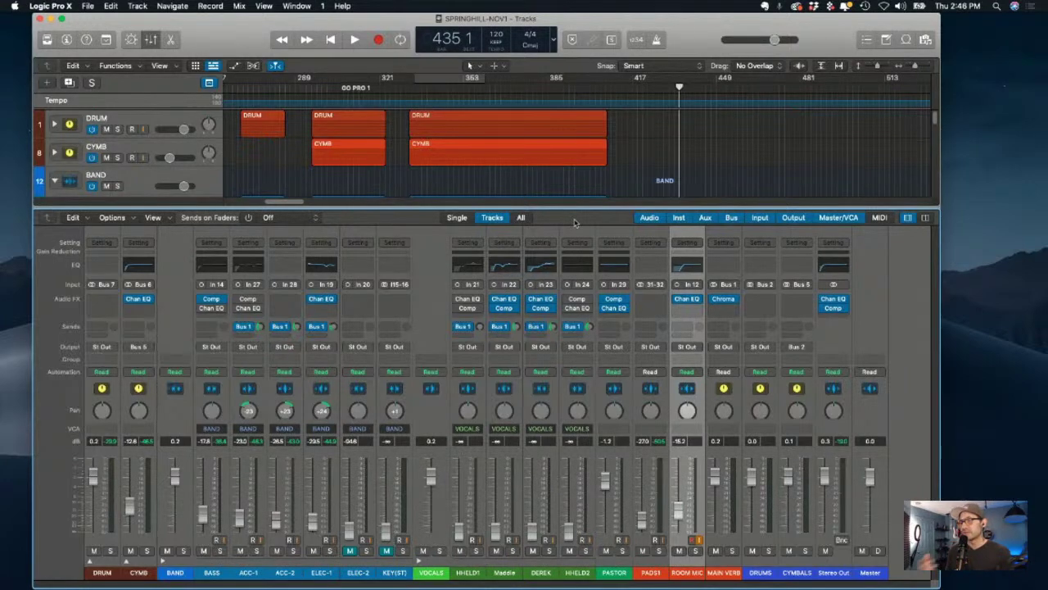
pyautogui.moveTo(589, 205); pyautogui.dragTo(610, 254)
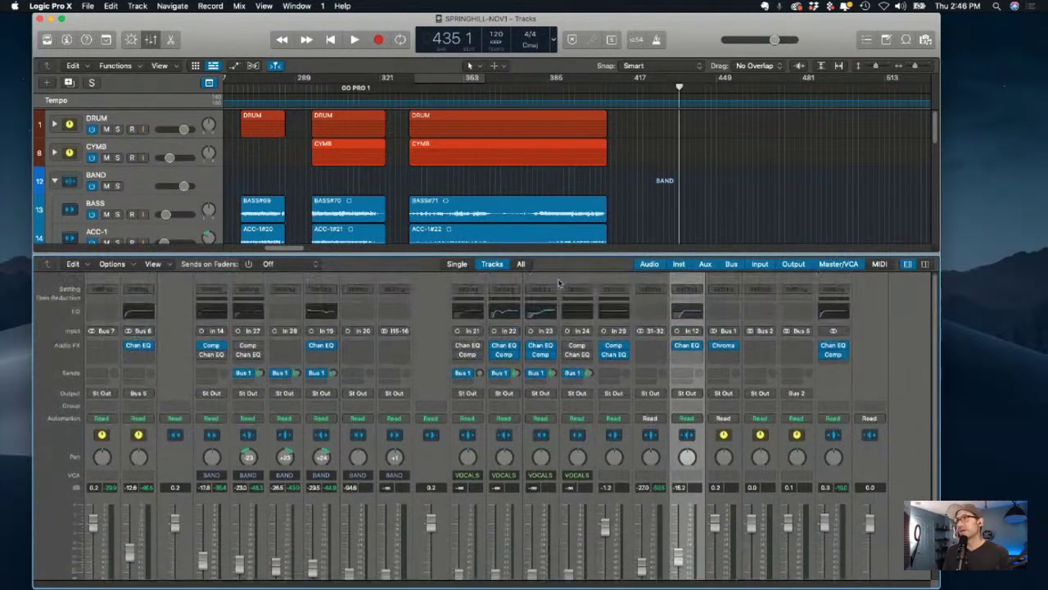
pyautogui.scroll(-2, 524, 235)
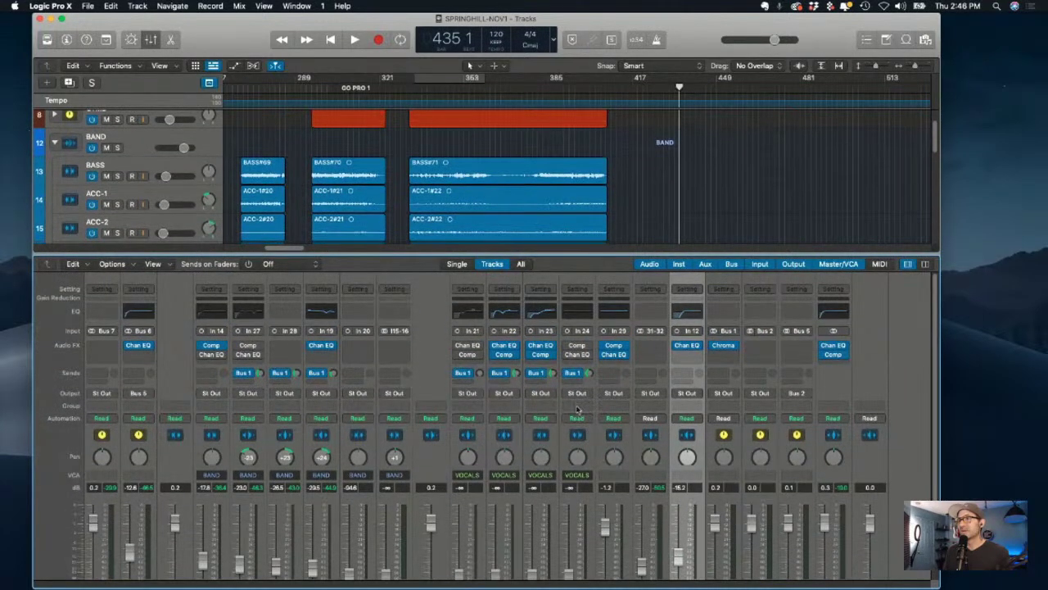
pyautogui.scroll(-2, 577, 409)
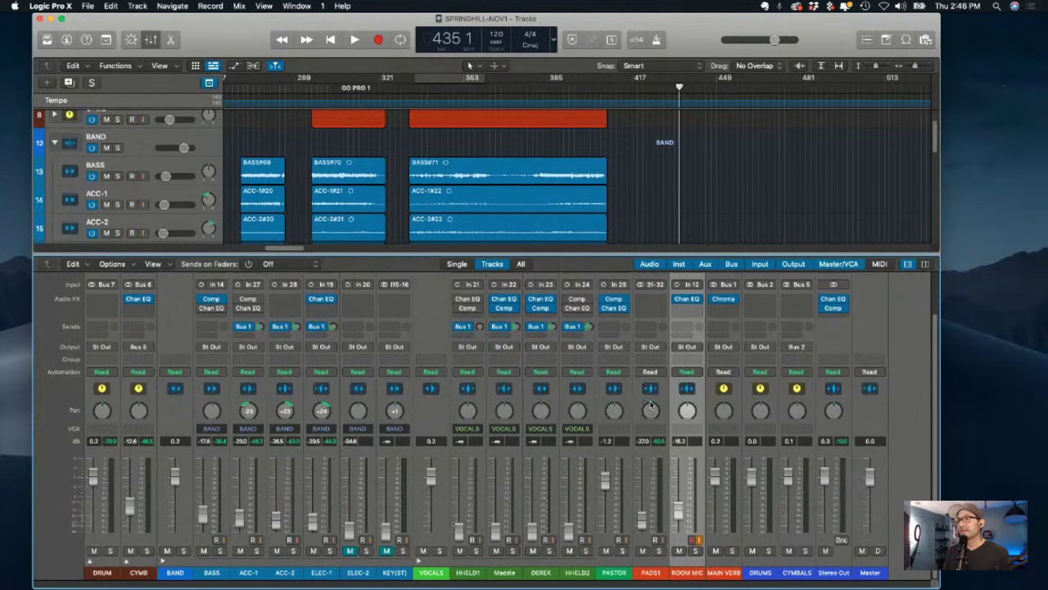
pyautogui.scroll(2, 653, 404)
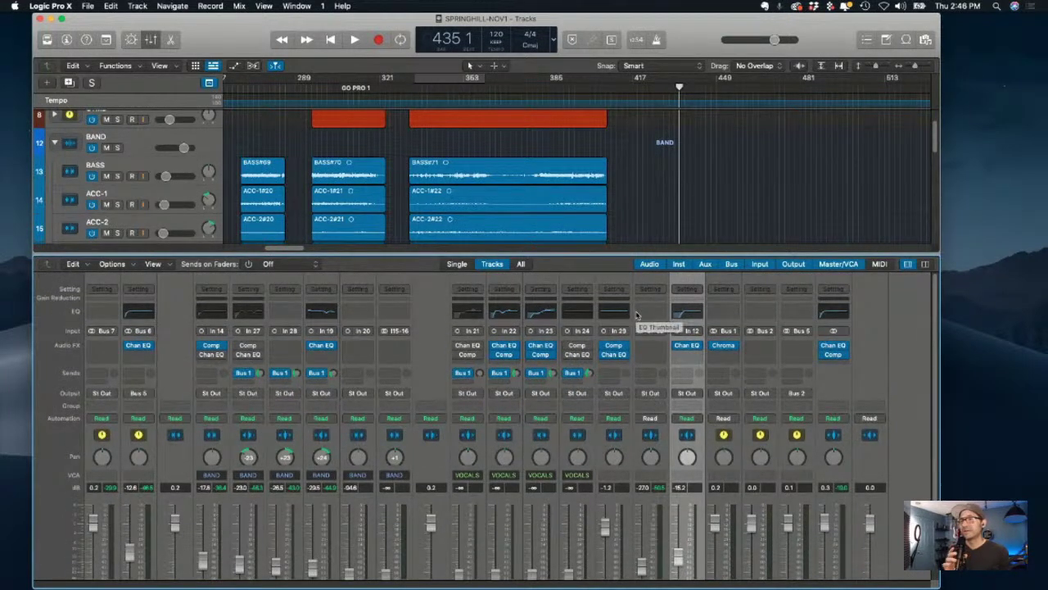
pyautogui.scroll(-2, 680, 411)
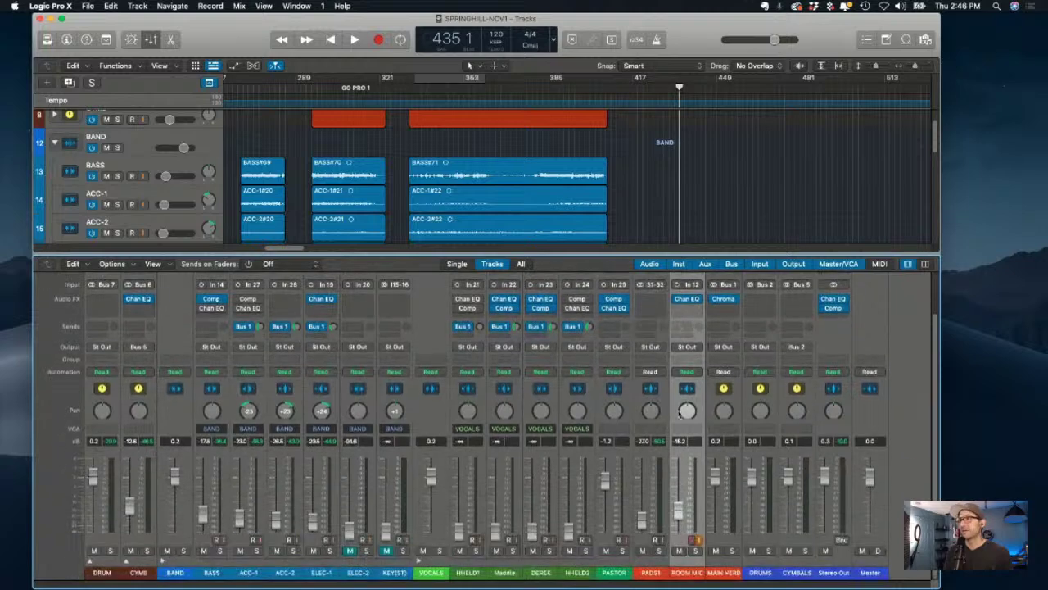
pyautogui.scroll(2, 680, 412)
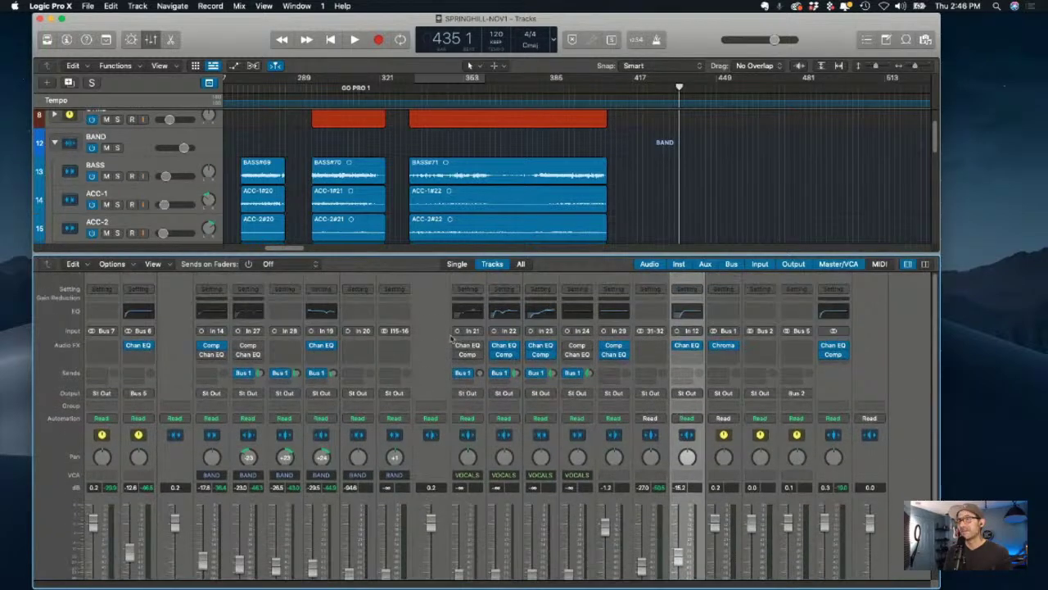
pyautogui.scroll(-2, 779, 443)
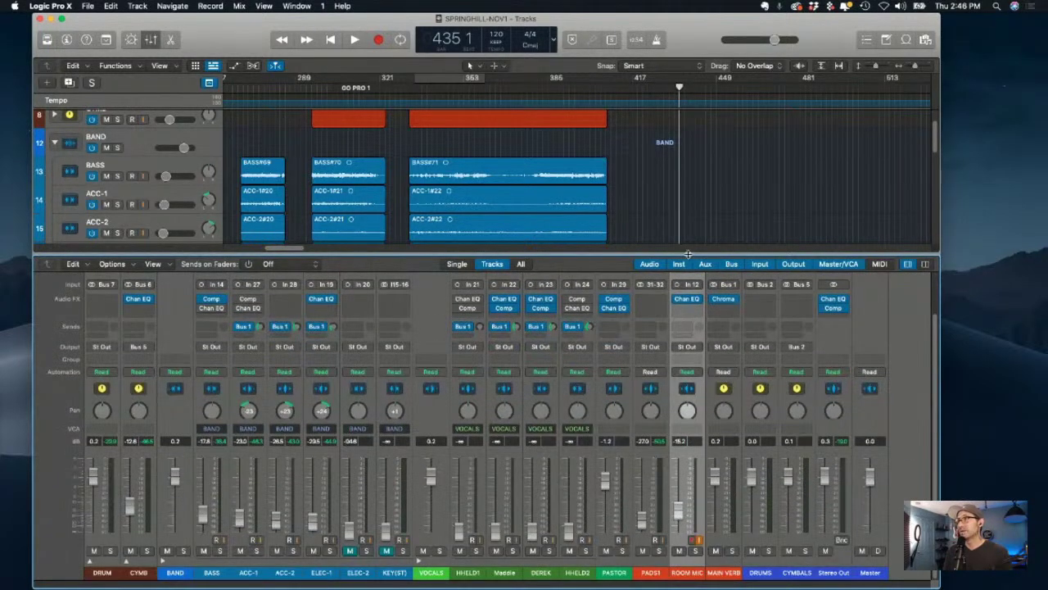
pyautogui.moveTo(689, 254); pyautogui.dragTo(689, 210)
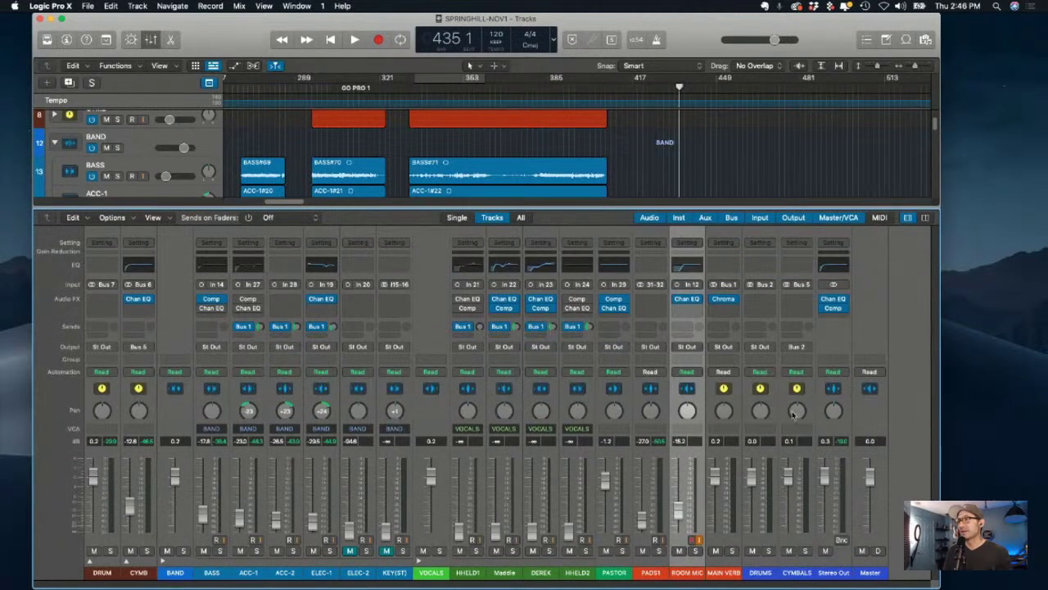